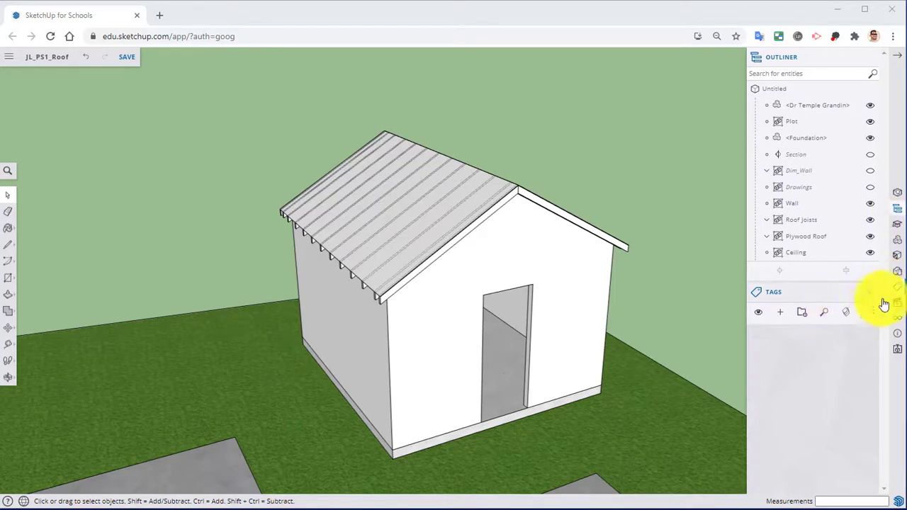
# Create two new tags named Plot and Foundation
pyautogui.click(782, 314)
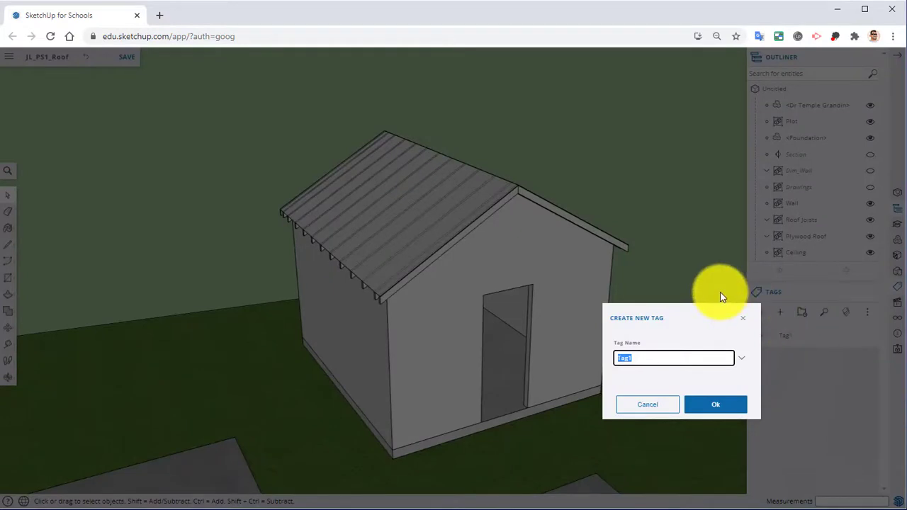
pyautogui.write('Plot')
pyautogui.click(730, 405)
pyautogui.click(784, 313)
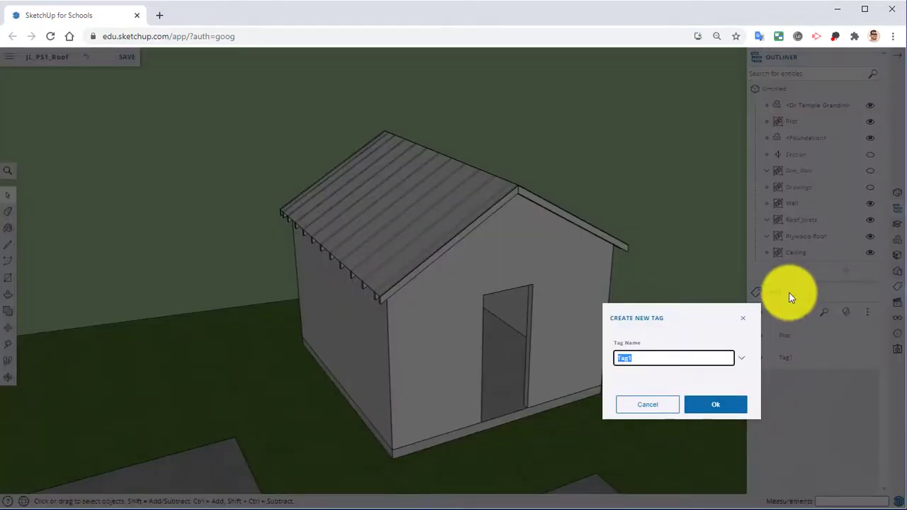
pyautogui.write('Foundation')
pyautogui.click(716, 409)
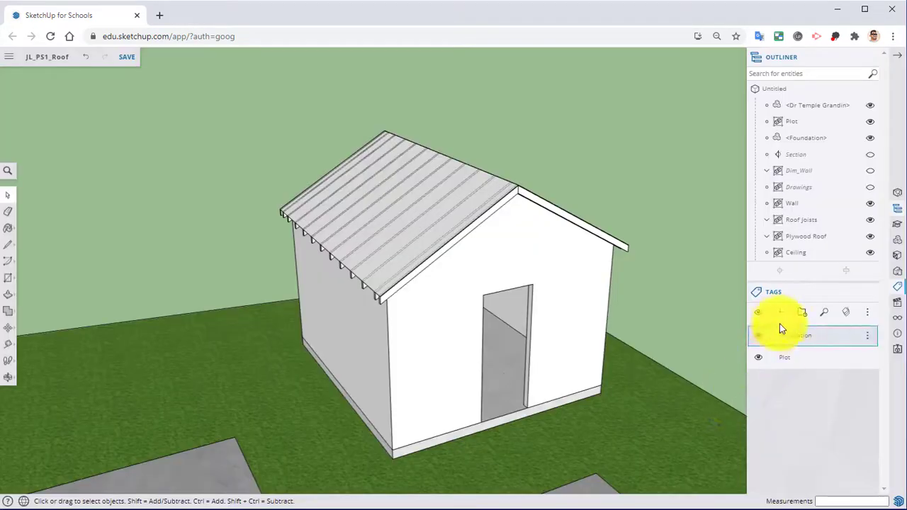
# Create two more tags named Walls and Roof
pyautogui.click(779, 315)
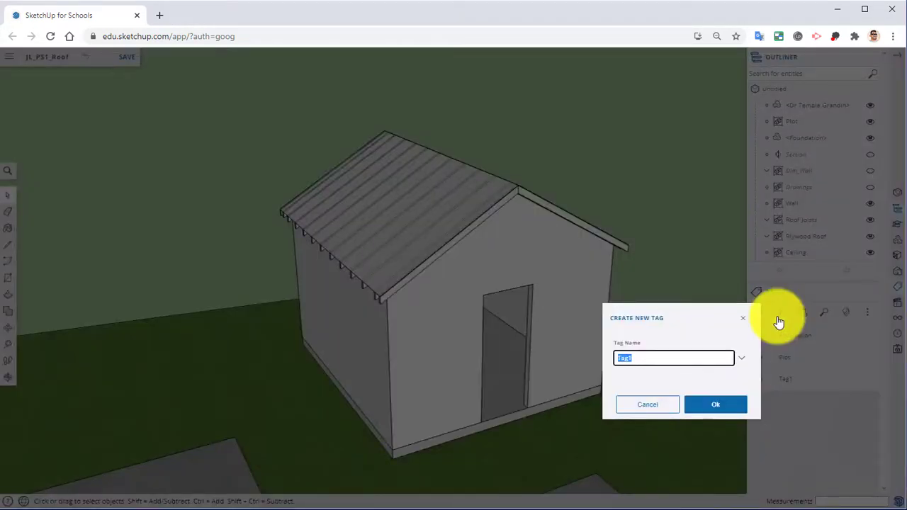
pyautogui.write('Walls')
pyautogui.click(737, 403)
pyautogui.click(785, 314)
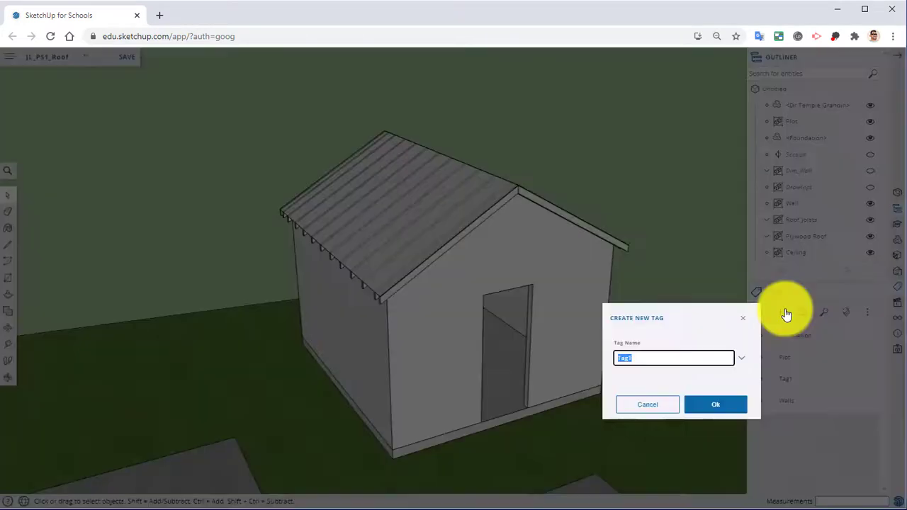
pyautogui.write('Roof')
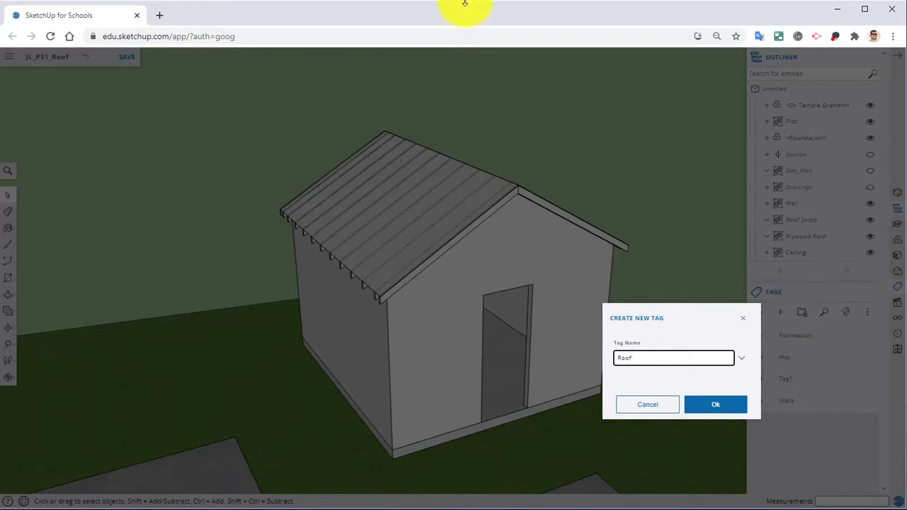
pyautogui.click(702, 405)
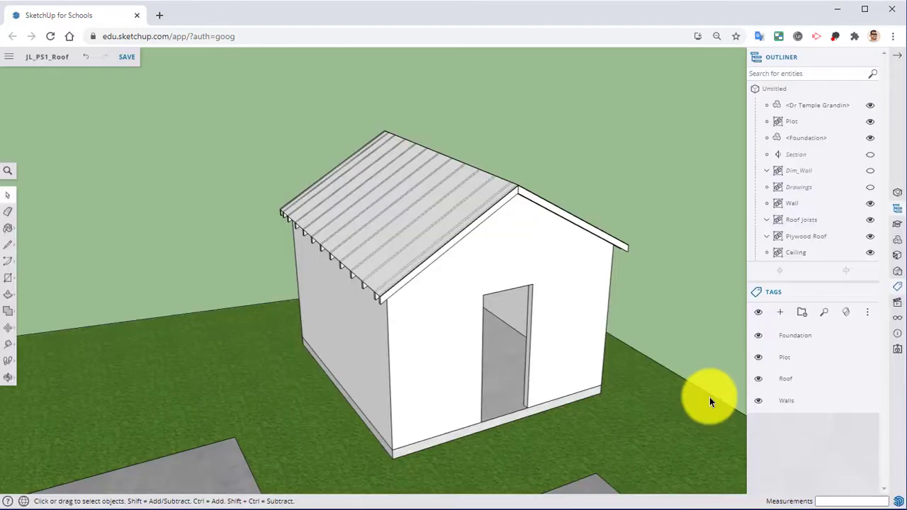
# Show the entity information in place of the outliner and assign the Walls tag to the shed's wall group
pyautogui.click(898, 192)
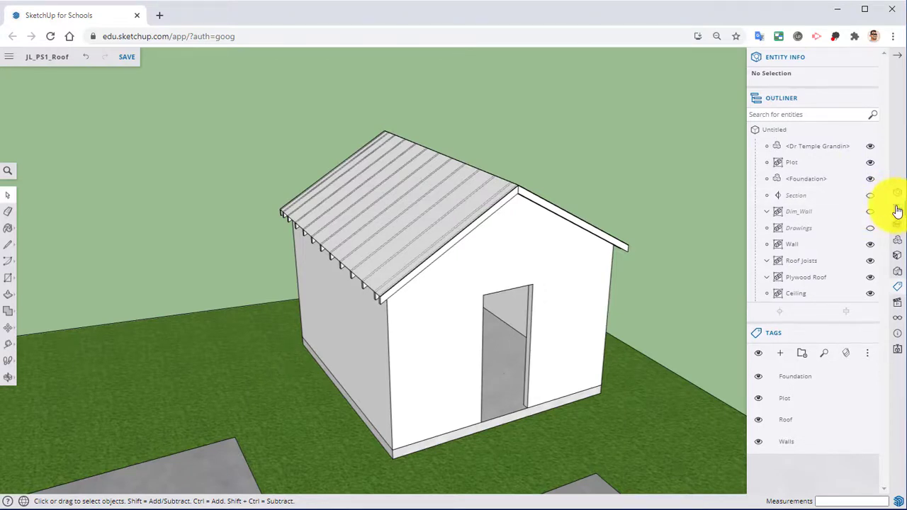
pyautogui.click(871, 101)
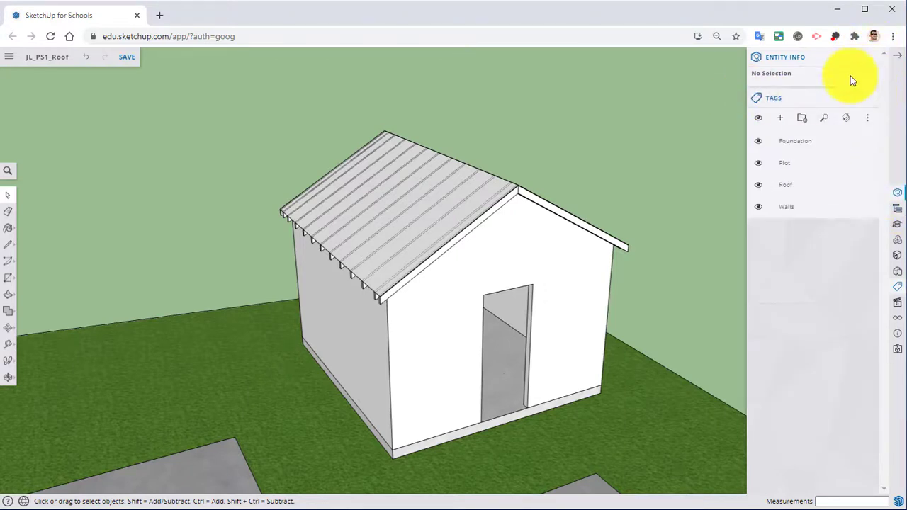
pyautogui.click(528, 231)
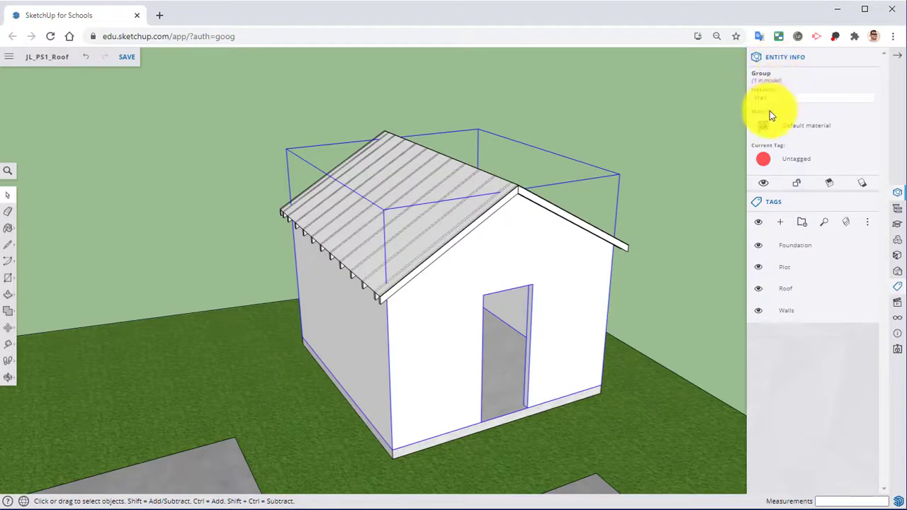
pyautogui.click(809, 160)
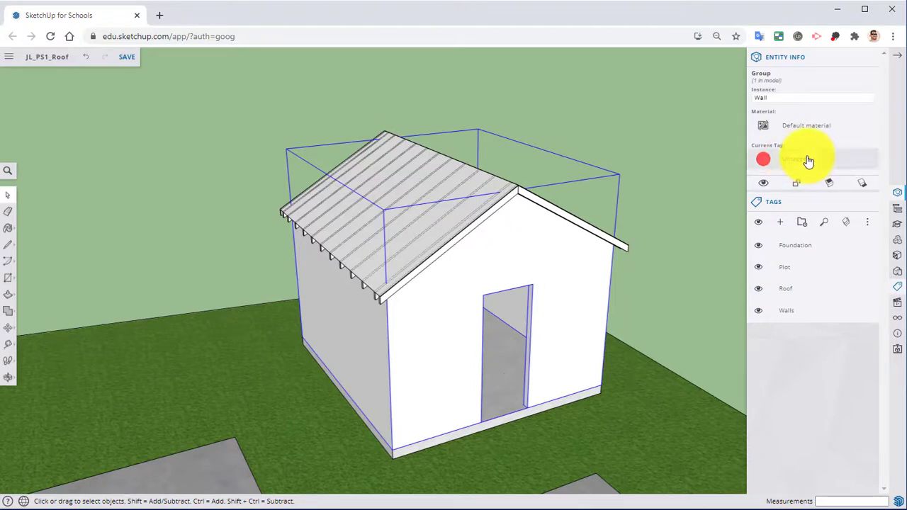
pyautogui.click(812, 175)
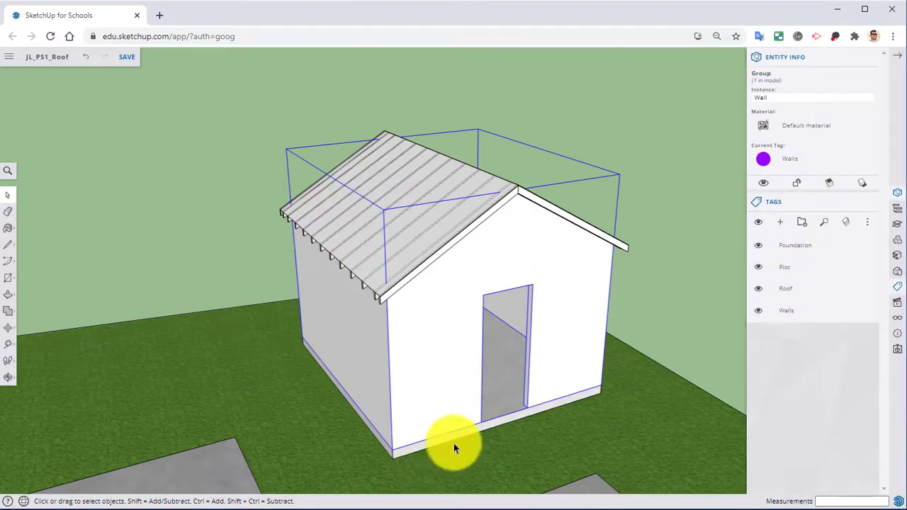
# Assign the Foundation tag to the shed's foundation component and the Plot tag to the plot group
pyautogui.click(510, 410)
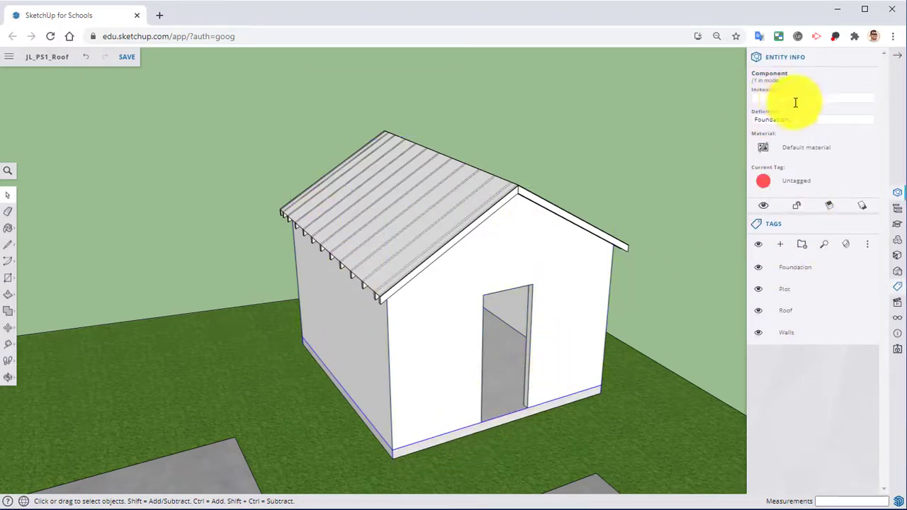
pyautogui.click(780, 182)
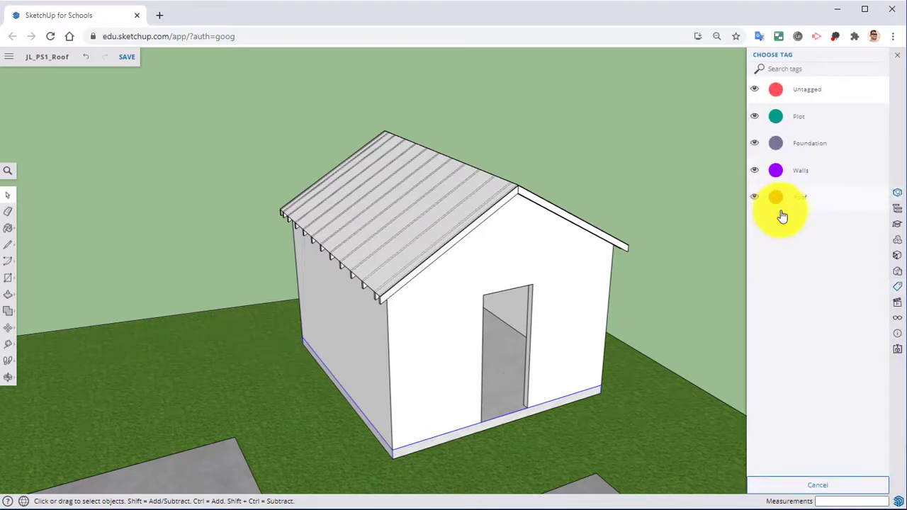
pyautogui.click(798, 144)
pyautogui.click(665, 409)
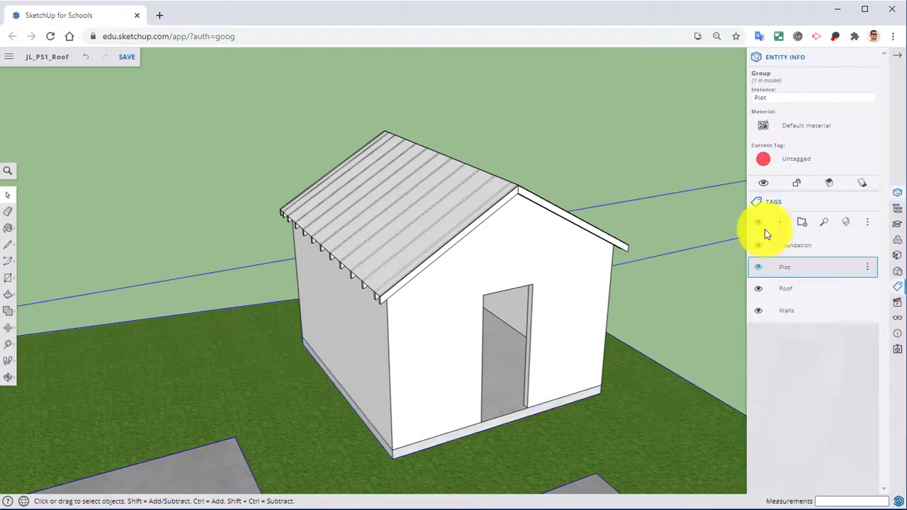
pyautogui.click(788, 169)
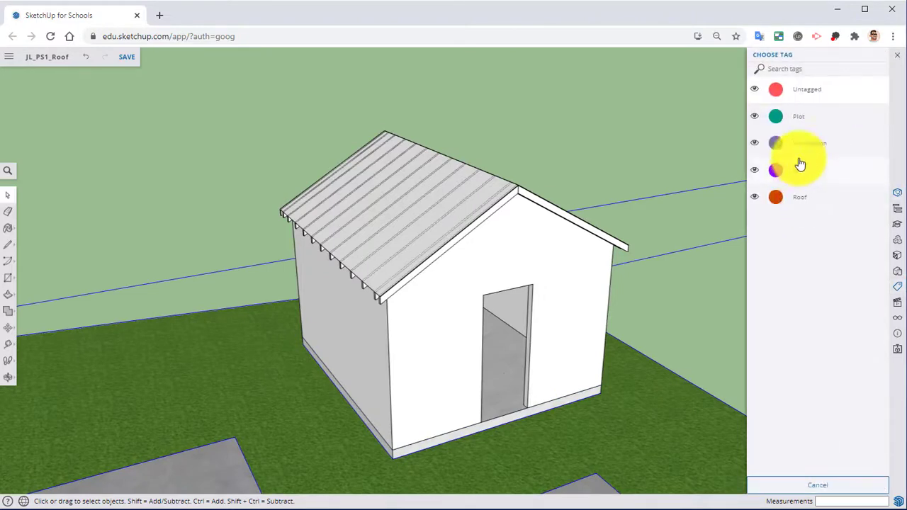
pyautogui.click(802, 117)
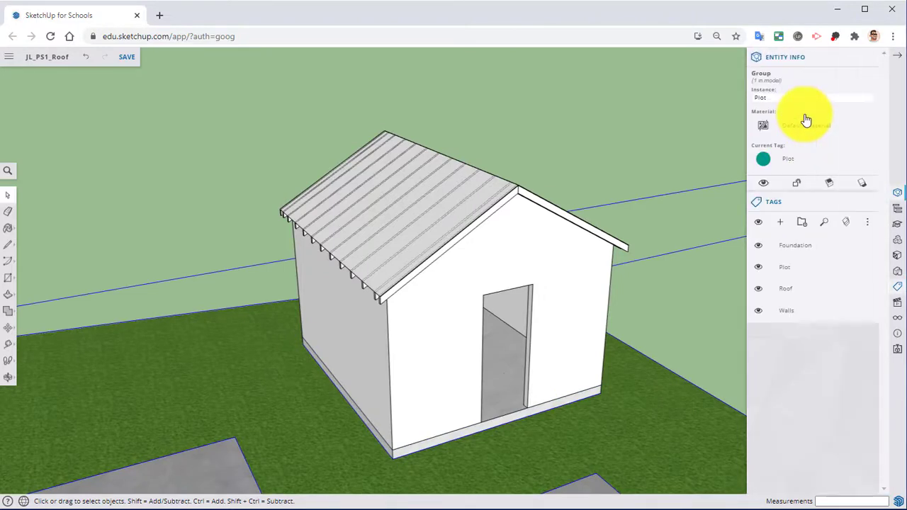
# Assign the Roof tag to the Plywood Roof group and to the Roof Joists group
pyautogui.click(443, 202)
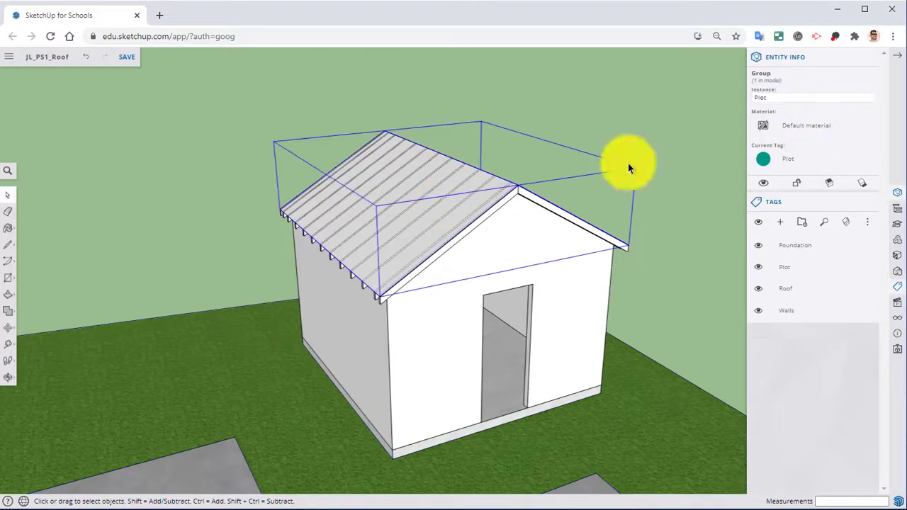
pyautogui.click(794, 161)
pyautogui.click(801, 198)
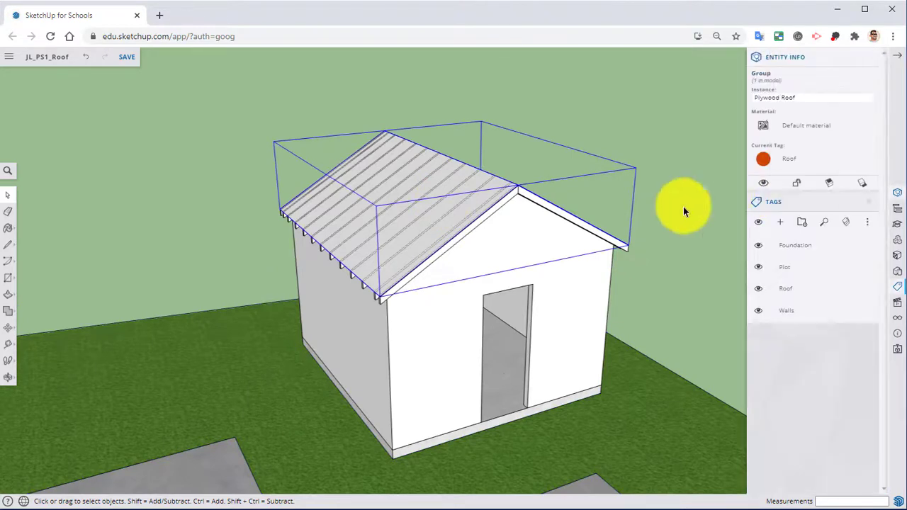
pyautogui.click(582, 227)
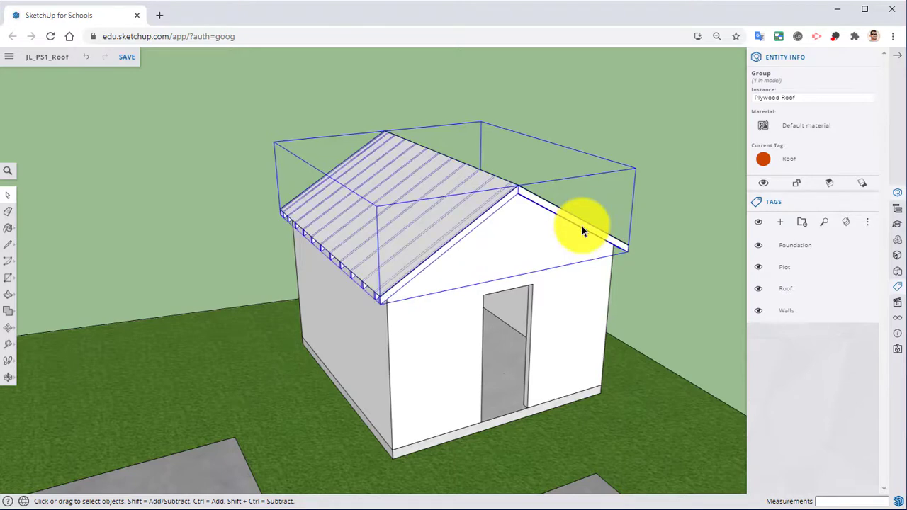
pyautogui.click(807, 167)
pyautogui.click(808, 195)
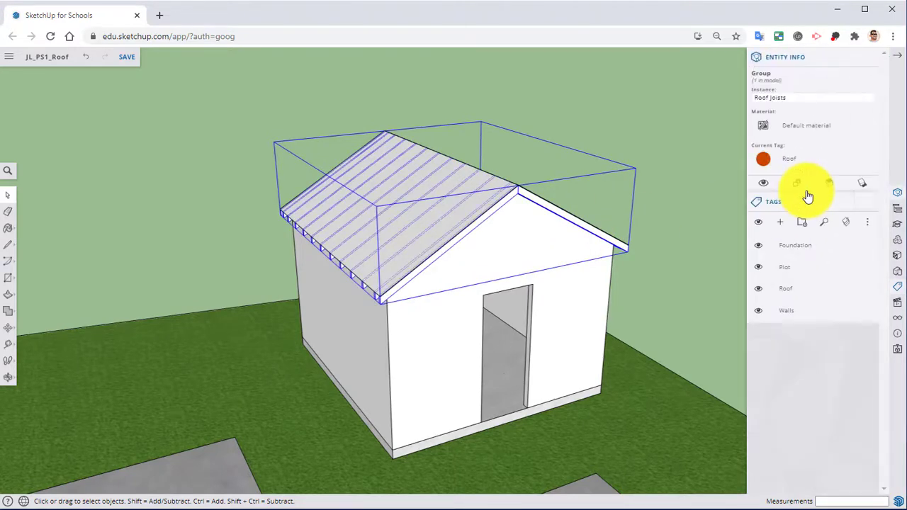
# Assign the Roof tag to the ceiling group inside the shed, reached through the door opening
pyautogui.moveTo(513, 320); pyautogui.dragTo(467, 186, button='middle')
pyautogui.scroll(4, 491, 243)
pyautogui.moveTo(491, 245); pyautogui.dragTo(444, 207, button='middle')
pyautogui.click(444, 208)
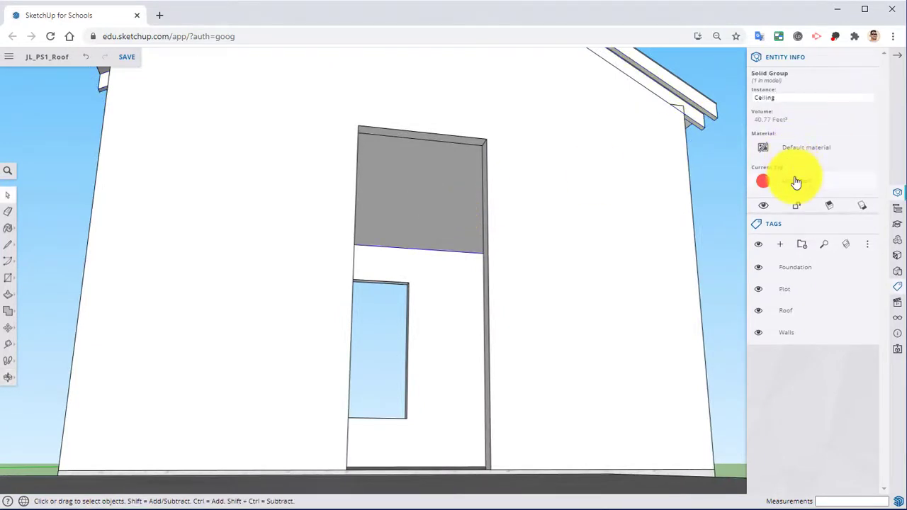
pyautogui.click(796, 182)
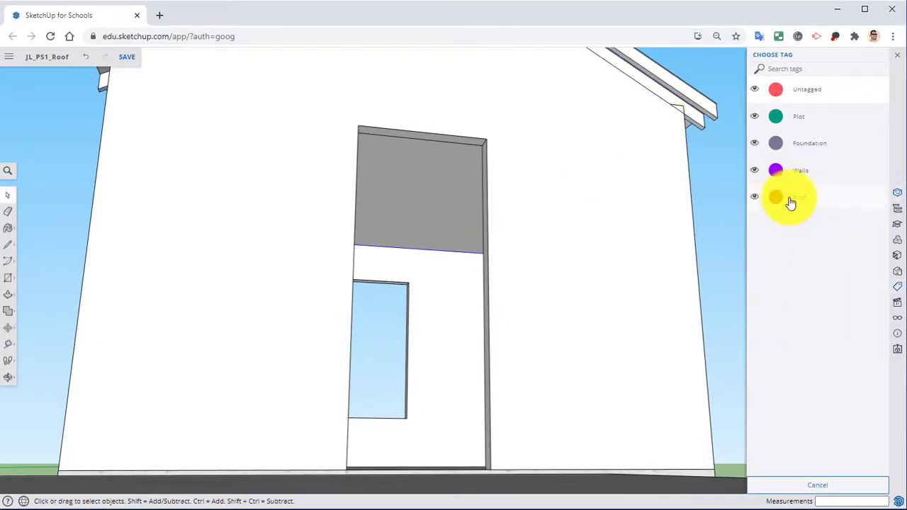
pyautogui.click(791, 200)
# Hide the Walls, Plot, Foundation and Roof tags one after another to check what each one contains
pyautogui.moveTo(709, 227); pyautogui.dragTo(665, 243, button='middle')
pyautogui.scroll(-5, 666, 246)
pyautogui.keyDown('shift'); pyautogui.moveTo(707, 181); pyautogui.dragTo(674, 340, button='middle'); pyautogui.keyUp('shift')
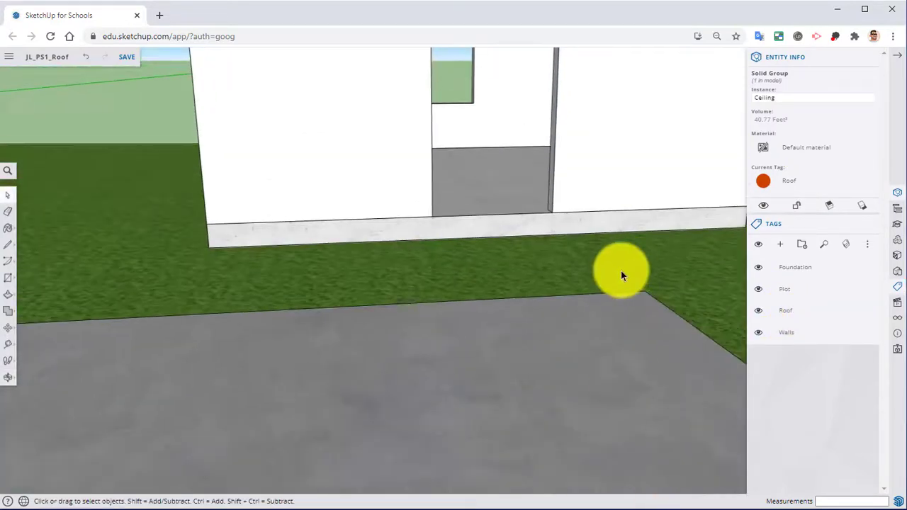
pyautogui.scroll(-8, 599, 250)
pyautogui.moveTo(587, 248); pyautogui.dragTo(421, 300, button='middle')
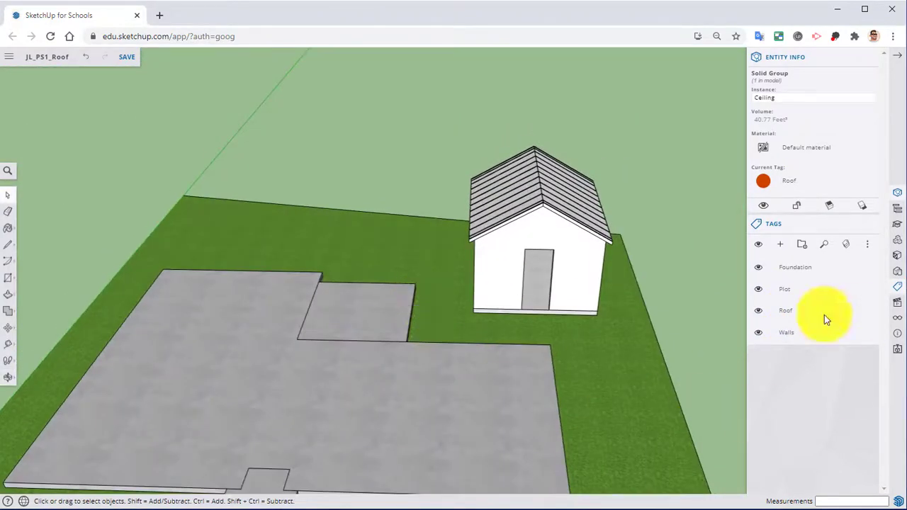
pyautogui.click(758, 332)
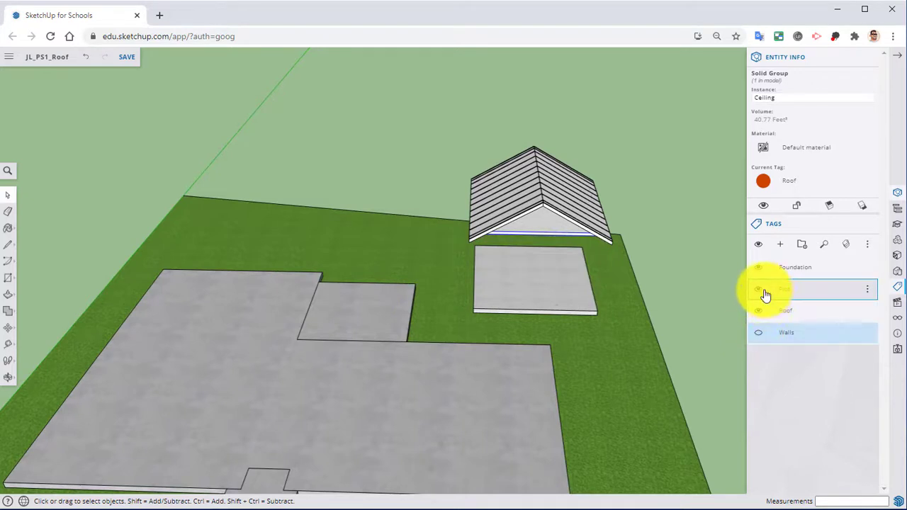
pyautogui.click(759, 289)
pyautogui.click(758, 268)
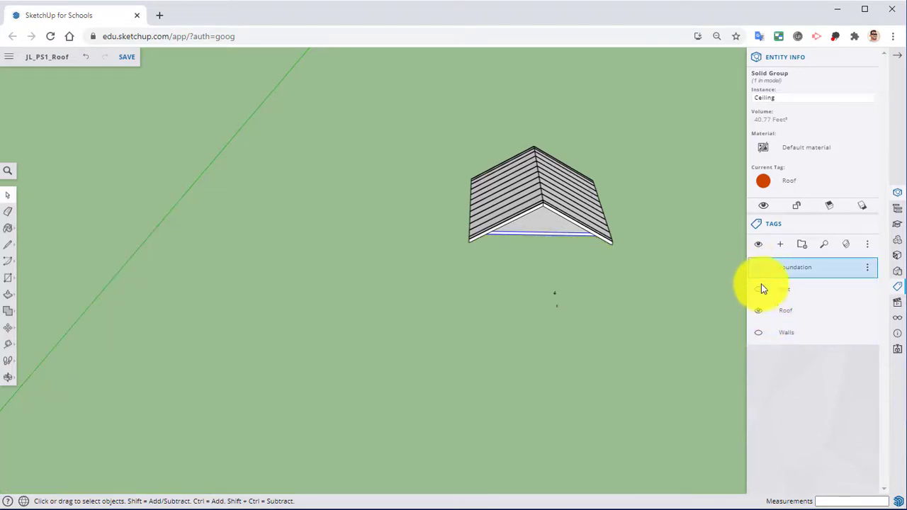
pyautogui.click(758, 311)
# Check for geometry still showing with all tags hidden by selecting the small leftover pieces with a selection window
pyautogui.moveTo(616, 341); pyautogui.dragTo(473, 354, button='middle')
pyautogui.scroll(3, 472, 354)
pyautogui.moveTo(597, 358); pyautogui.dragTo(455, 312, button='middle')
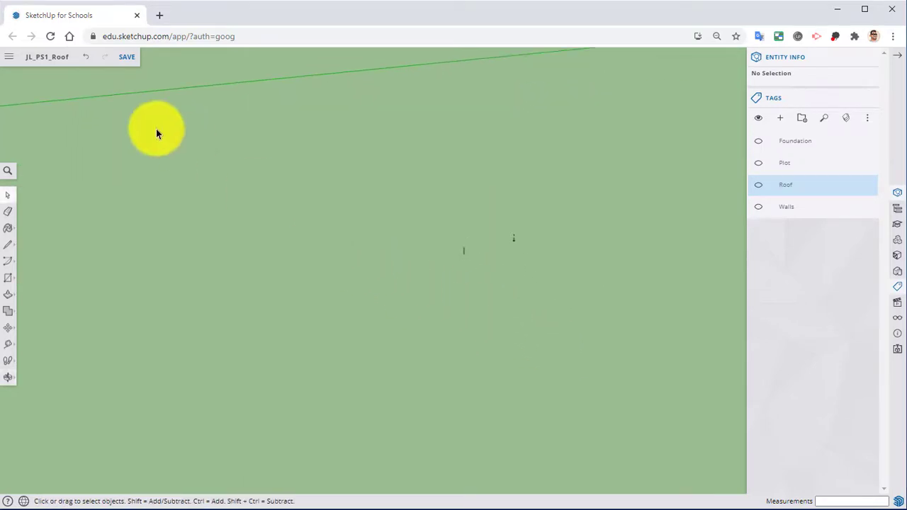
pyautogui.moveTo(440, 219); pyautogui.dragTo(575, 309)
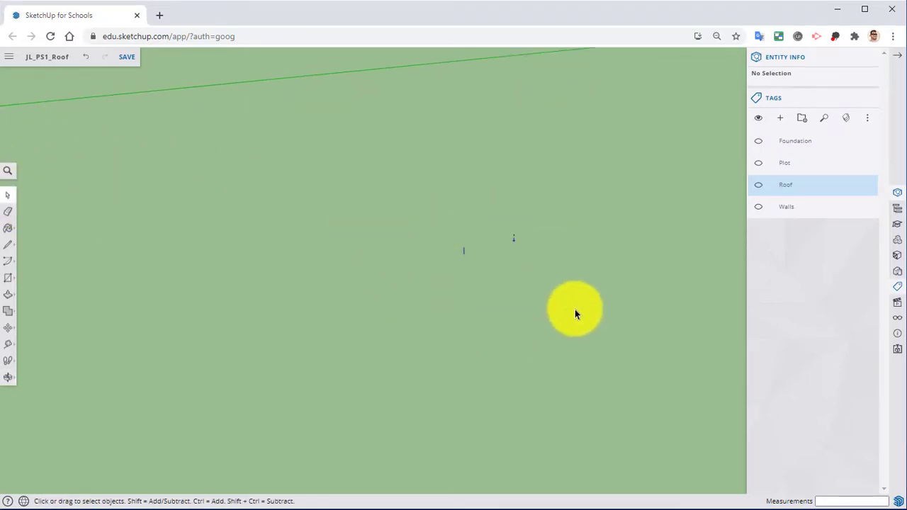
pyautogui.scroll(-1, 439, 274)
pyautogui.moveTo(439, 274); pyautogui.dragTo(516, 330, button='middle')
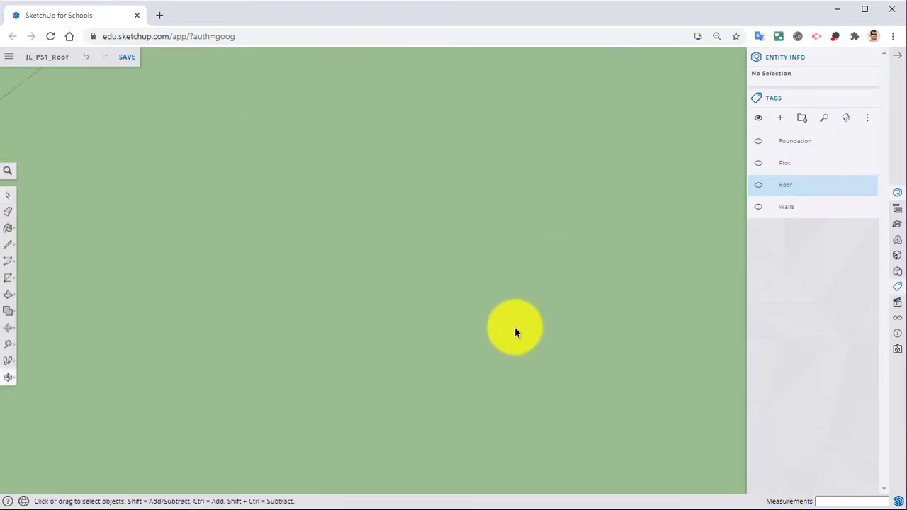
# Turn the visibility of the Foundation, Plot, Roof and Walls tags back on
pyautogui.click(757, 143)
pyautogui.click(758, 163)
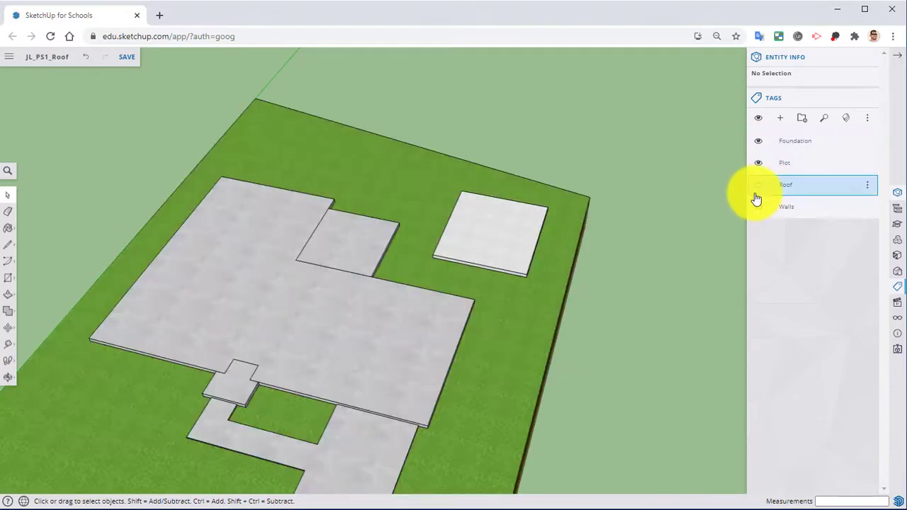
pyautogui.click(758, 184)
pyautogui.click(758, 207)
pyautogui.moveTo(520, 277); pyautogui.dragTo(405, 233, button='middle')
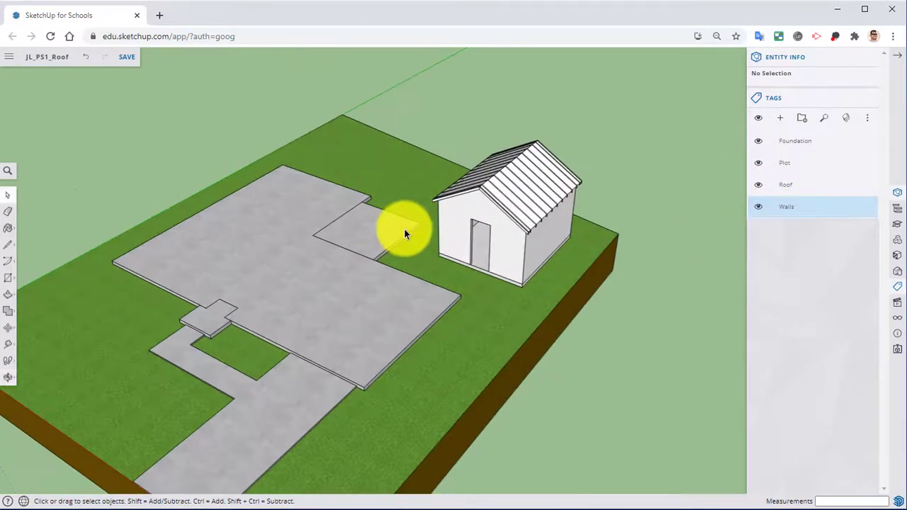
pyautogui.scroll(2, 404, 234)
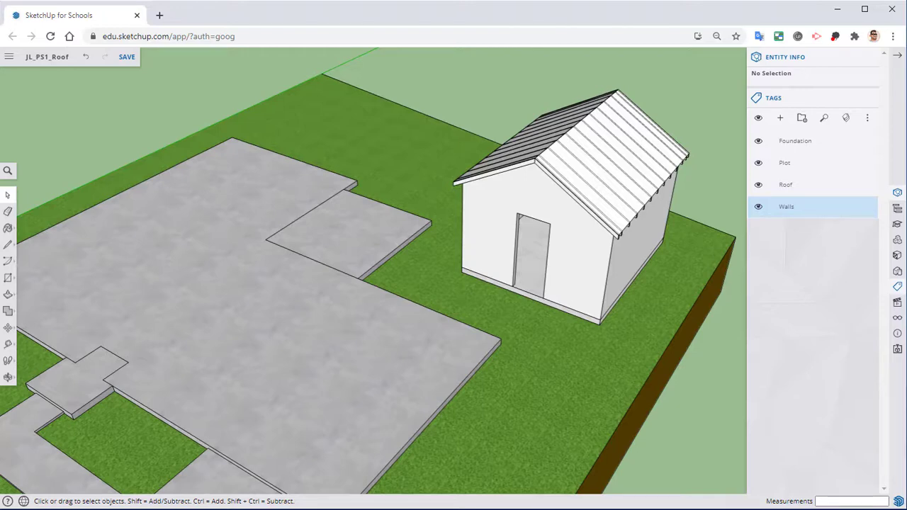
pyautogui.moveTo(439, 243); pyautogui.dragTo(538, 227, button='middle')
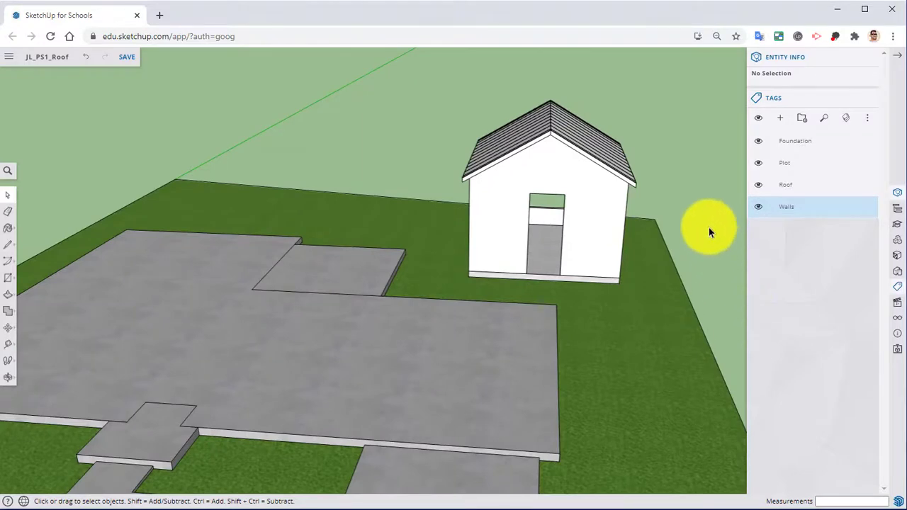
pyautogui.moveTo(709, 227); pyautogui.dragTo(750, 236, button='middle')
pyautogui.moveTo(688, 197); pyautogui.dragTo(743, 204, button='middle')
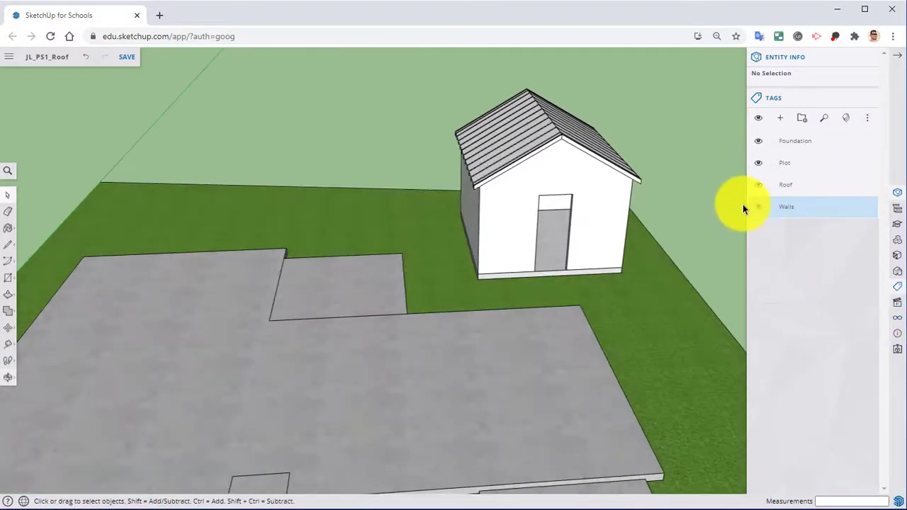
# Hide the Roof tag to look into the shed from above, facing the floor along its far wall
pyautogui.click(756, 186)
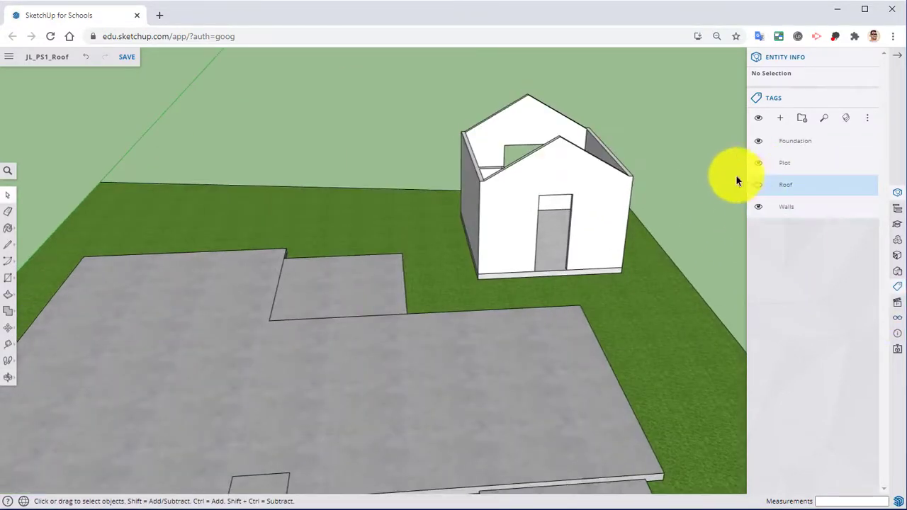
pyautogui.moveTo(556, 196); pyautogui.dragTo(609, 221, button='middle')
pyautogui.moveTo(458, 206); pyautogui.dragTo(660, 275, button='middle')
pyautogui.scroll(4, 482, 202)
pyautogui.scroll(4, 395, 270)
pyautogui.keyDown('shift'); pyautogui.moveTo(394, 270); pyautogui.dragTo(457, 181, button='middle'); pyautogui.keyUp('shift')
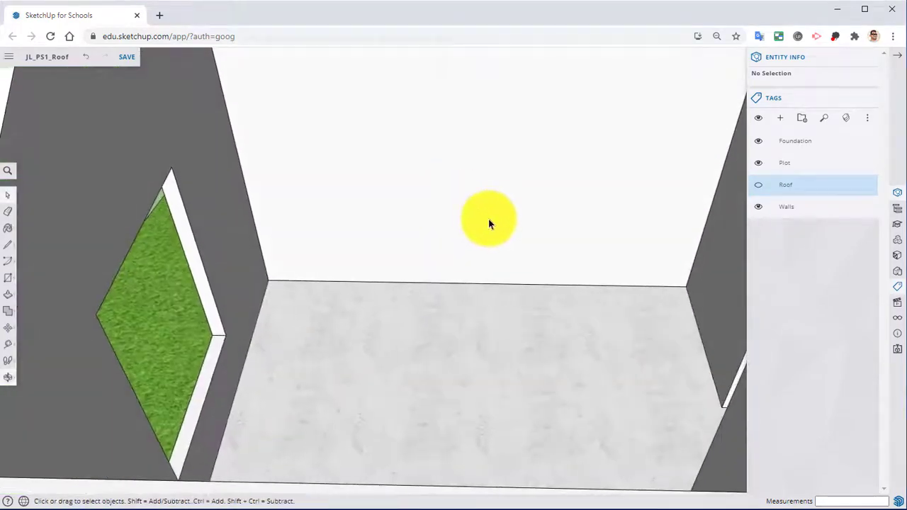
pyautogui.scroll(3, 489, 221)
pyautogui.keyDown('shift'); pyautogui.moveTo(489, 247); pyautogui.dragTo(424, 367, button='middle'); pyautogui.keyUp('shift')
pyautogui.scroll(-3, 429, 340)
pyautogui.moveTo(435, 314); pyautogui.dragTo(449, 274, button='middle')
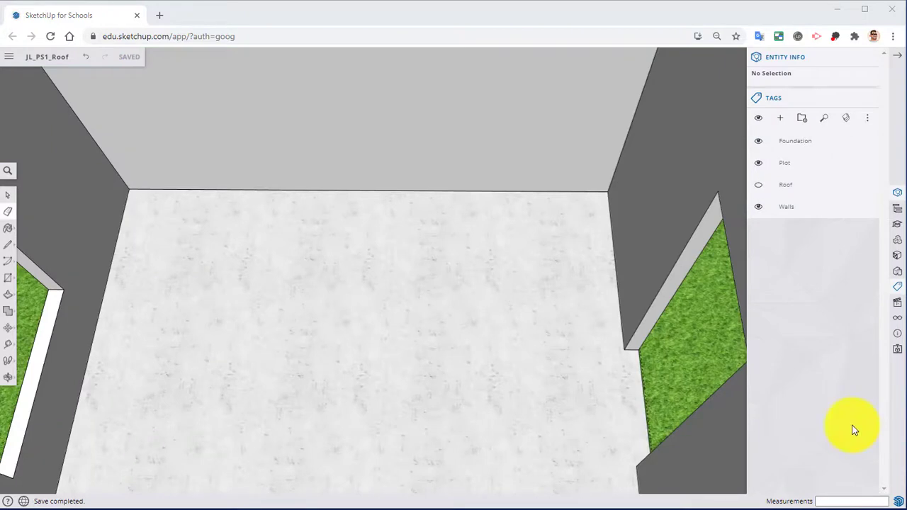
# Place a guide on the shed floor parallel to the far wall at a distance of 24 inches
pyautogui.press('e')
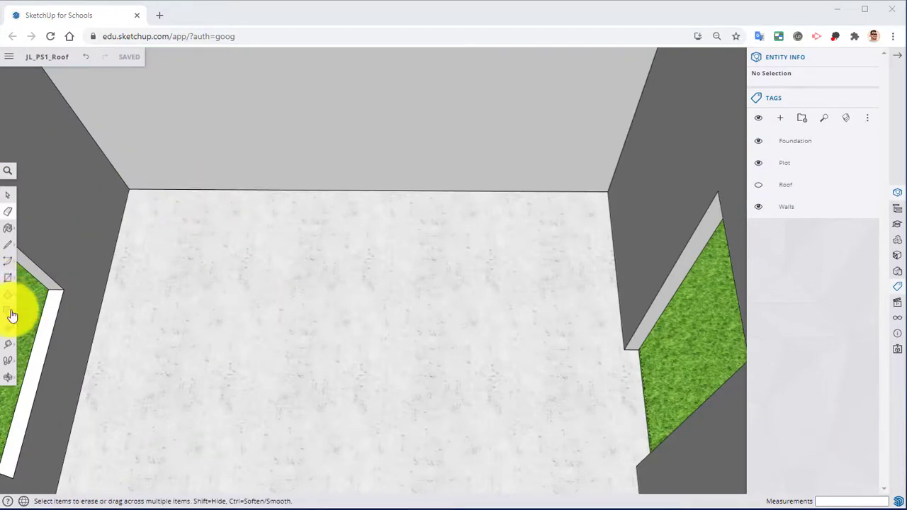
pyautogui.click(10, 345)
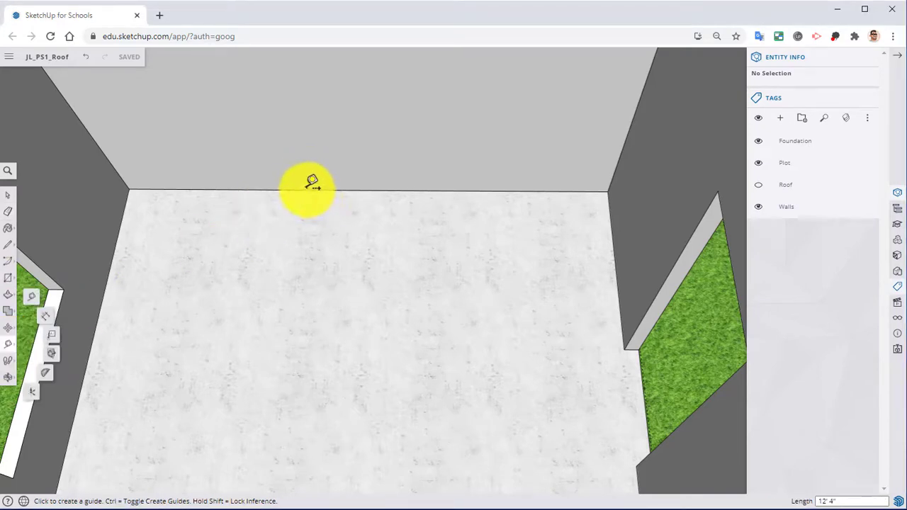
pyautogui.click(306, 189)
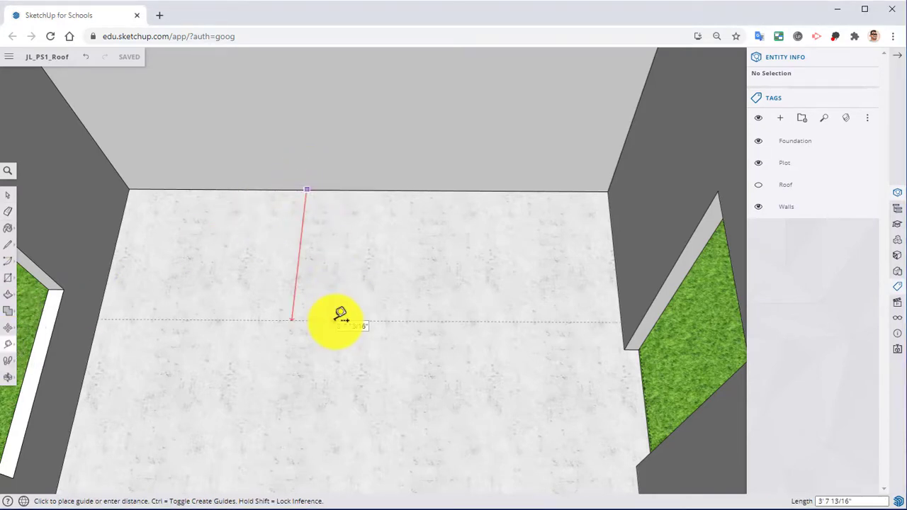
pyautogui.write('24')
pyautogui.press('Return')
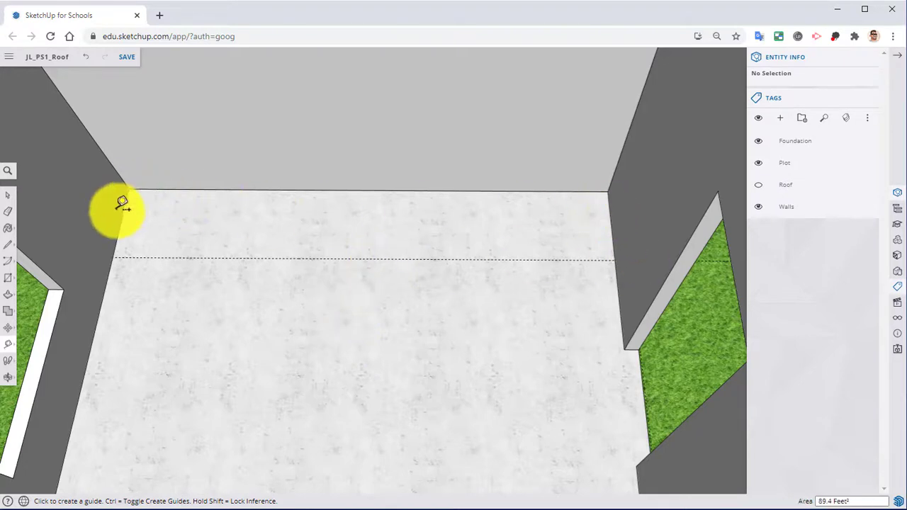
# Place a guide 36 inches from the shed's side wall and another one 36 inches beyond it
pyautogui.click(118, 235)
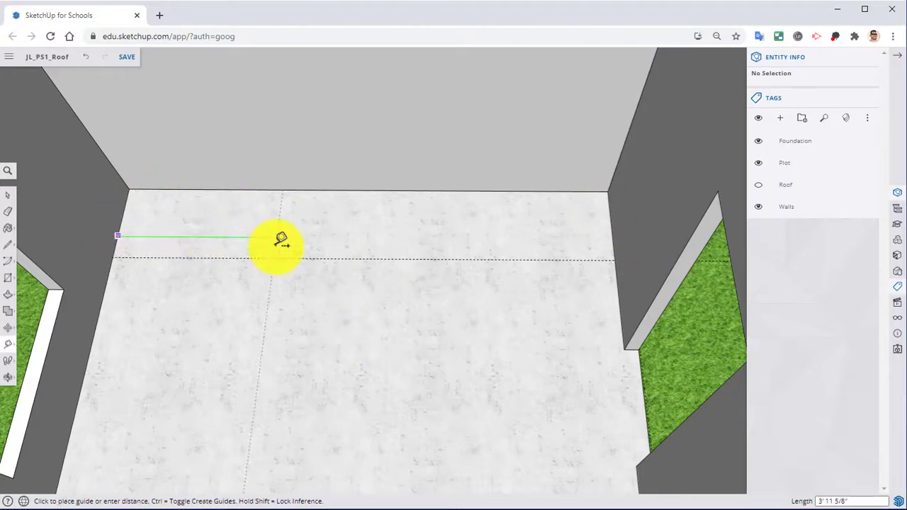
pyautogui.click(238, 236)
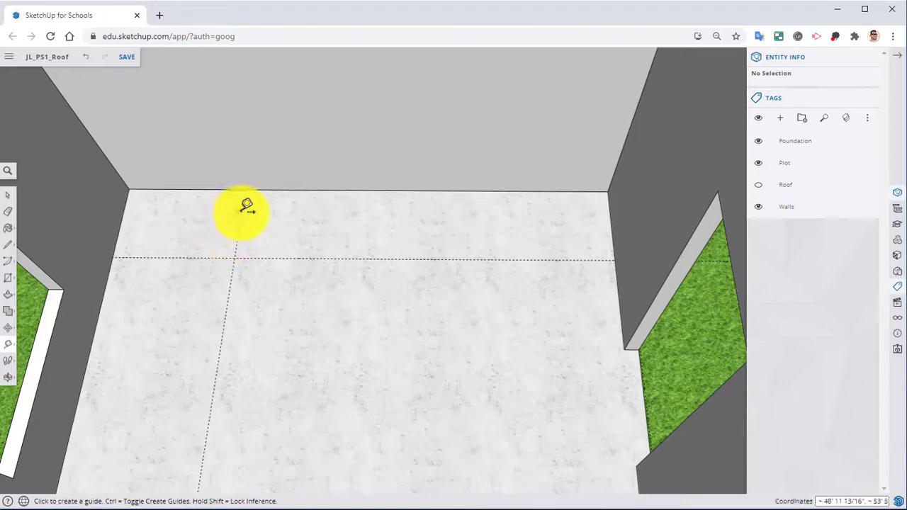
pyautogui.click(242, 211)
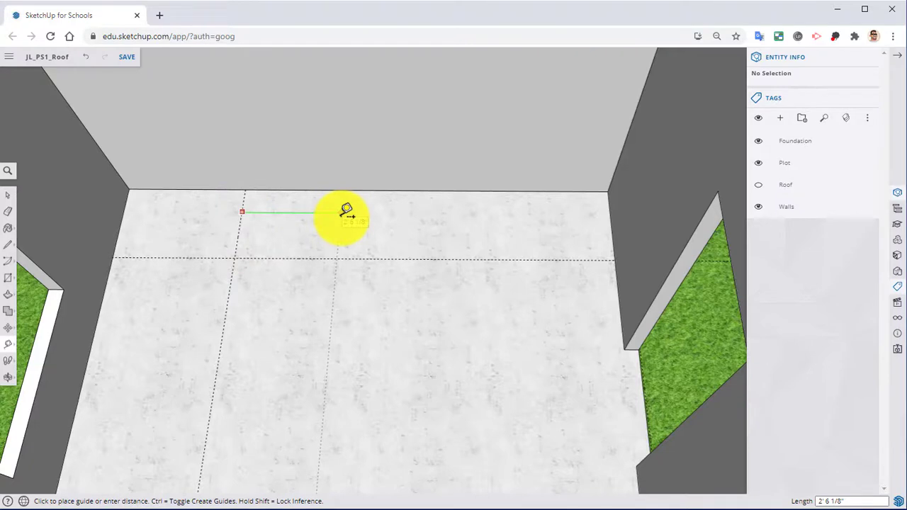
pyautogui.write('36')
pyautogui.press('Return')
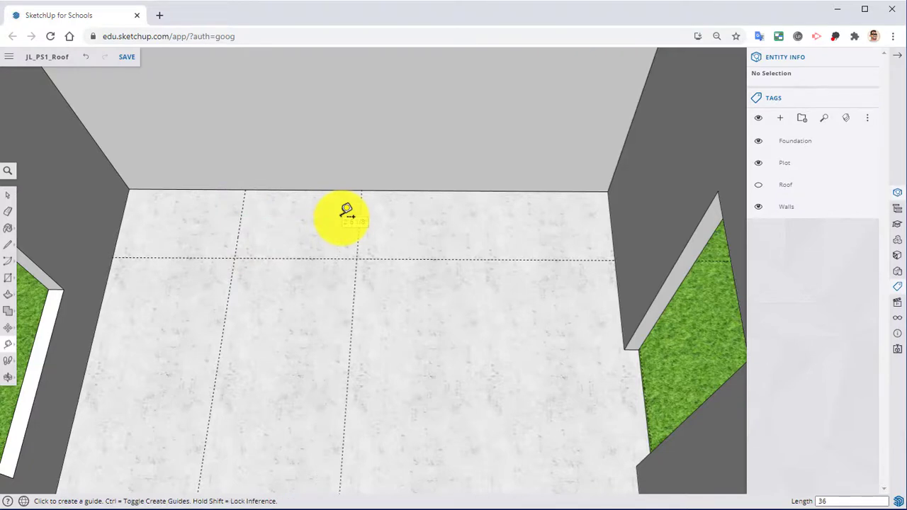
# Add three more parallel guides across the floor, spaced successively 21, 30 and 24 inches from the last cross guide
pyautogui.click(357, 248)
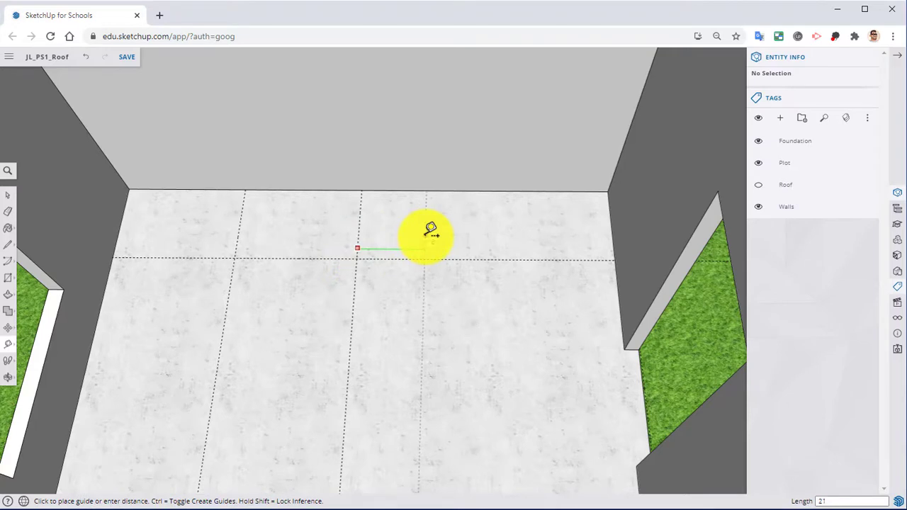
pyautogui.click(431, 231)
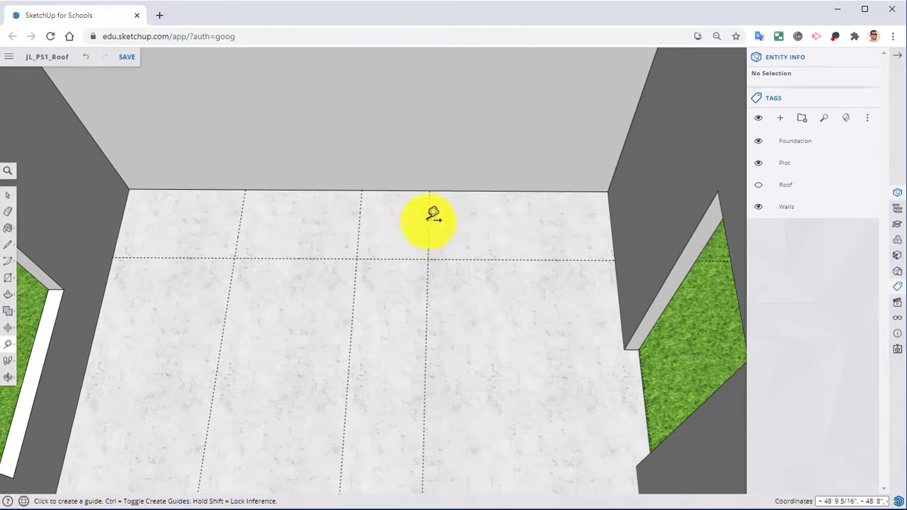
pyautogui.click(429, 221)
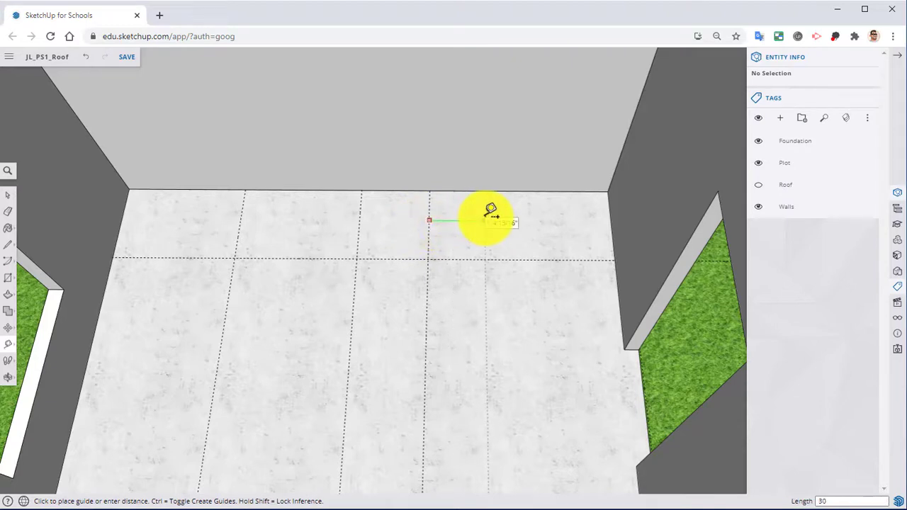
pyautogui.write('30')
pyautogui.press('Return')
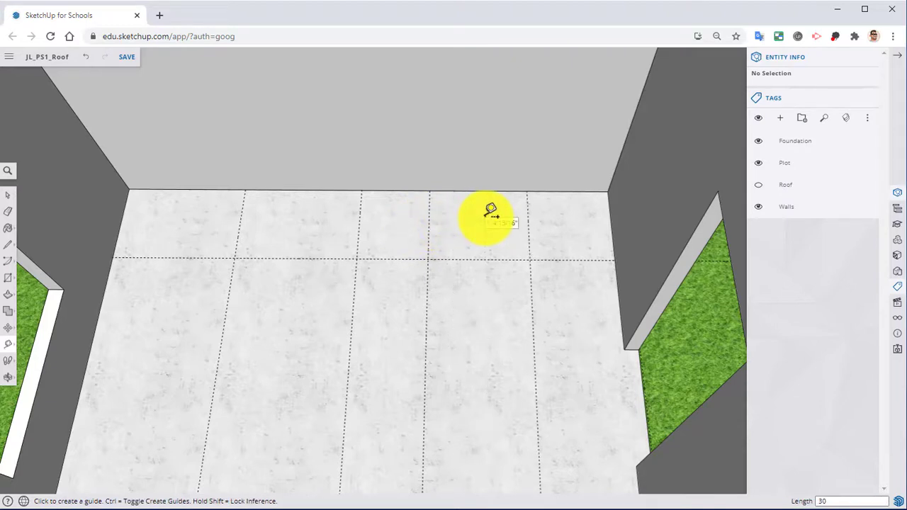
pyautogui.click(529, 234)
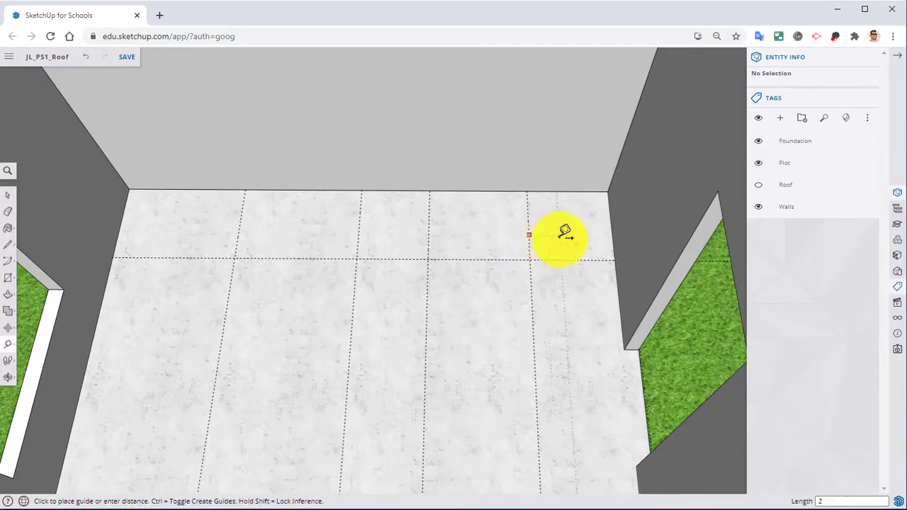
pyautogui.write('24')
pyautogui.press('Return')
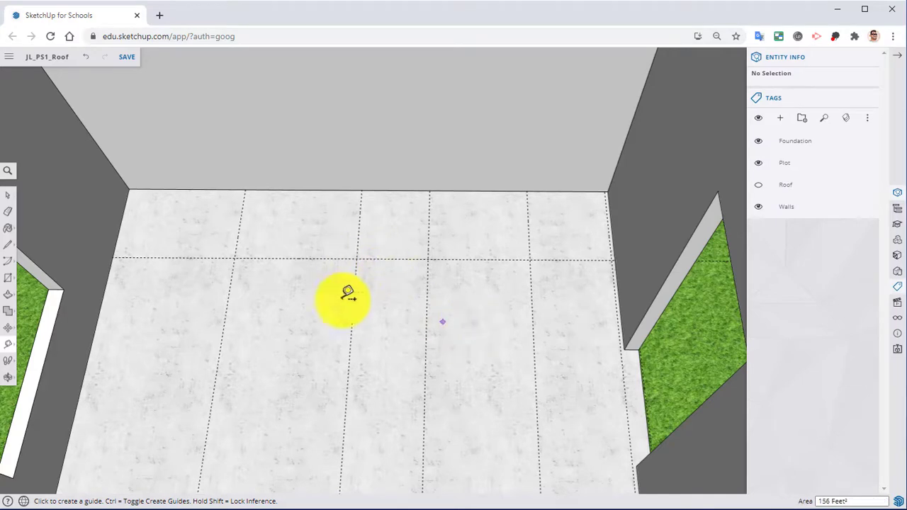
# Draw a rectangle from the far floor corner to the nearest guide intersection, filling the 36 by 24 inch area
pyautogui.keyDown('shift'); pyautogui.moveTo(178, 283); pyautogui.dragTo(262, 310, button='middle'); pyautogui.keyUp('shift')
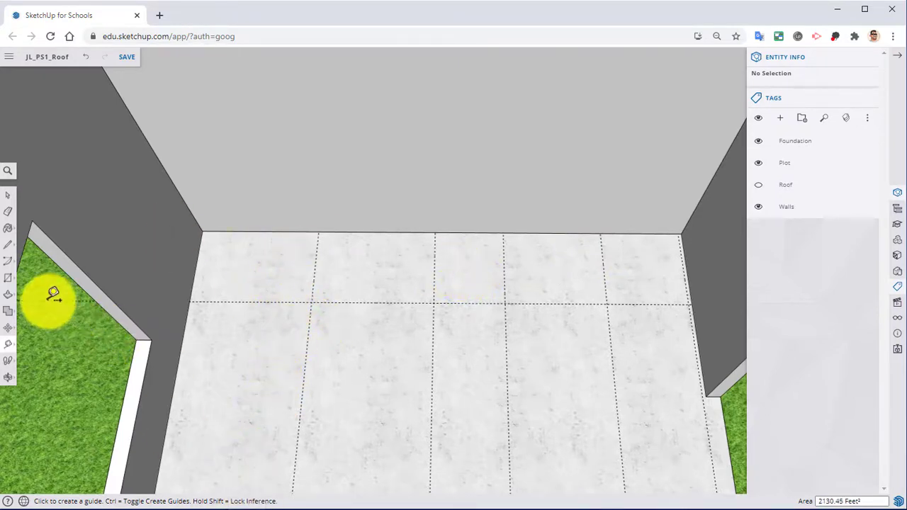
pyautogui.click(10, 277)
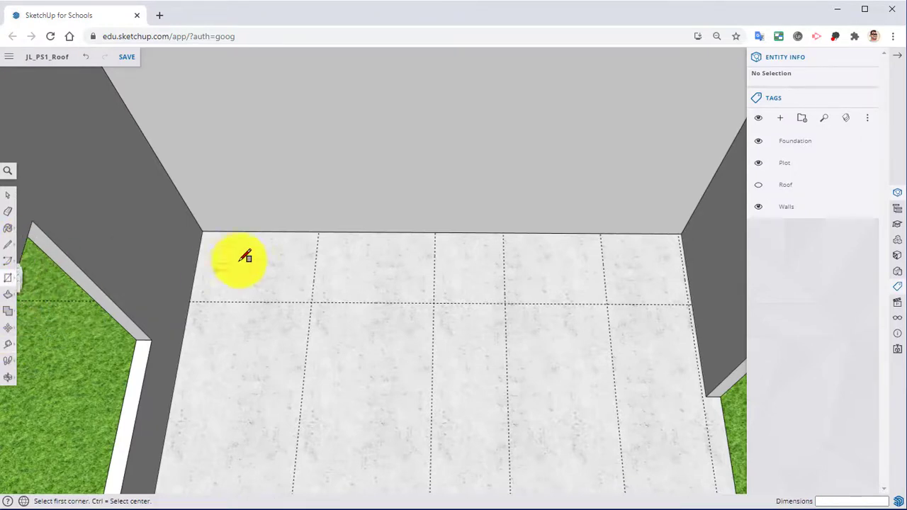
pyautogui.click(202, 231)
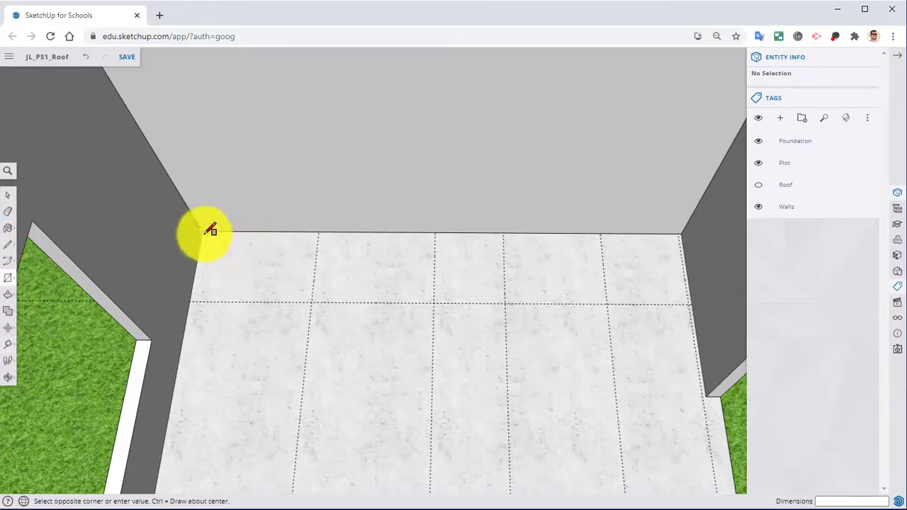
pyautogui.click(312, 303)
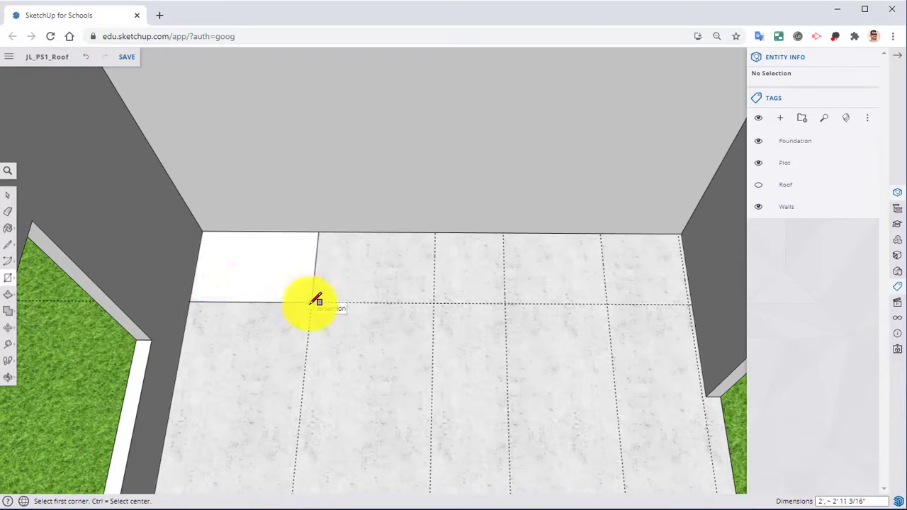
# Push/Pull the corner rectangle up 34.5 inches to form the first cabinet block
pyautogui.click(10, 320)
pyautogui.moveTo(230, 266); pyautogui.dragTo(242, 229)
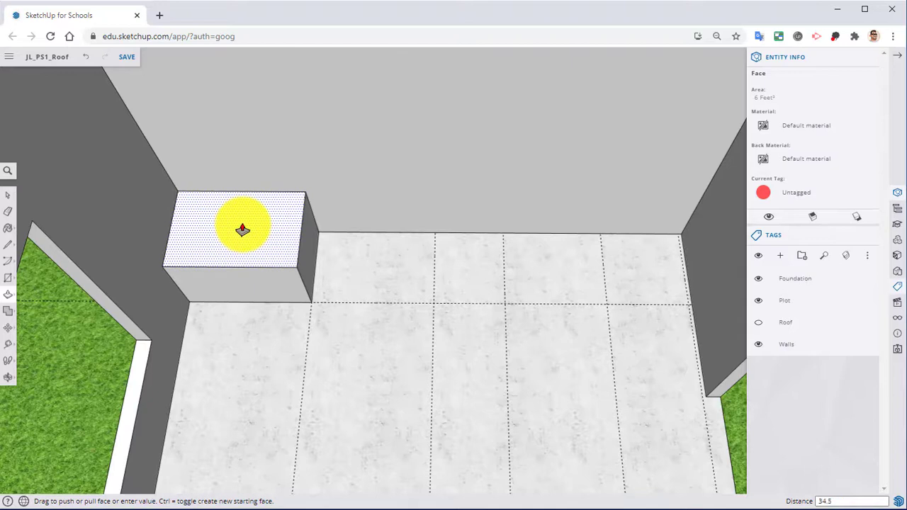
pyautogui.write('34.5')
pyautogui.press('Return')
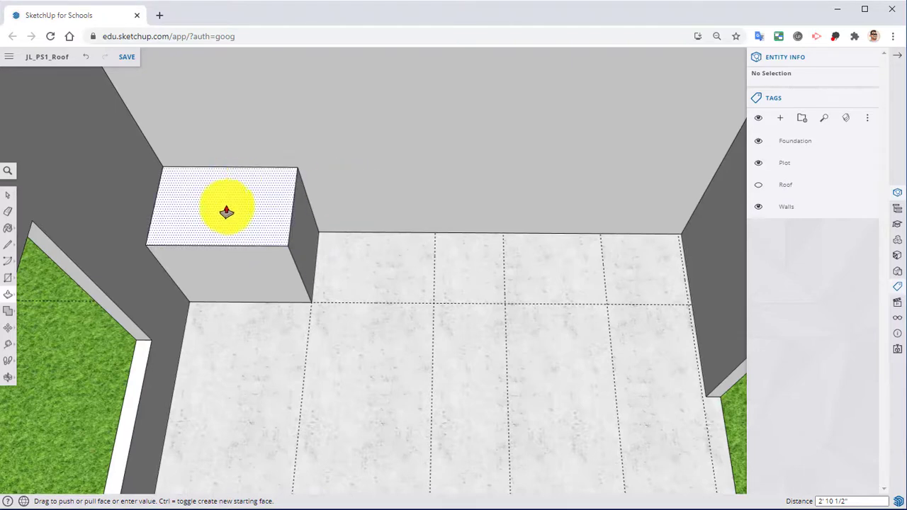
# Place a horizontal guide on the cabinet's front face 4 inches above its bottom edge
pyautogui.moveTo(207, 361); pyautogui.dragTo(273, 409, button='middle')
pyautogui.scroll(-6, 342, 175)
pyautogui.moveTo(338, 146); pyautogui.dragTo(403, 356, button='middle')
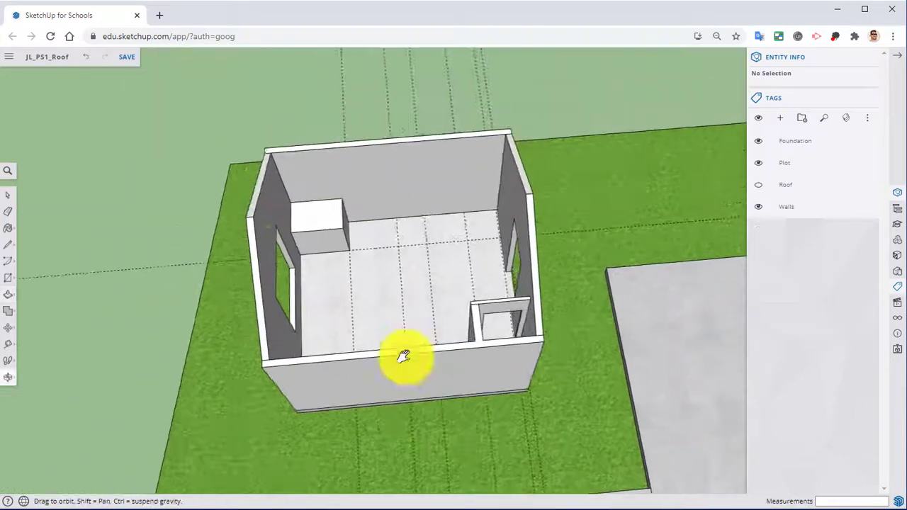
pyautogui.scroll(8, 236, 208)
pyautogui.moveTo(237, 208); pyautogui.dragTo(366, 219, button='middle')
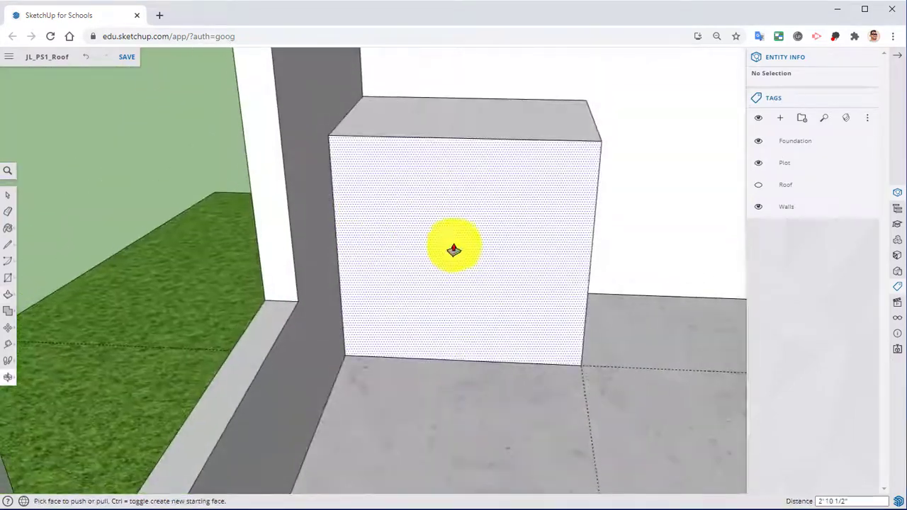
pyautogui.scroll(4, 454, 249)
pyautogui.middleClick(469, 250)
pyautogui.scroll(-2, 474, 250)
pyautogui.moveTo(474, 250); pyautogui.dragTo(391, 237, button='middle')
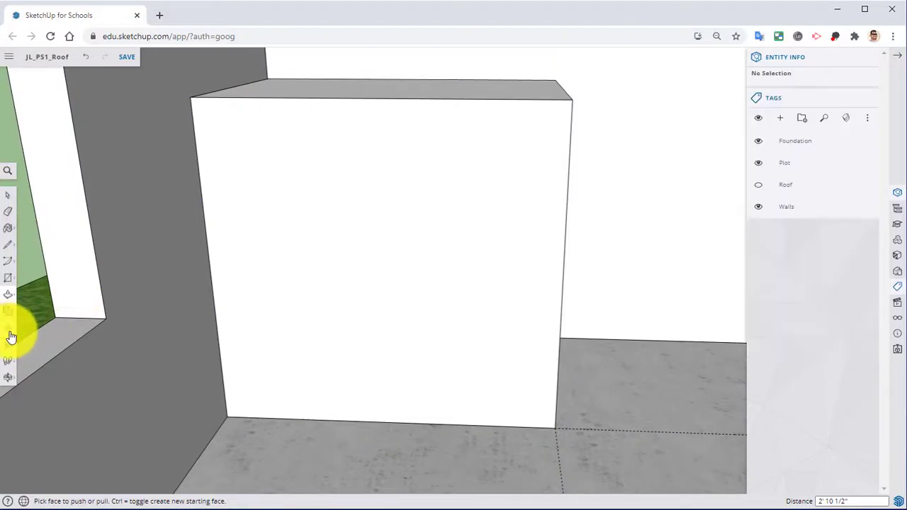
pyautogui.click(7, 346)
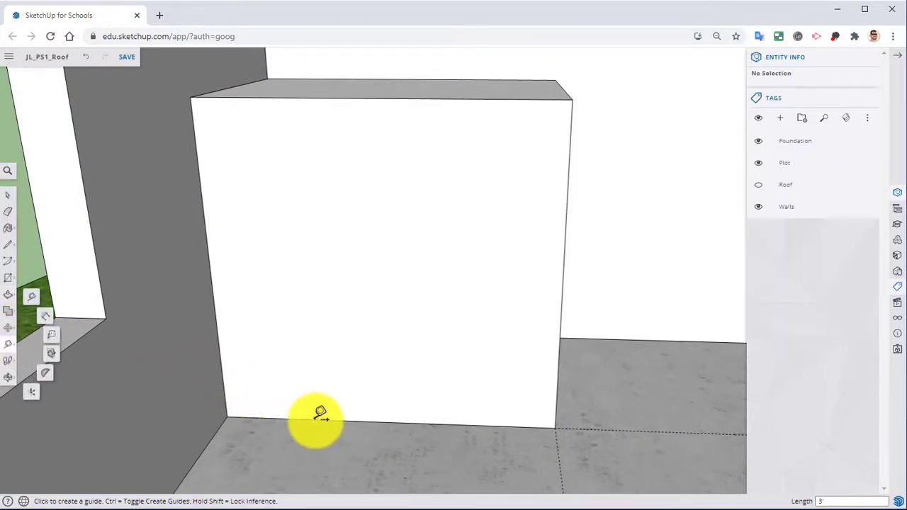
pyautogui.click(314, 418)
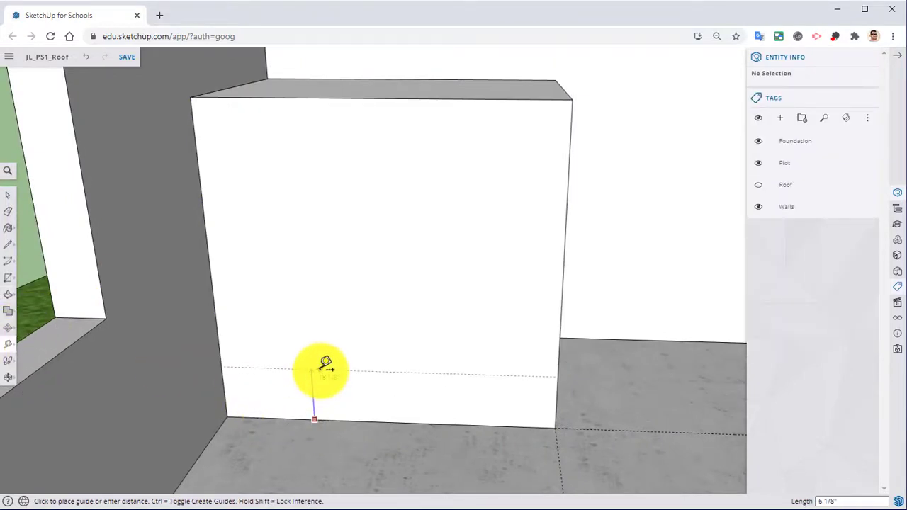
pyautogui.write('4')
pyautogui.press('Return')
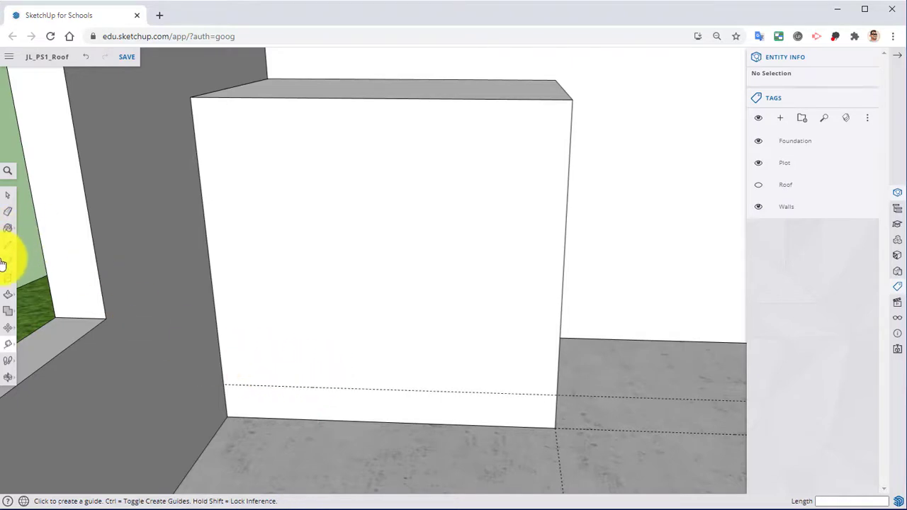
# Draw a line along the 4-inch guide across the full width of the cabinet's front face
pyautogui.click(7, 244)
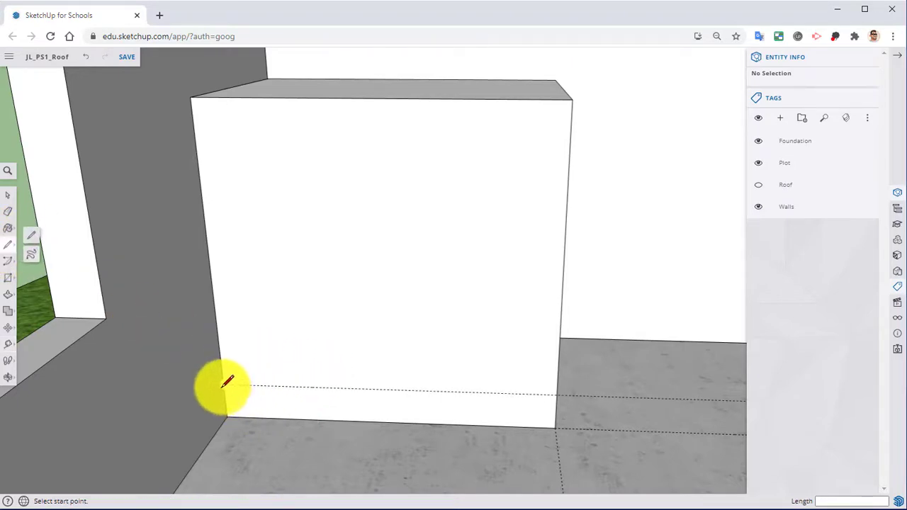
pyautogui.click(223, 384)
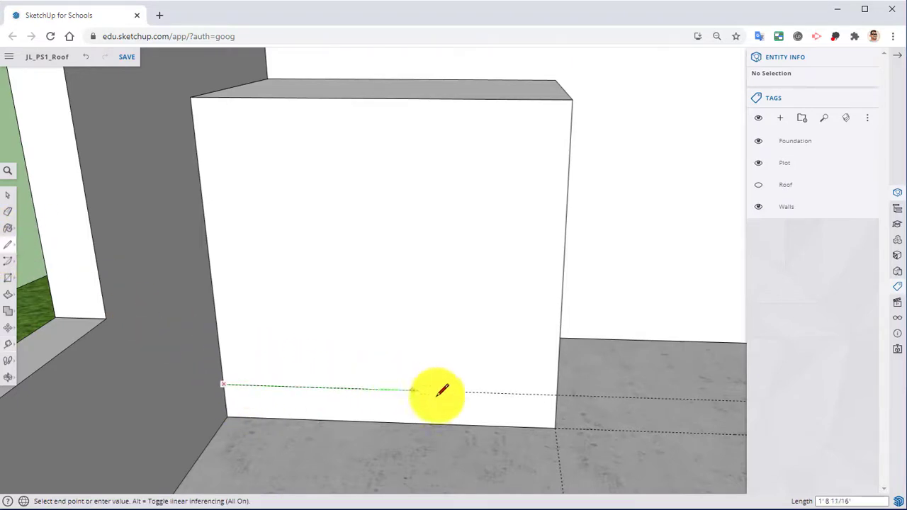
pyautogui.click(556, 396)
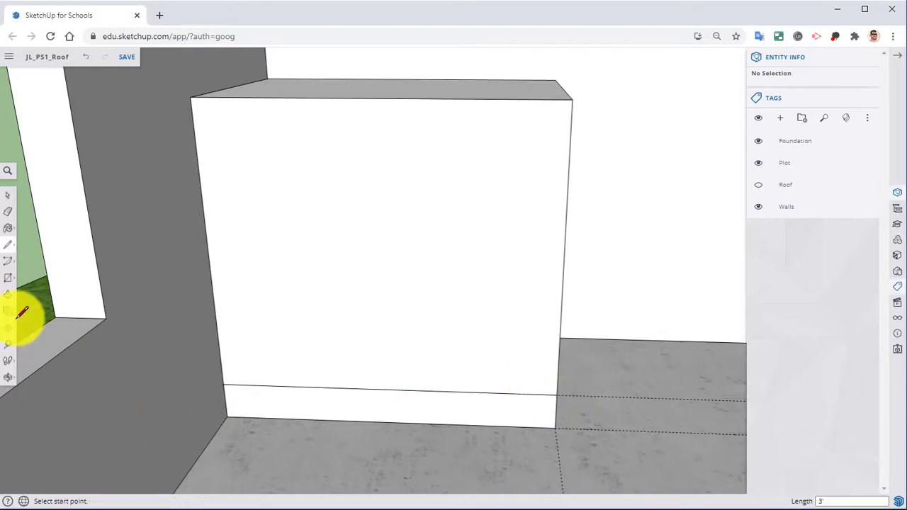
# Push the strip below the line on the cabinet front inward by 2 inches to form a toe kick
pyautogui.press('p')
pyautogui.moveTo(406, 312); pyautogui.dragTo(348, 294, button='middle')
pyautogui.scroll(2, 411, 428)
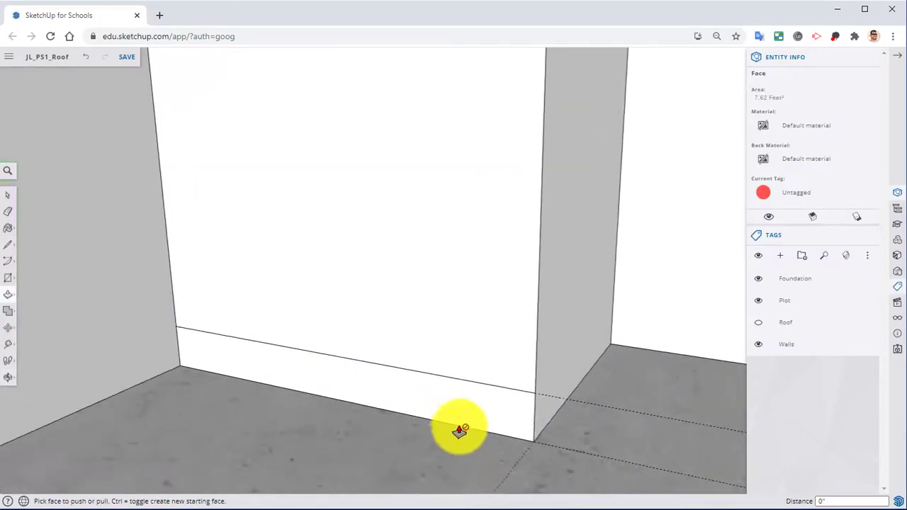
pyautogui.click(464, 422)
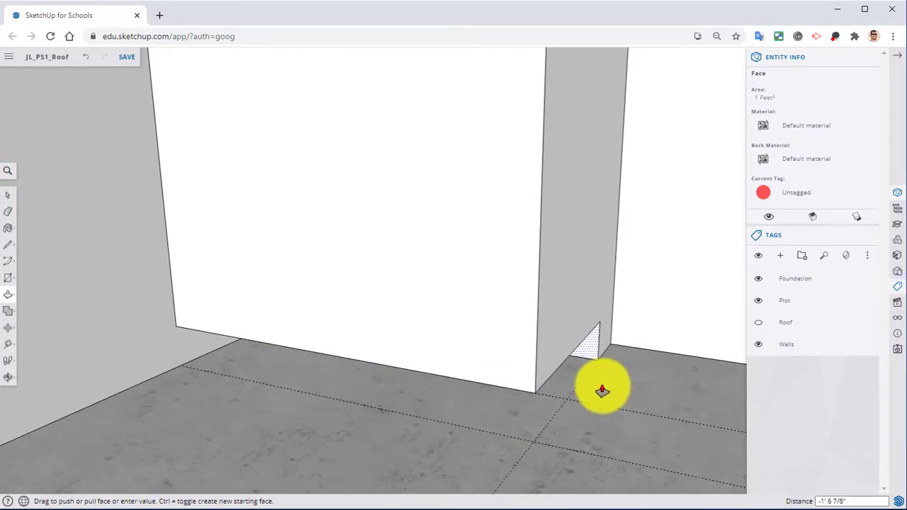
pyautogui.press('Return')
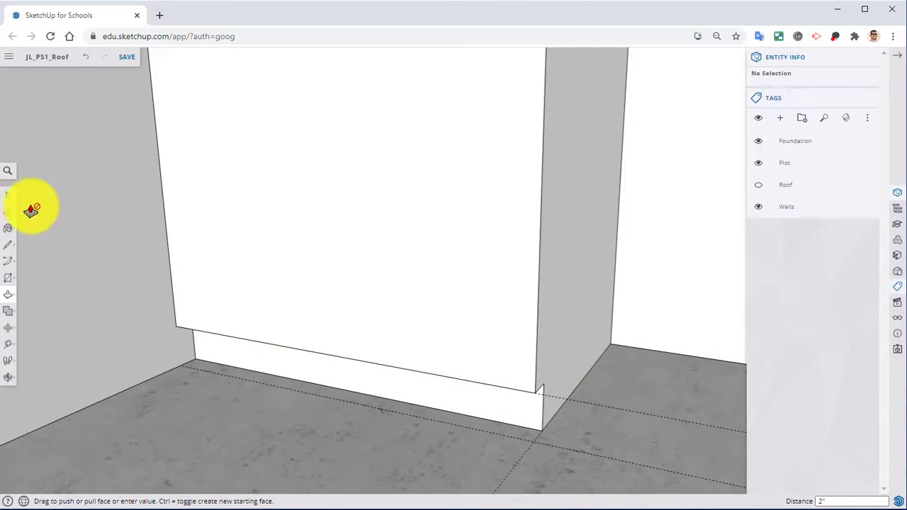
# Erase the 4-inch guide that extends from the toe kick line on the cabinet
pyautogui.click(8, 212)
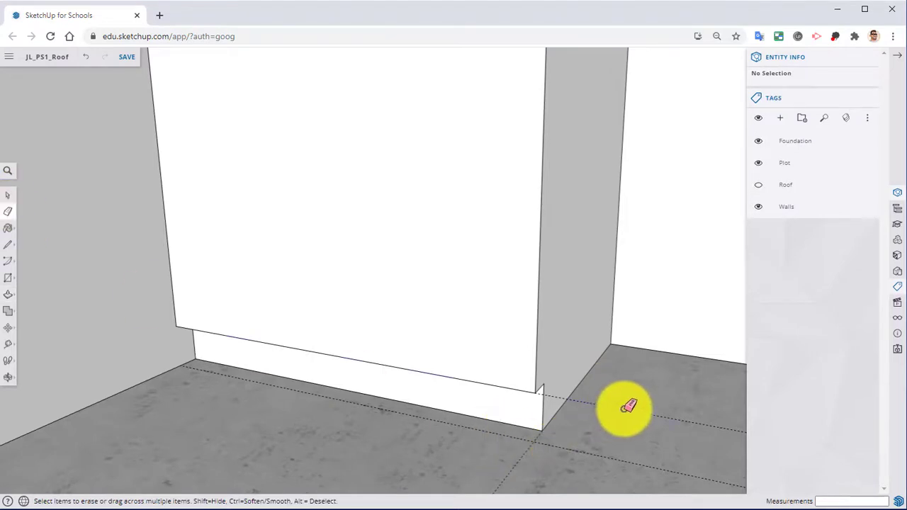
pyautogui.moveTo(260, 319); pyautogui.dragTo(294, 373, button='middle')
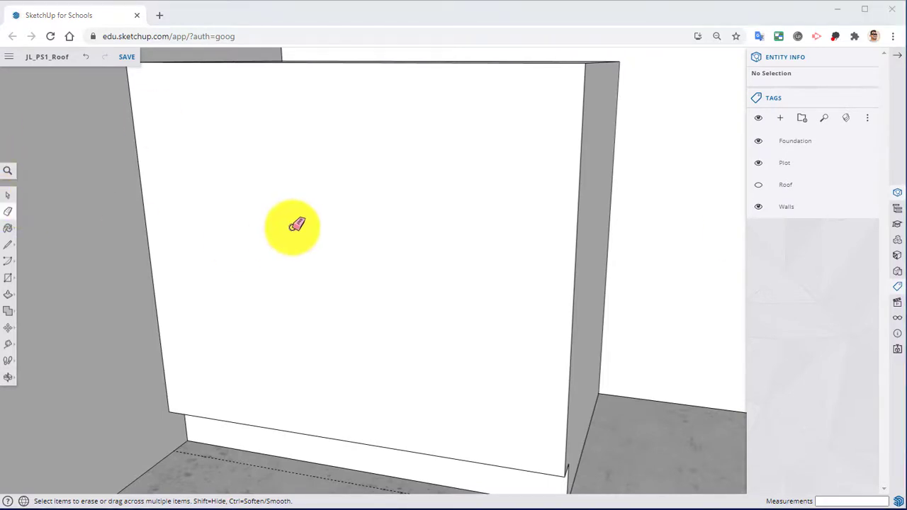
pyautogui.moveTo(297, 224); pyautogui.dragTo(340, 256, button='middle')
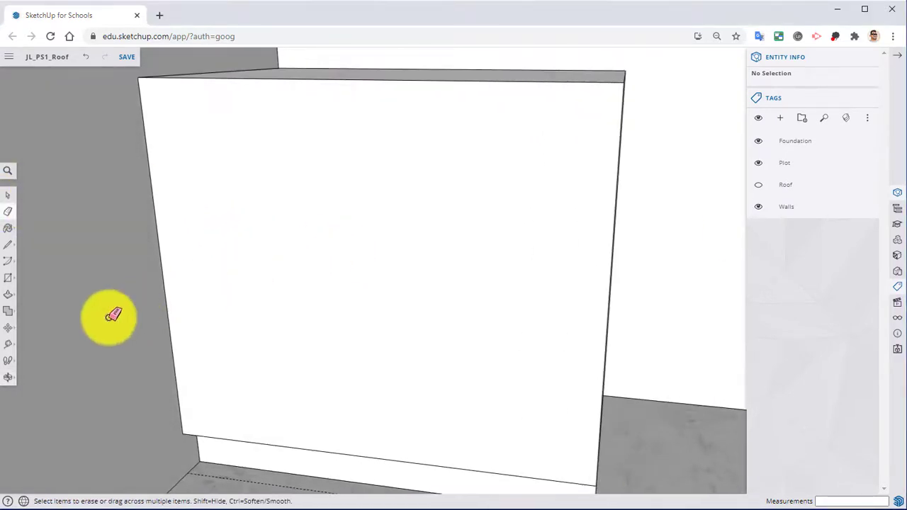
# Offset the outline of the cabinet's front face inward by 0.5 inches
pyautogui.click(7, 332)
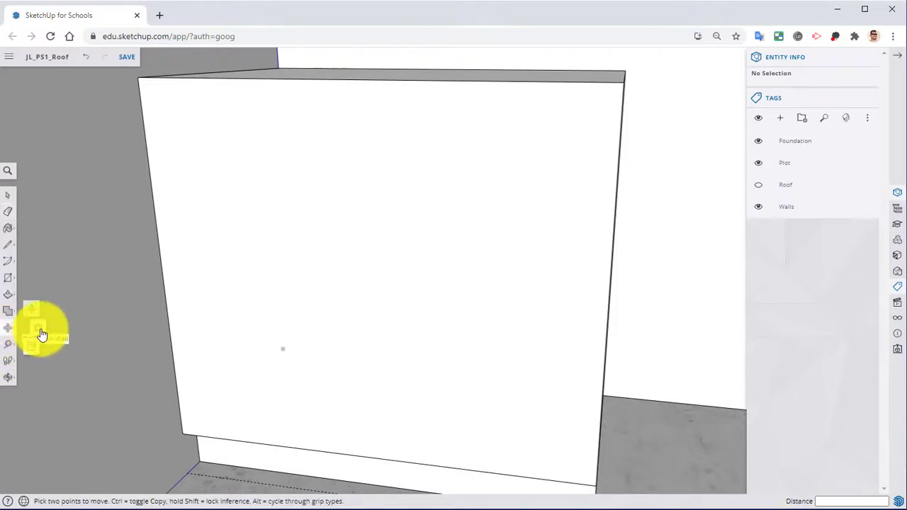
pyautogui.click(8, 346)
pyautogui.click(8, 295)
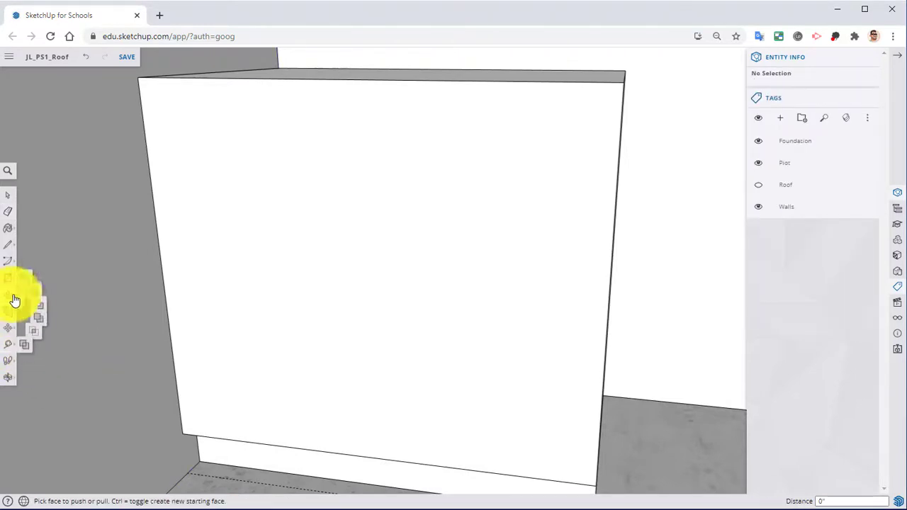
pyautogui.click(32, 323)
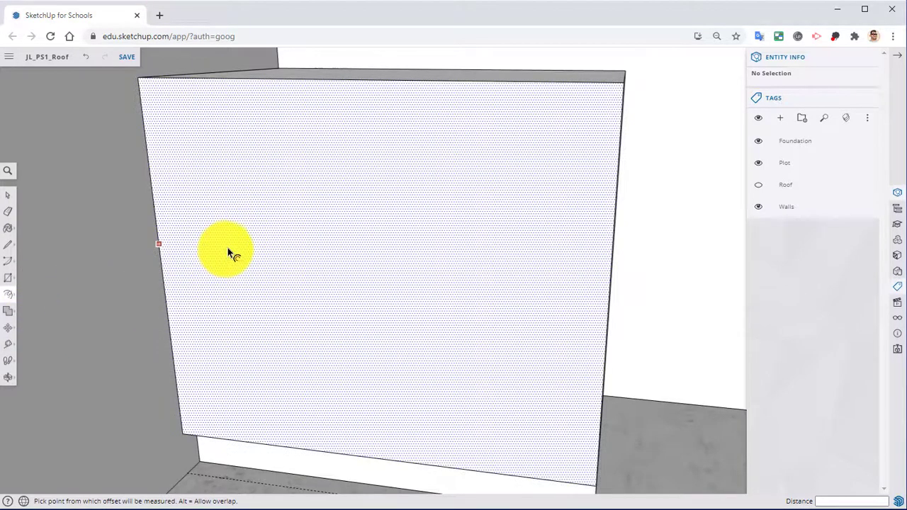
pyautogui.click(236, 239)
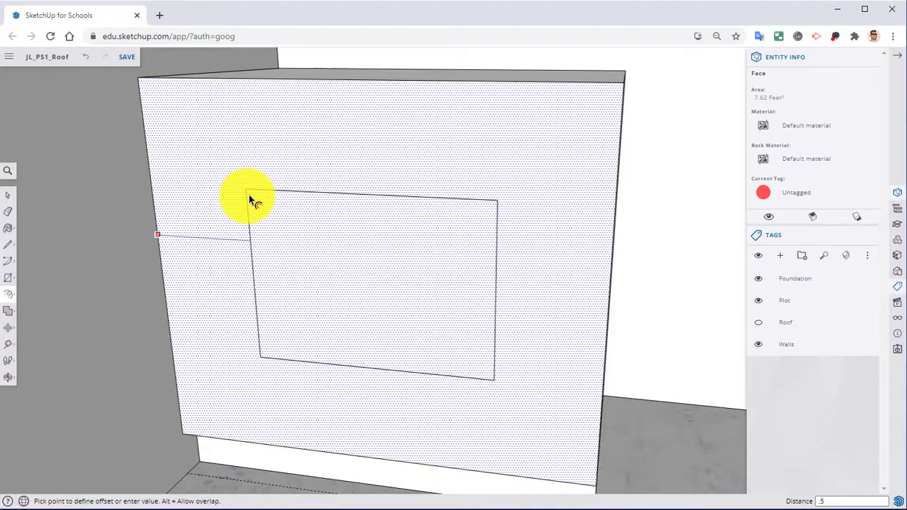
pyautogui.write('.5')
pyautogui.press('Return')
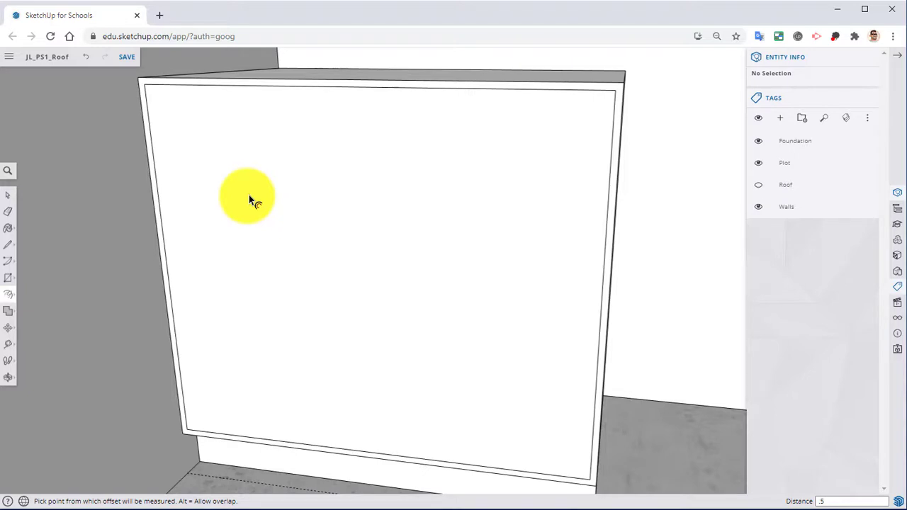
# Draw short vertical lines from both bottom corners of the inset outline down to the front face's bottom edge
pyautogui.moveTo(354, 283); pyautogui.dragTo(340, 178, button='middle')
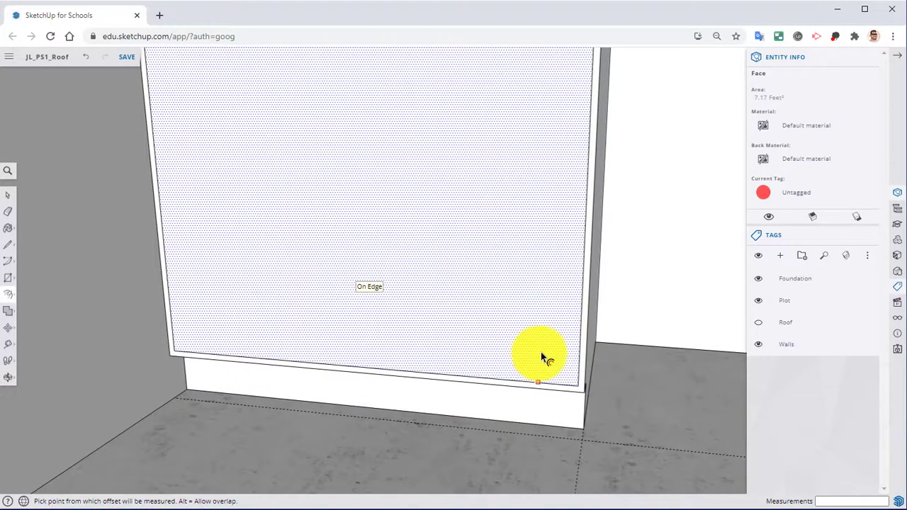
pyautogui.moveTo(543, 360); pyautogui.dragTo(543, 342, button='middle')
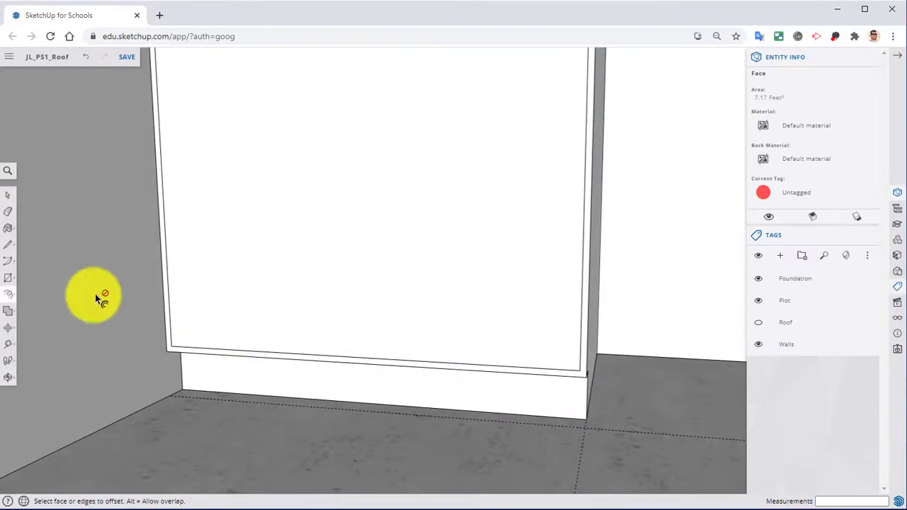
pyautogui.click(7, 244)
pyautogui.scroll(3, 222, 333)
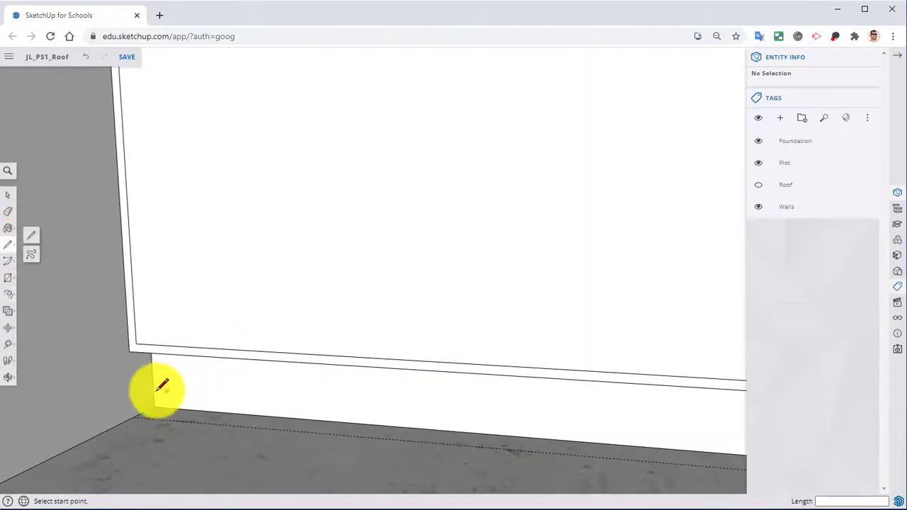
pyautogui.click(145, 346)
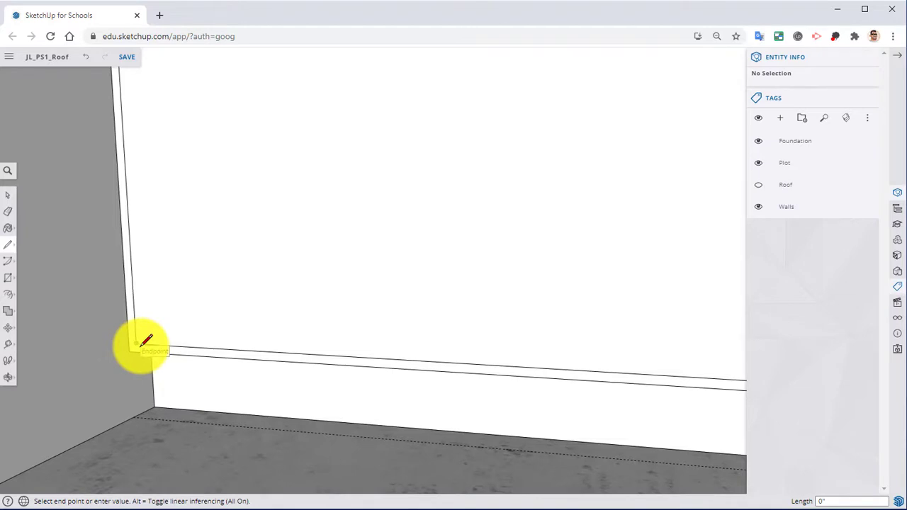
pyautogui.click(136, 353)
pyautogui.keyDown('shift'); pyautogui.moveTo(384, 374); pyautogui.dragTo(225, 335, button='middle'); pyautogui.keyUp('shift')
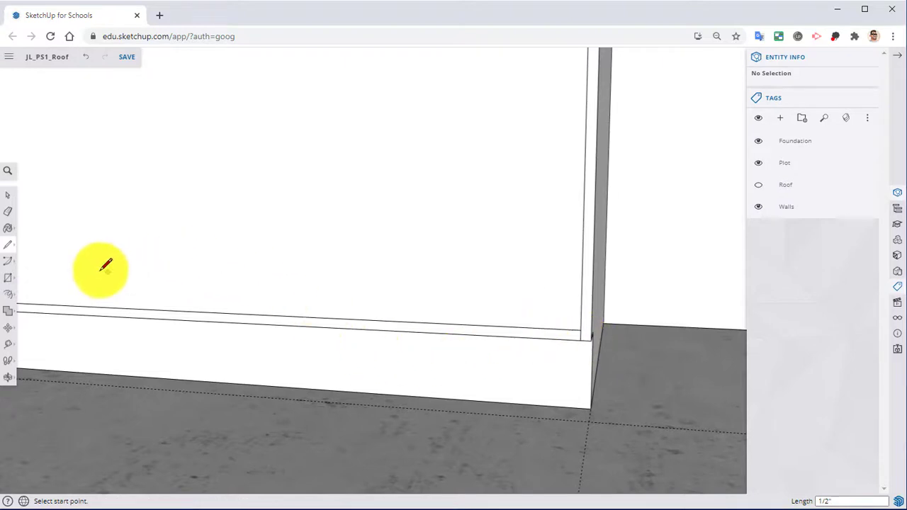
# Erase the inset outline's bottom edge between the two short vertical lines on the cabinet front
pyautogui.click(7, 212)
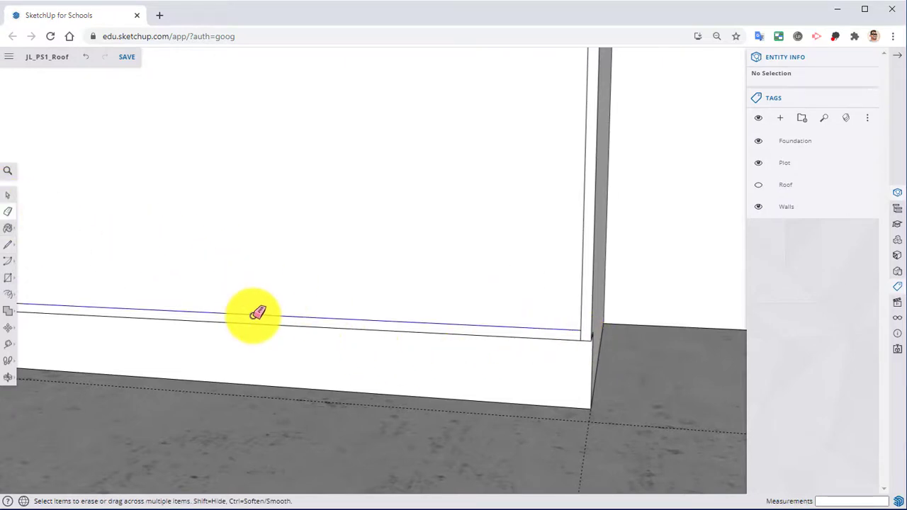
pyautogui.click(273, 317)
pyautogui.press('o')
pyautogui.moveTo(289, 317); pyautogui.dragTo(282, 307)
pyautogui.press('e')
# Place a horizontal guide 5 inches below the inset outline's top edge on the cabinet front
pyautogui.moveTo(434, 99)
pyautogui.mouseDown(button='middle')
pyautogui.moveTo(523, 217)
pyautogui.moveTo(518, 208)
pyautogui.moveTo(526, 298)
pyautogui.moveTo(507, 291)
pyautogui.moveTo(494, 304)
pyautogui.moveTo(531, 319)
pyautogui.mouseUp(button='middle')
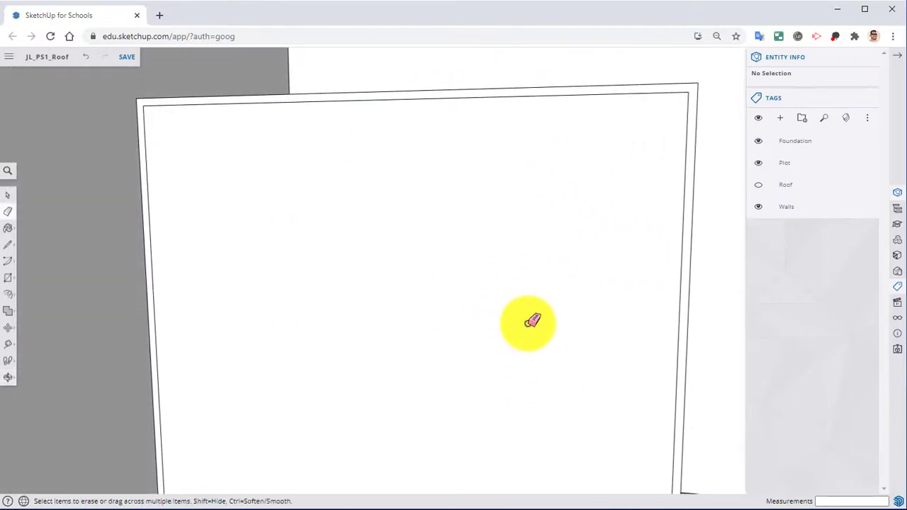
pyautogui.click(8, 345)
pyautogui.click(295, 100)
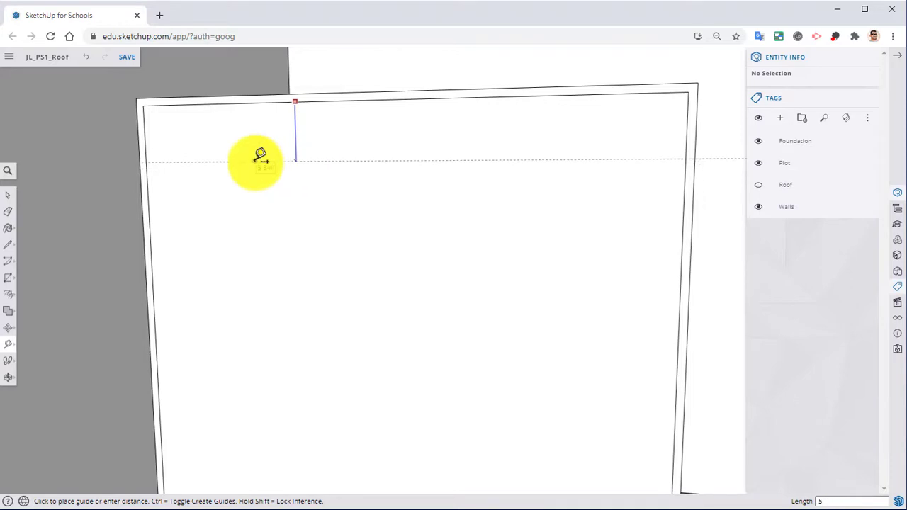
pyautogui.press('Return')
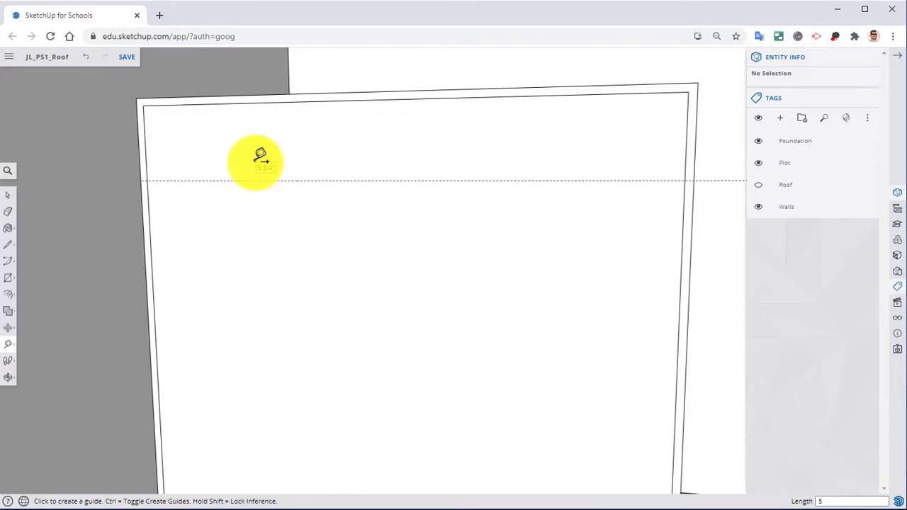
# Place a second horizontal guide 0.5 inches below the first one on the cabinet front
pyautogui.click(310, 180)
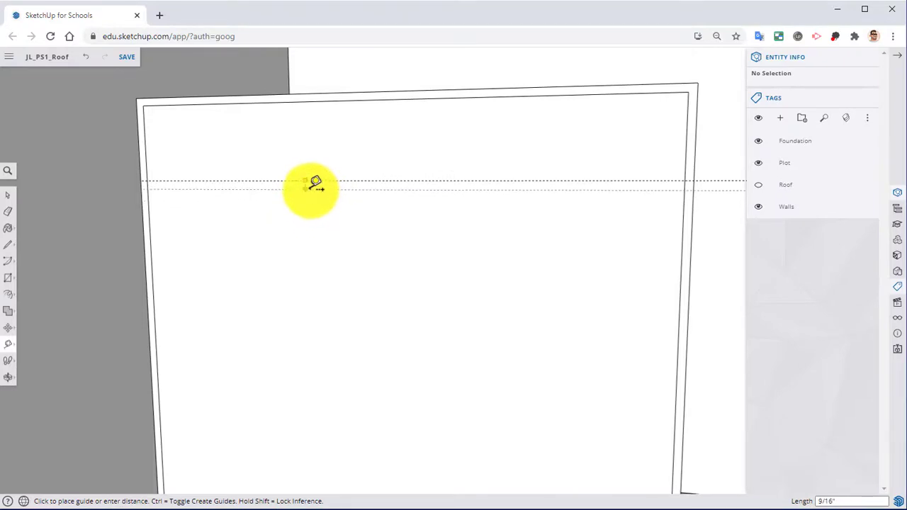
pyautogui.write('.5')
pyautogui.press('Return')
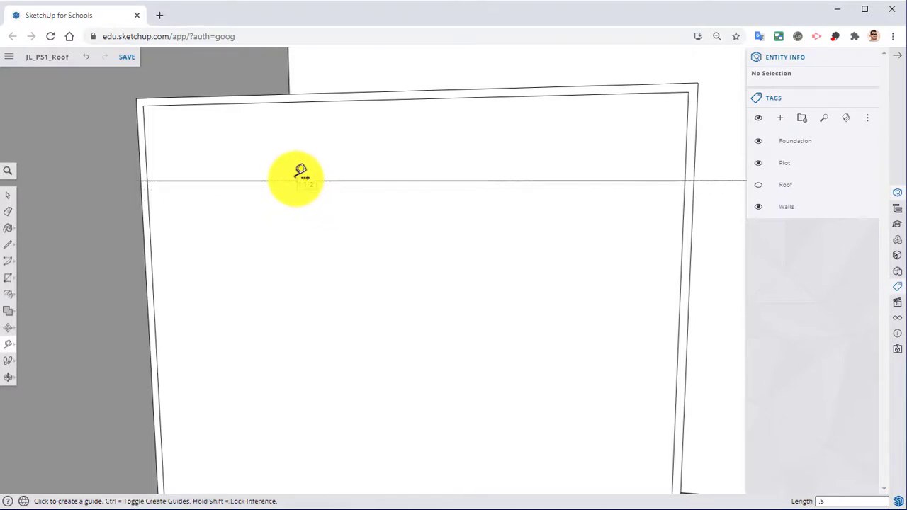
pyautogui.click(369, 180)
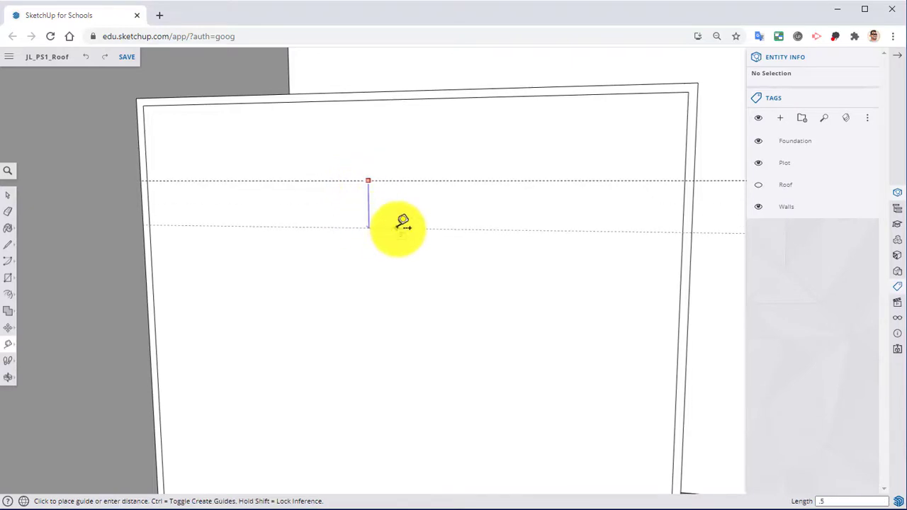
pyautogui.write('.5')
pyautogui.press('Return')
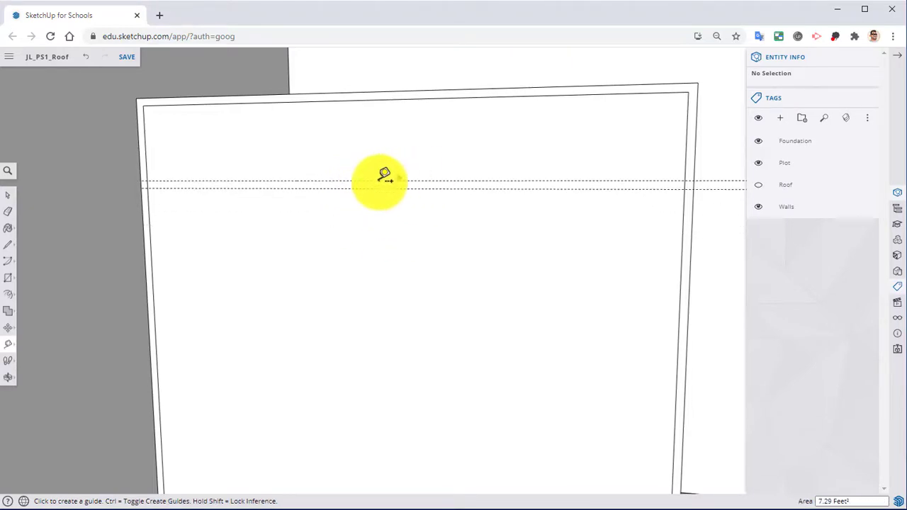
# Place a vertical guide through the midpoint of the cabinet front's bottom edge to divide it into two doors
pyautogui.scroll(-2, 409, 190)
pyautogui.keyDown('shift'); pyautogui.moveTo(408, 190); pyautogui.dragTo(411, 134, button='middle'); pyautogui.keyUp('shift')
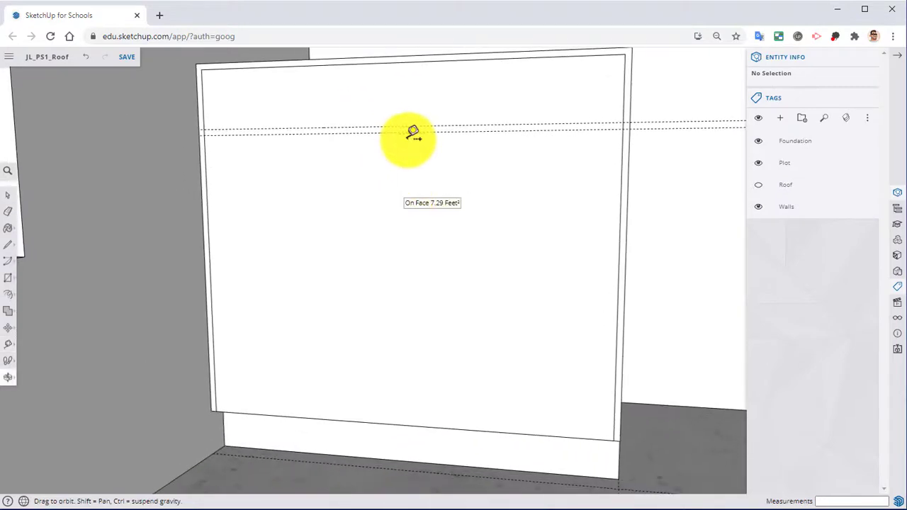
pyautogui.click(210, 257)
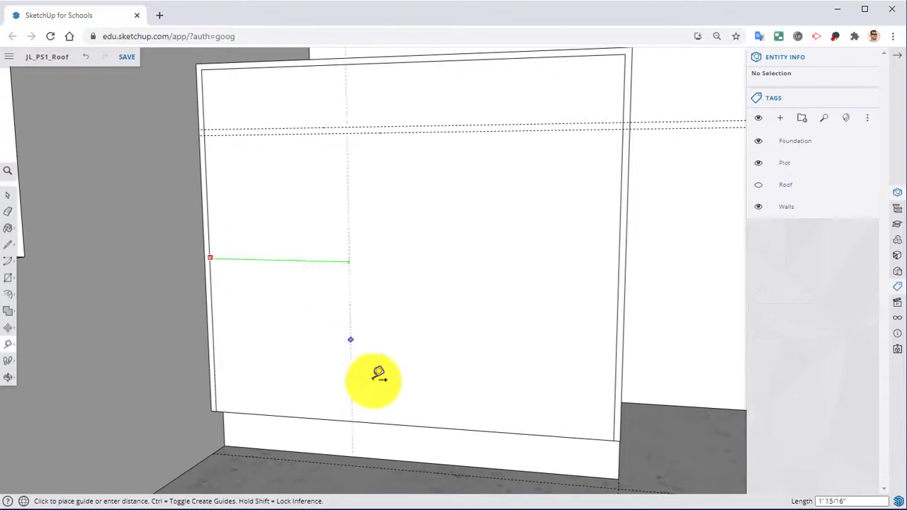
pyautogui.click(409, 417)
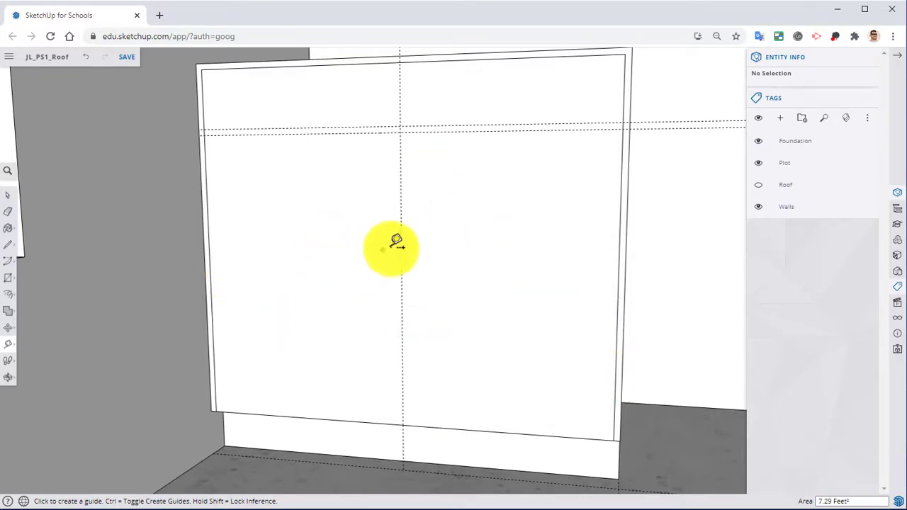
# Draw two door rectangles below the lower guide, split at the vertical guide, and a full-width 5-inch-high drawer rectangle above the upper guide
pyautogui.click(8, 278)
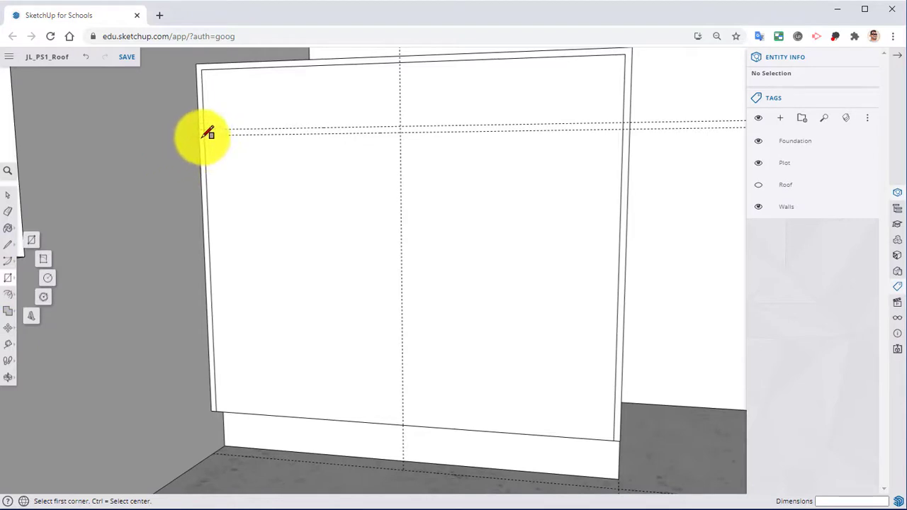
pyautogui.click(209, 134)
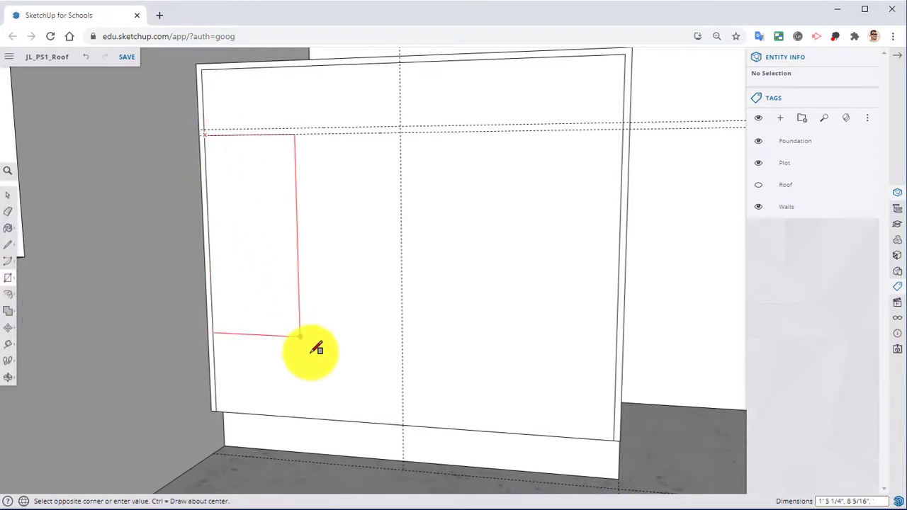
pyautogui.click(403, 425)
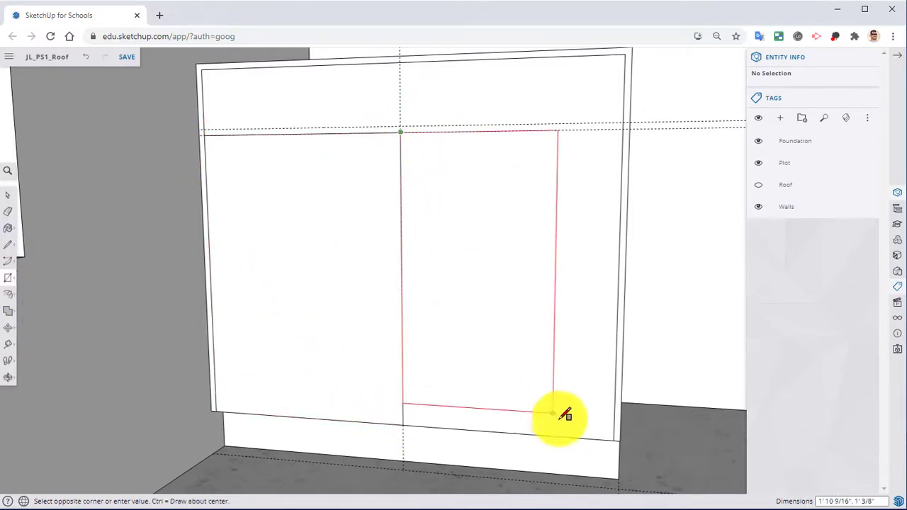
pyautogui.click(614, 438)
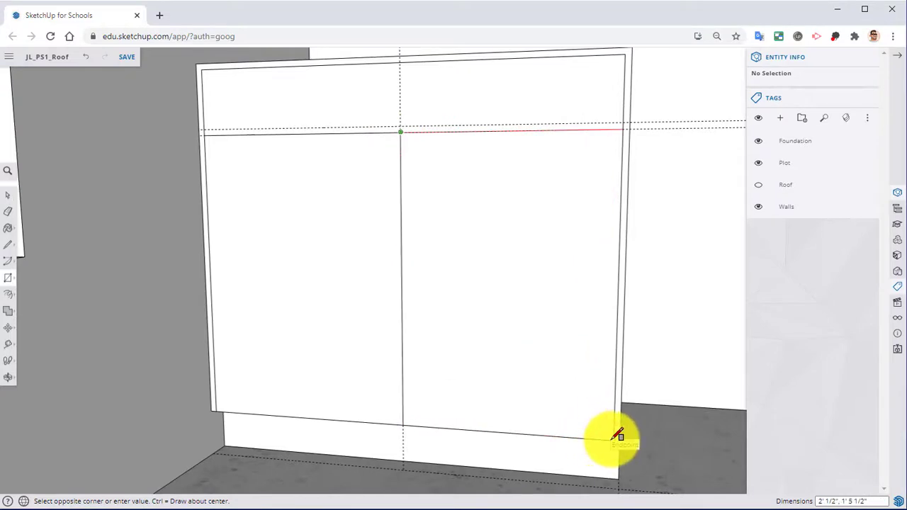
pyautogui.click(202, 69)
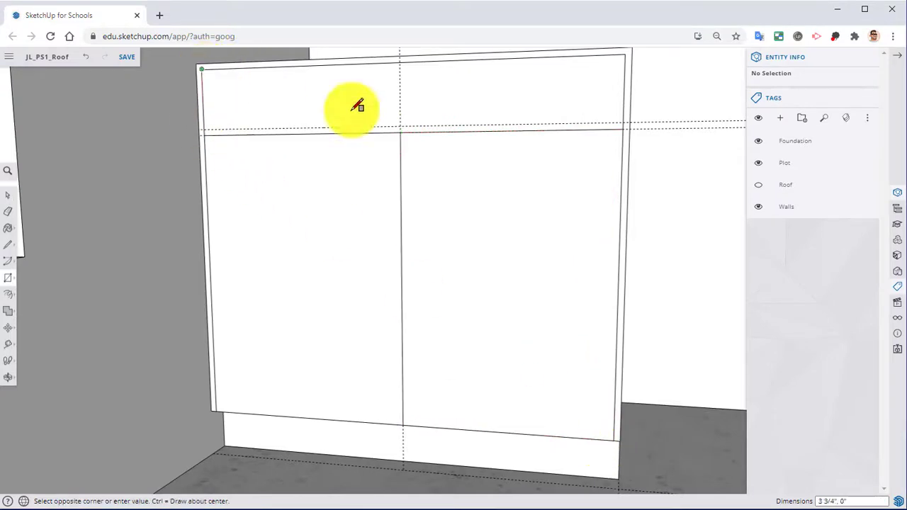
pyautogui.click(626, 124)
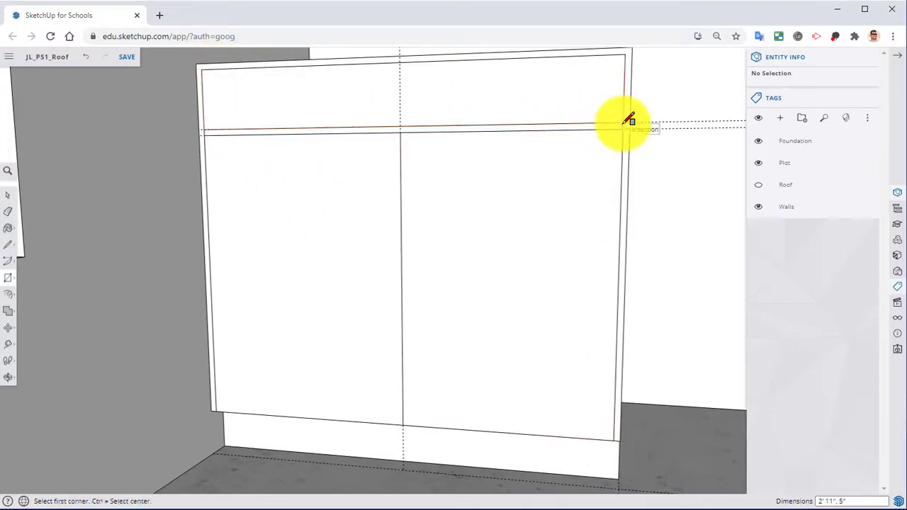
# Erase the vertical guide and both horizontal guides from the cabinet front
pyautogui.click(9, 211)
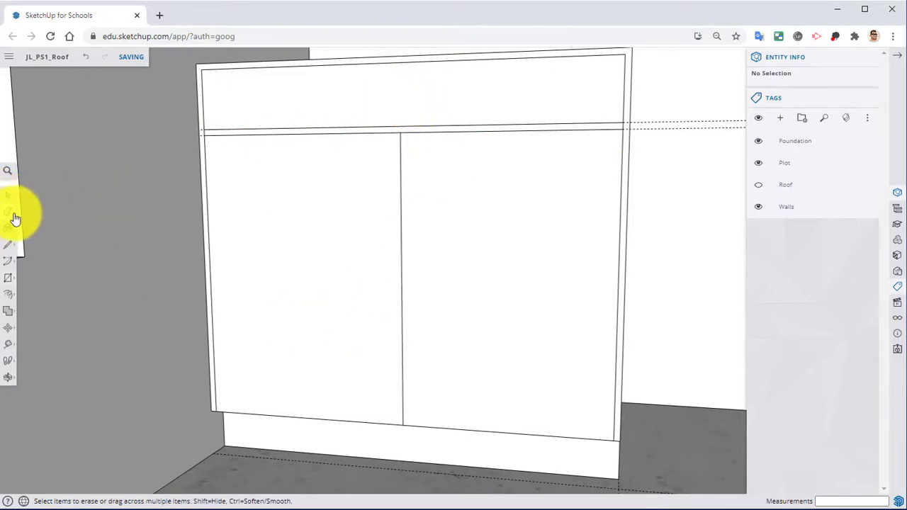
pyautogui.click(400, 106)
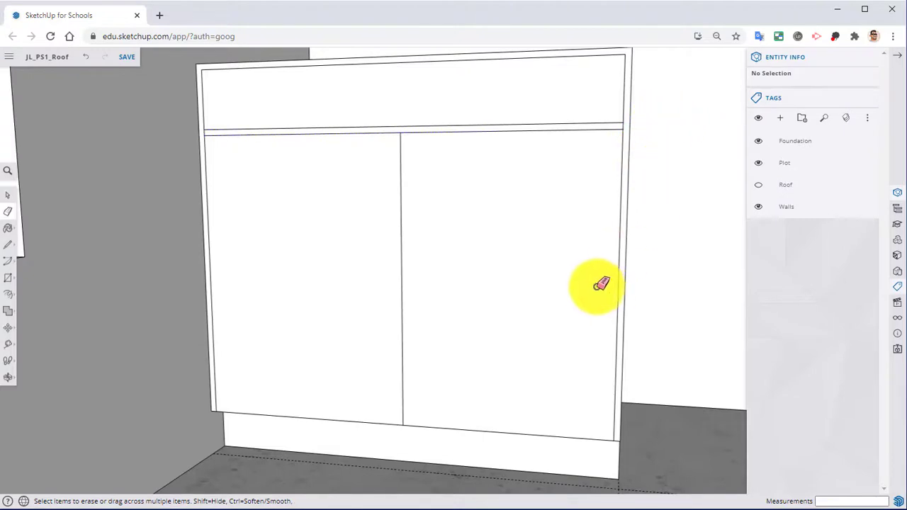
# Pull the drawer front and both door faces out 1/2 inch from the cabinet frame with Push/Pull
pyautogui.moveTo(602, 286); pyautogui.dragTo(571, 206, button='middle')
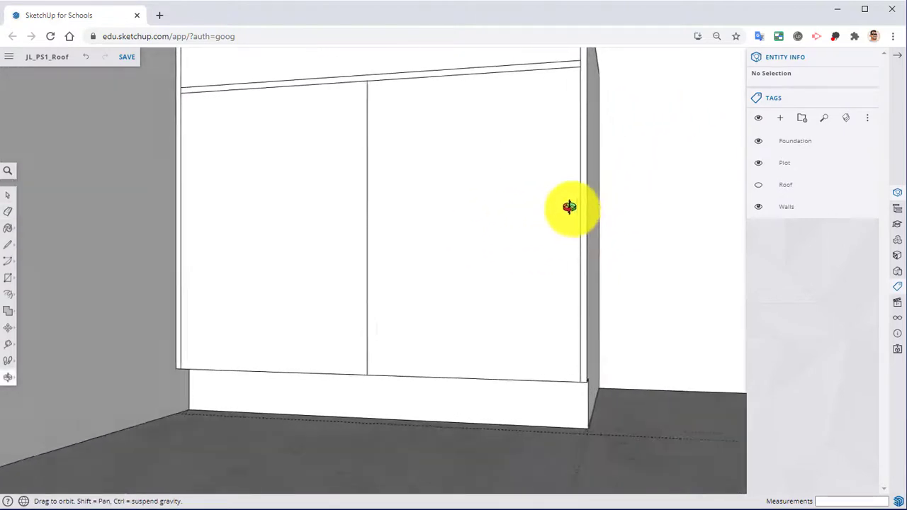
pyautogui.moveTo(547, 324)
pyautogui.mouseDown(button='middle')
pyautogui.moveTo(464, 298)
pyautogui.moveTo(574, 358)
pyautogui.moveTo(328, 286)
pyautogui.mouseUp(button='middle')
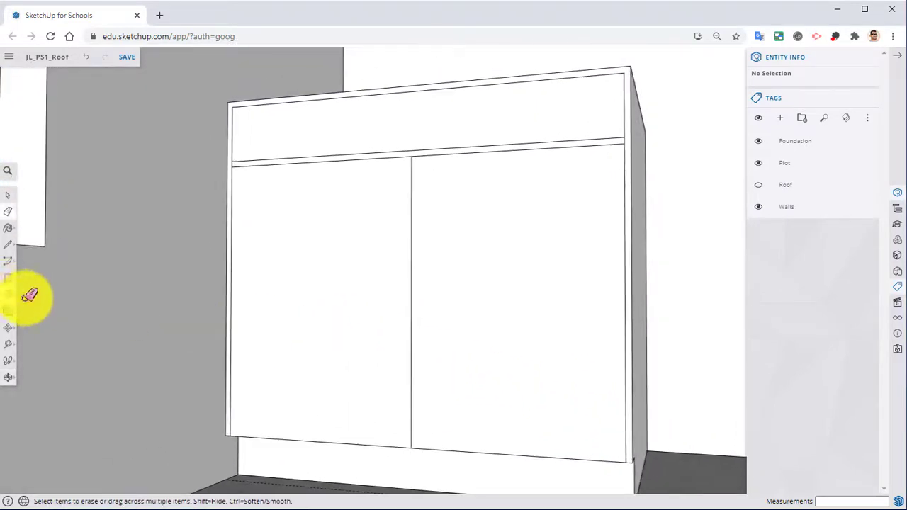
pyautogui.click(7, 311)
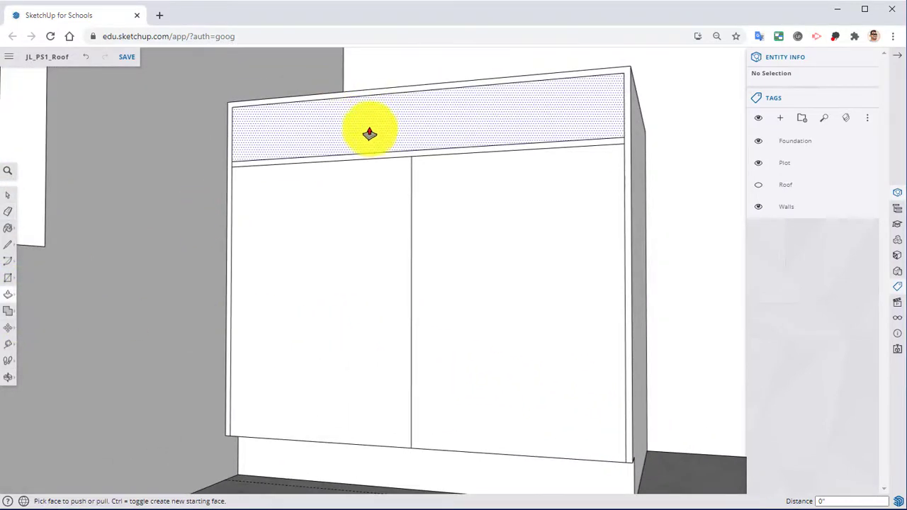
pyautogui.moveTo(366, 132); pyautogui.dragTo(348, 130)
pyautogui.moveTo(418, 186); pyautogui.dragTo(404, 228, button='middle')
pyautogui.moveTo(345, 176); pyautogui.dragTo(362, 127)
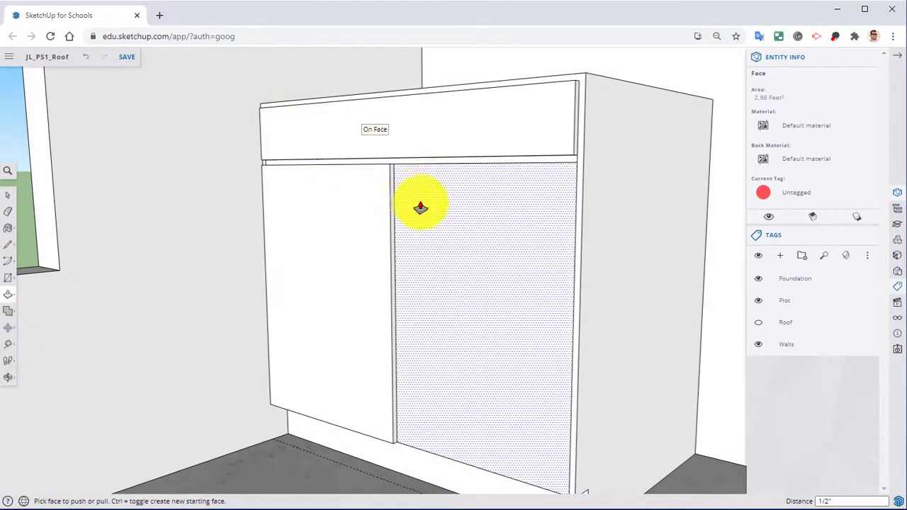
pyautogui.moveTo(419, 206); pyautogui.dragTo(439, 101)
# Place a guide on the cabinet's underside, parallel to the door line and just behind the frame's front face
pyautogui.scroll(1, 441, 194)
pyautogui.moveTo(447, 198); pyautogui.dragTo(417, 120, button='middle')
pyautogui.scroll(-1, 417, 121)
pyautogui.moveTo(477, 369); pyautogui.dragTo(471, 305, button='middle')
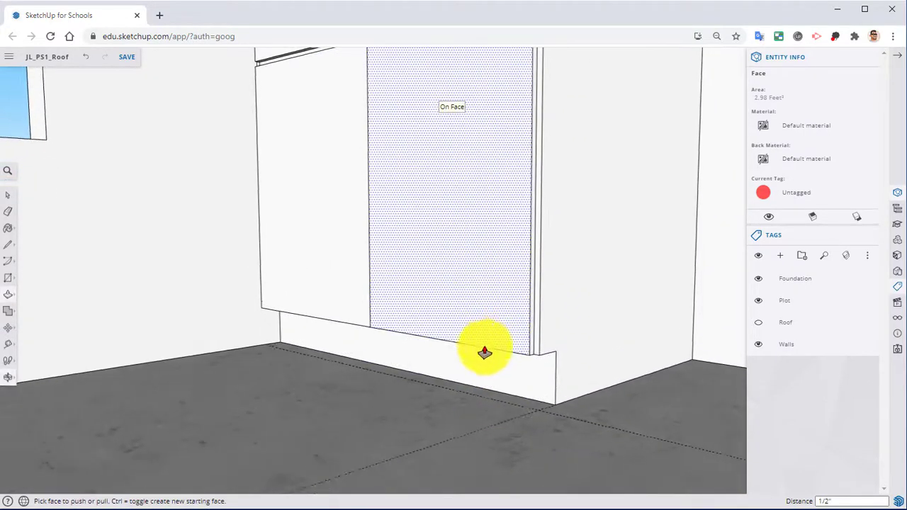
pyautogui.scroll(2, 484, 348)
pyautogui.moveTo(474, 377); pyautogui.dragTo(422, 306, button='middle')
pyautogui.scroll(1, 459, 310)
pyautogui.scroll(2, 461, 314)
pyautogui.scroll(-1, 440, 330)
pyautogui.press('p')
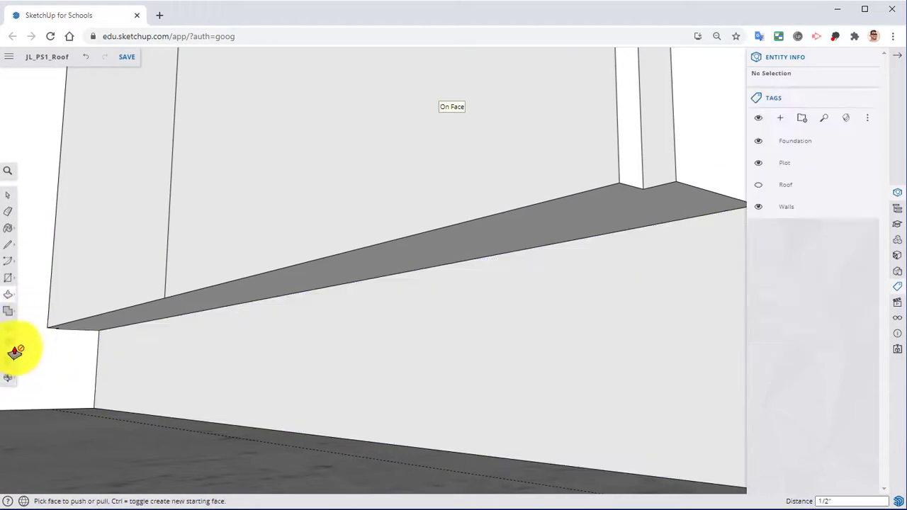
pyautogui.click(8, 347)
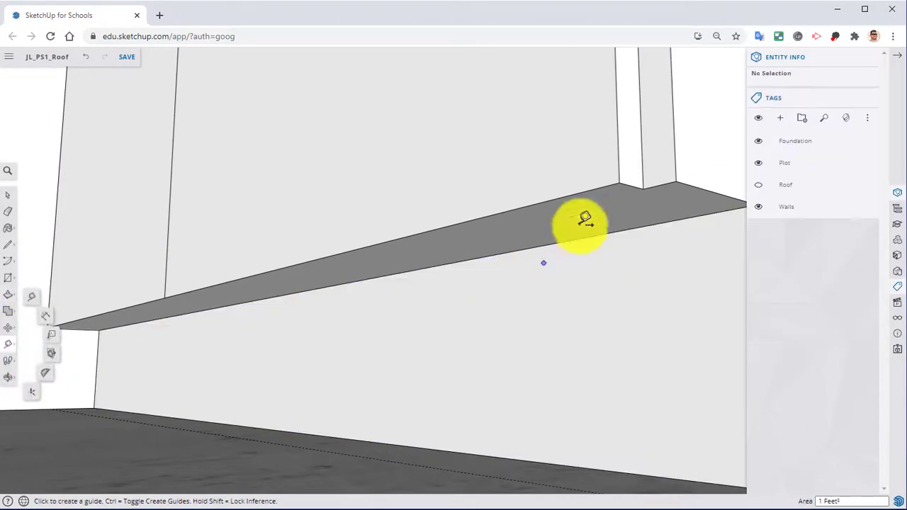
pyautogui.click(669, 183)
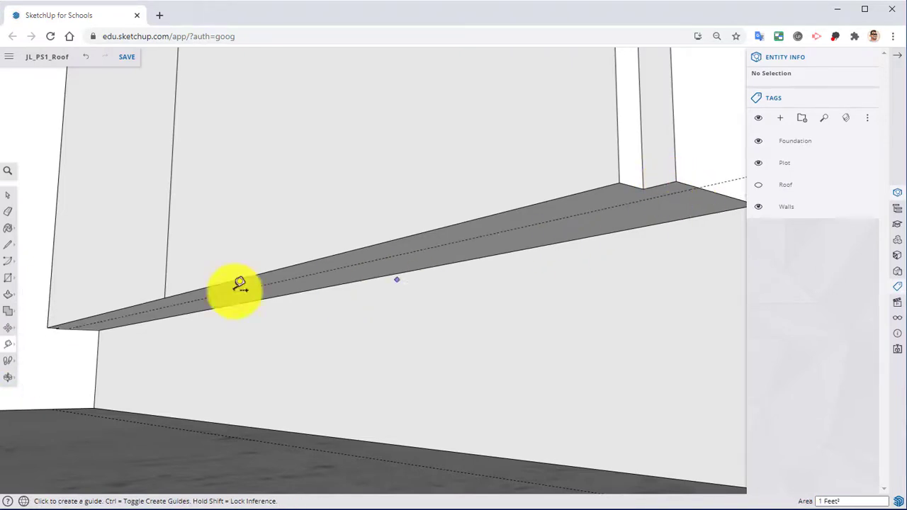
# Draw a 2' 11" line across the cabinet's underside along the back of the doors, between the inner corners of the frame
pyautogui.click(6, 246)
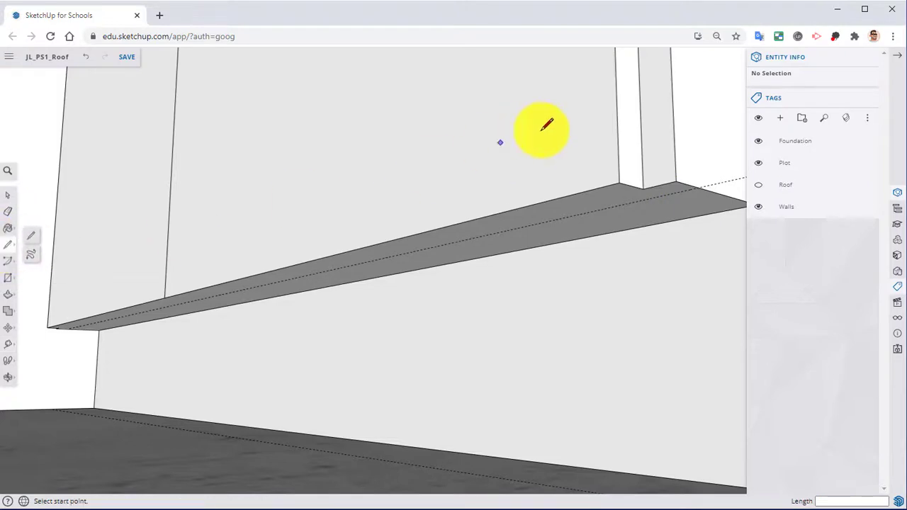
pyautogui.click(648, 185)
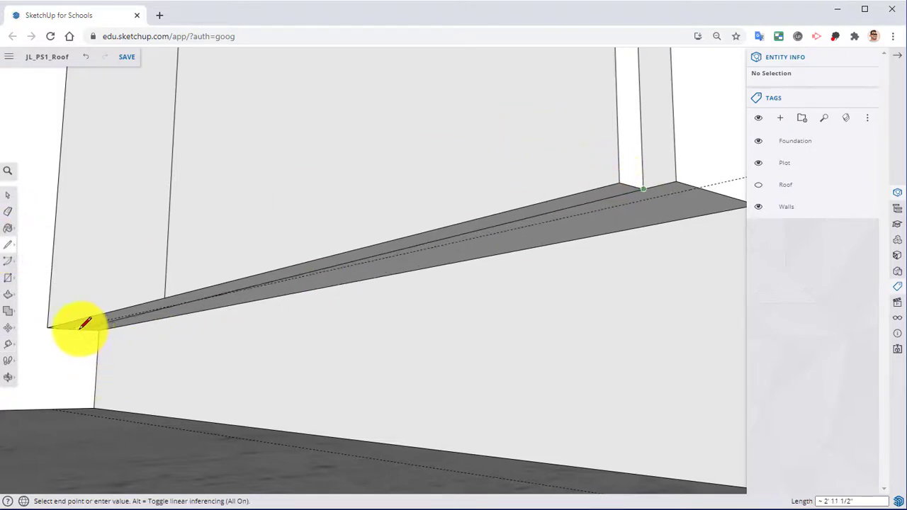
pyautogui.scroll(3, 71, 328)
pyautogui.moveTo(68, 328); pyautogui.dragTo(81, 283, button='middle')
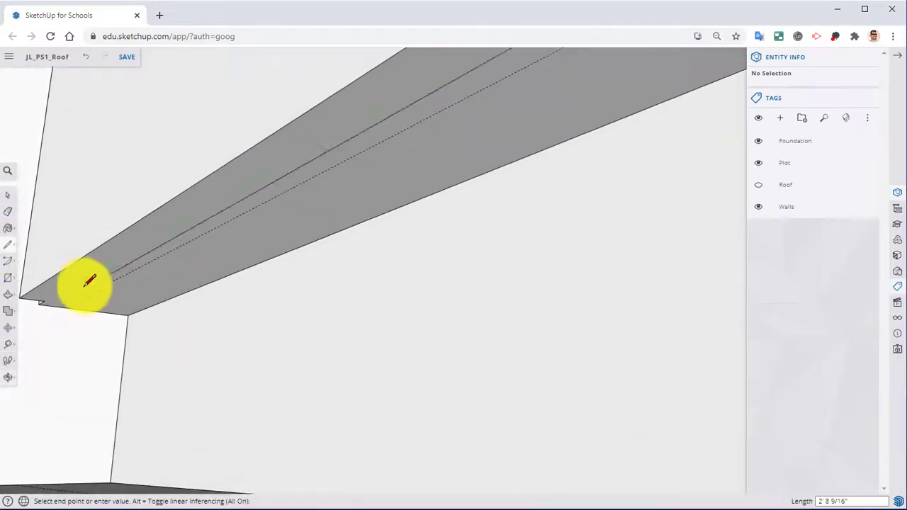
pyautogui.click(44, 299)
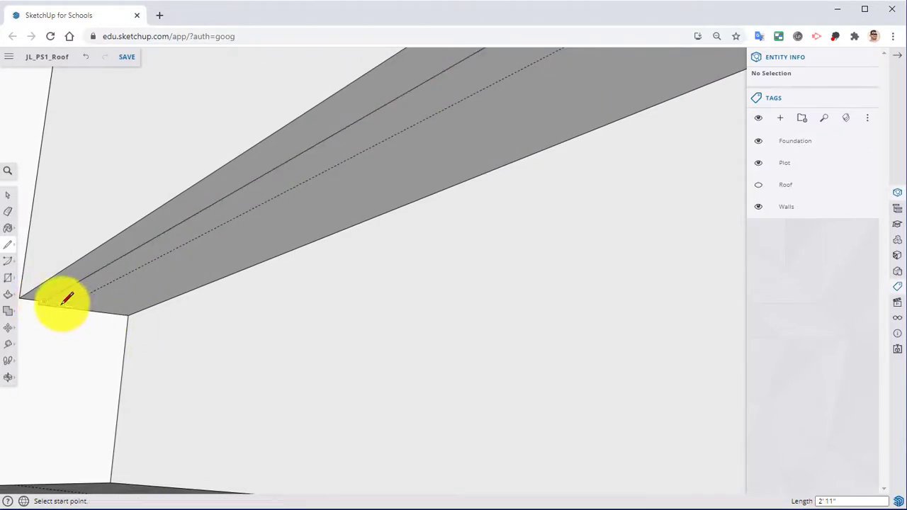
# Draw a 3' line along the guide on the underside, across the full width of the cabinet
pyautogui.keyDown('shift'); pyautogui.moveTo(278, 223); pyautogui.dragTo(135, 361, button='middle'); pyautogui.keyUp('shift')
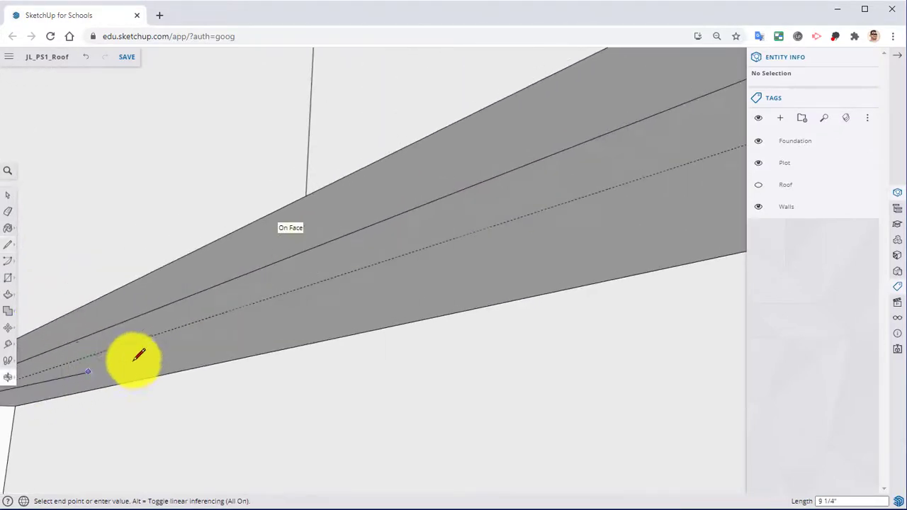
pyautogui.scroll(-2, 135, 360)
pyautogui.keyDown('shift'); pyautogui.moveTo(348, 269); pyautogui.dragTo(133, 302, button='middle'); pyautogui.keyUp('shift')
pyautogui.scroll(-2, 266, 266)
pyautogui.keyDown('shift'); pyautogui.moveTo(368, 211); pyautogui.dragTo(237, 320, button='middle'); pyautogui.keyUp('shift')
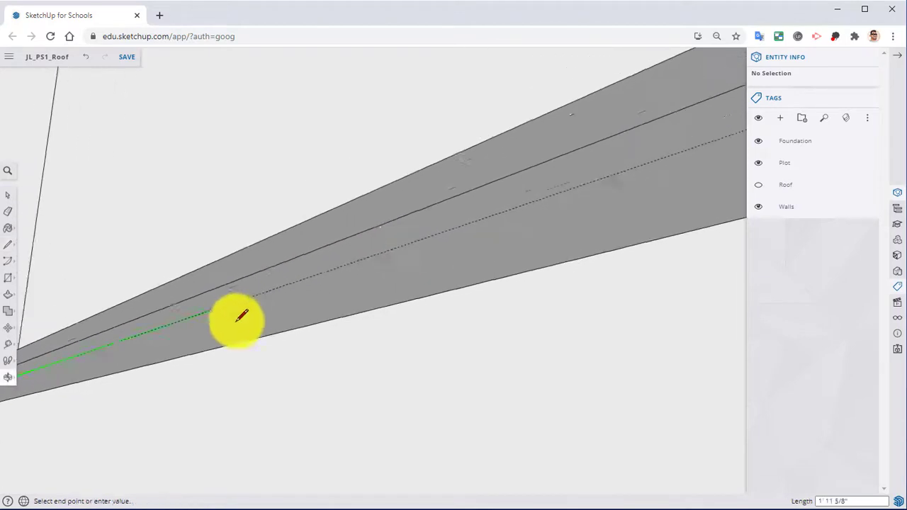
pyautogui.scroll(-2, 237, 320)
pyautogui.keyDown('shift'); pyautogui.moveTo(475, 204); pyautogui.dragTo(144, 361, button='middle'); pyautogui.keyUp('shift')
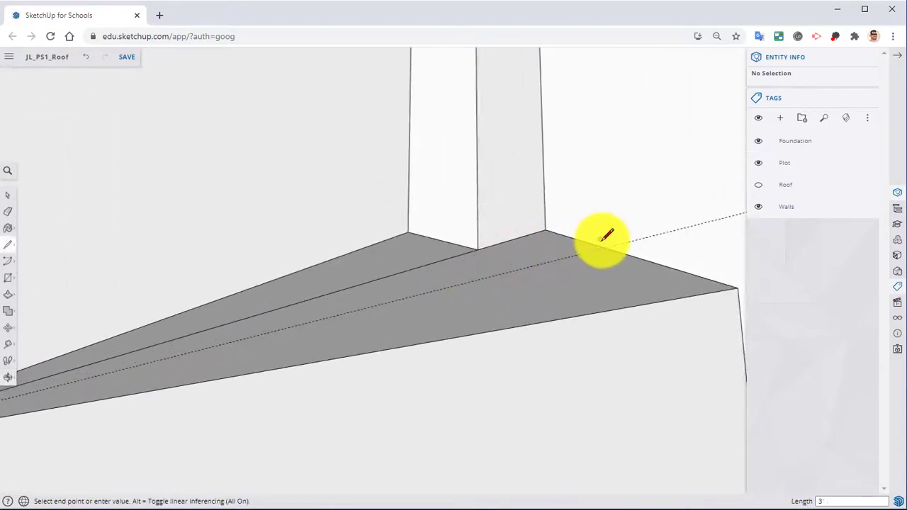
pyautogui.click(604, 249)
pyautogui.scroll(-1, 469, 281)
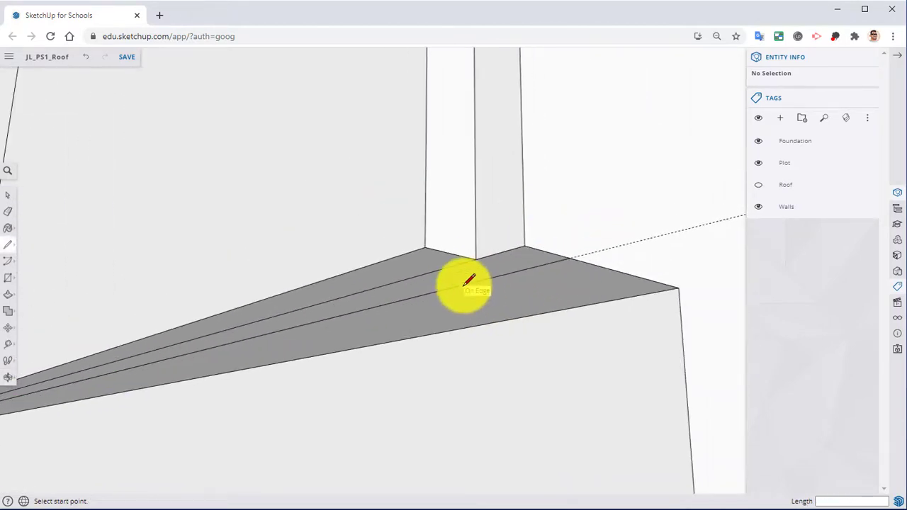
# Extrude the narrow strip between the two underside lines 1/4 inch downward to form the bottom frame rail
pyautogui.click(6, 310)
pyautogui.click(468, 284)
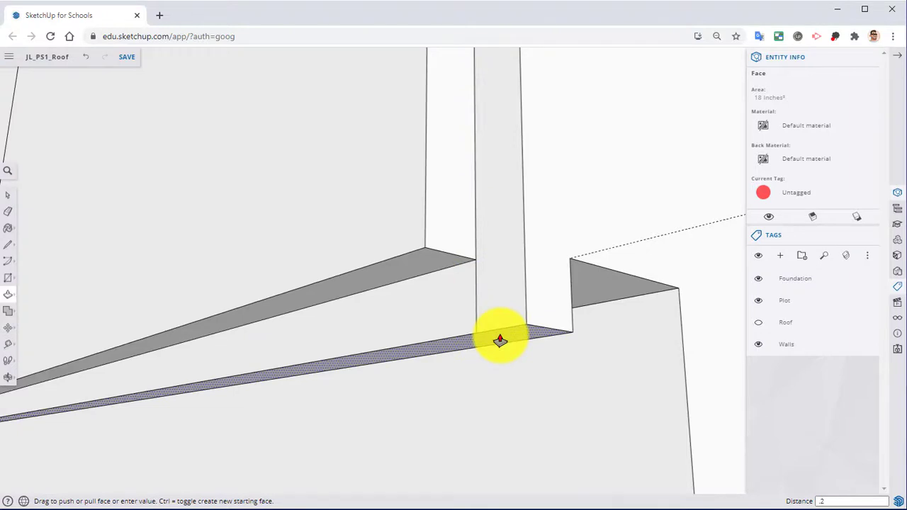
pyautogui.click(499, 341)
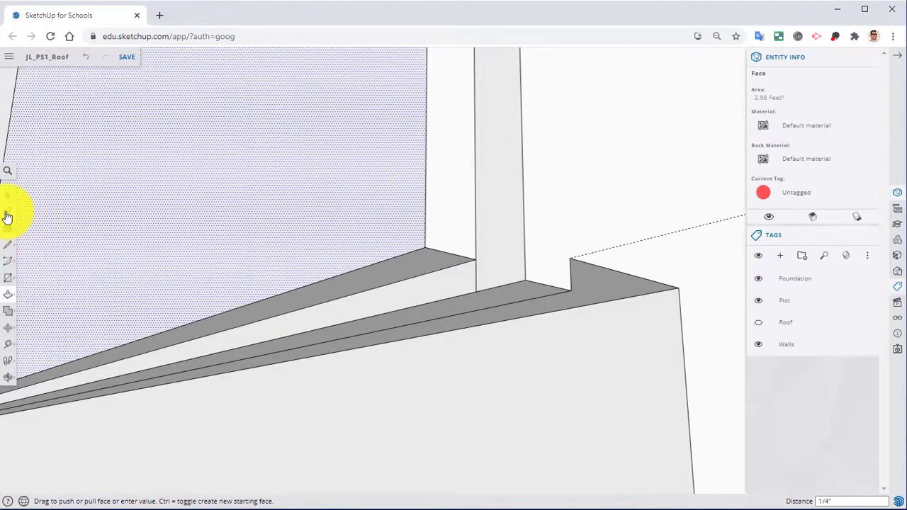
# Erase the leftover underside guide and the short stray edges where the bottom rail meets the side frame
pyautogui.click(7, 212)
pyautogui.click(488, 270)
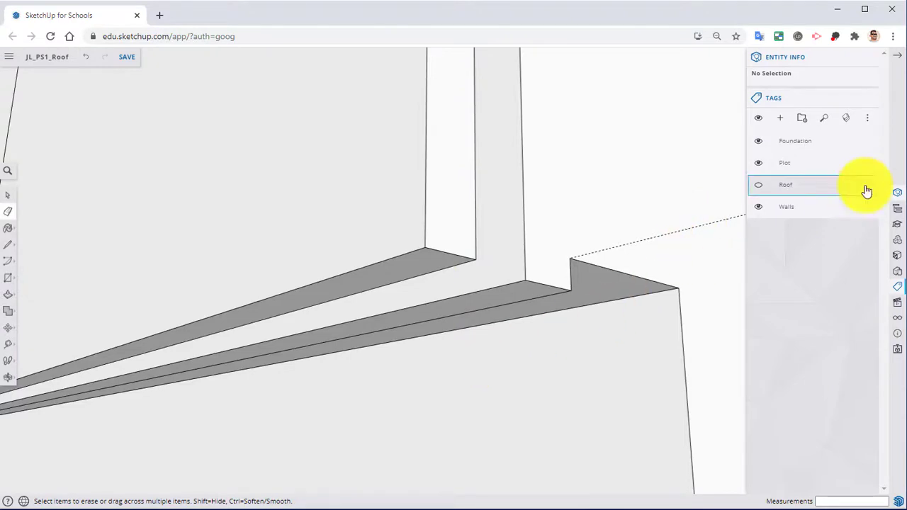
pyautogui.click(688, 227)
pyautogui.moveTo(516, 331)
pyautogui.mouseDown(button='middle')
pyautogui.moveTo(640, 307)
pyautogui.moveTo(350, 324)
pyautogui.moveTo(454, 304)
pyautogui.moveTo(373, 185)
pyautogui.moveTo(345, 381)
pyautogui.moveTo(371, 383)
pyautogui.moveTo(308, 332)
pyautogui.moveTo(601, 353)
pyautogui.moveTo(645, 334)
pyautogui.mouseUp(button='middle')
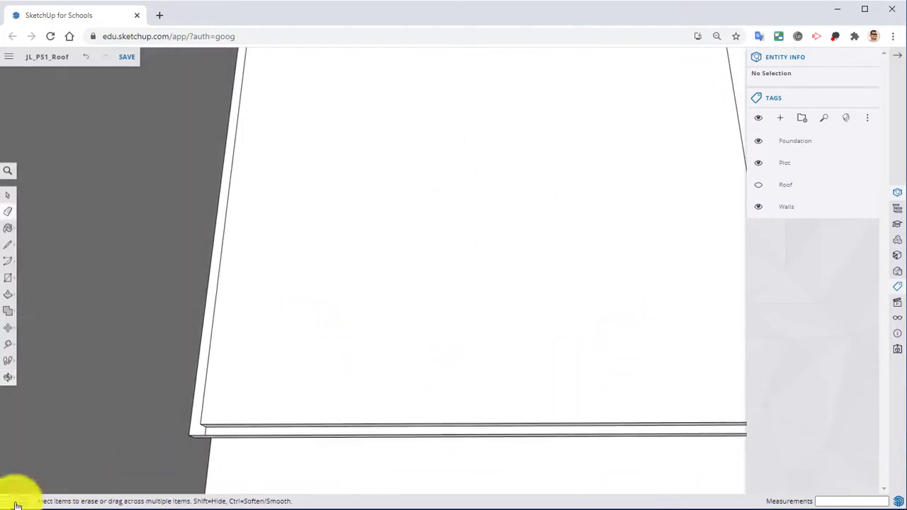
pyautogui.scroll(4, 275, 411)
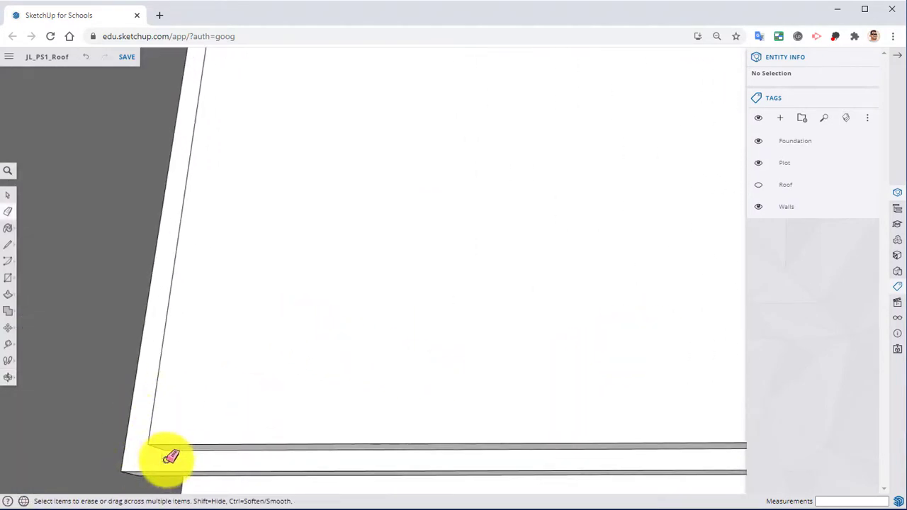
pyautogui.scroll(-2, 226, 300)
pyautogui.scroll(2, 401, 195)
# Examine the drawer, door and frame edges across the whole cabinet front
pyautogui.moveTo(439, 260)
pyautogui.mouseDown(button='middle')
pyautogui.moveTo(298, 450)
pyautogui.moveTo(448, 413)
pyautogui.moveTo(441, 246)
pyautogui.moveTo(419, 193)
pyautogui.moveTo(361, 202)
pyautogui.mouseUp(button='middle')
pyautogui.scroll(-1, 441, 246)
pyautogui.scroll(4, 638, 228)
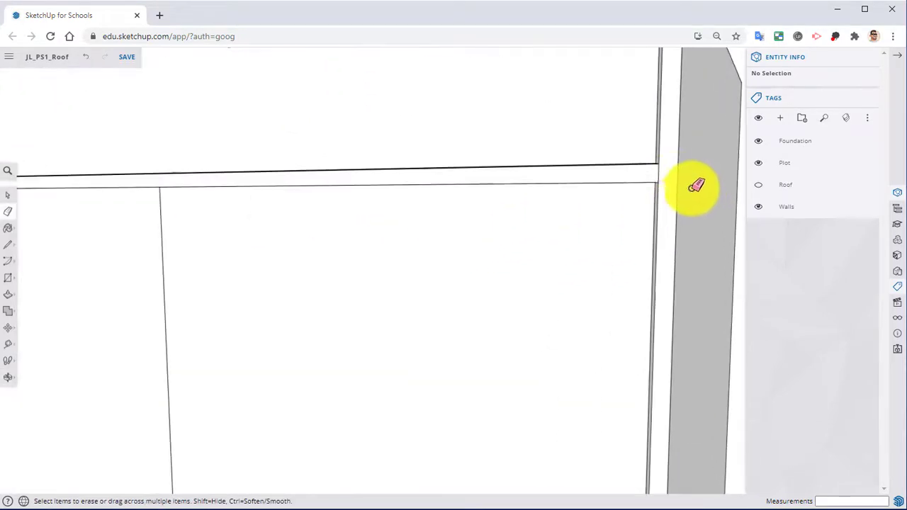
pyautogui.scroll(-3, 425, 212)
pyautogui.moveTo(426, 213)
pyautogui.mouseDown(button='middle')
pyautogui.moveTo(536, 239)
pyautogui.moveTo(371, 253)
pyautogui.moveTo(317, 270)
pyautogui.moveTo(158, 227)
pyautogui.moveTo(168, 214)
pyautogui.moveTo(403, 168)
pyautogui.moveTo(255, 176)
pyautogui.moveTo(166, 162)
pyautogui.moveTo(239, 134)
pyautogui.mouseUp(button='middle')
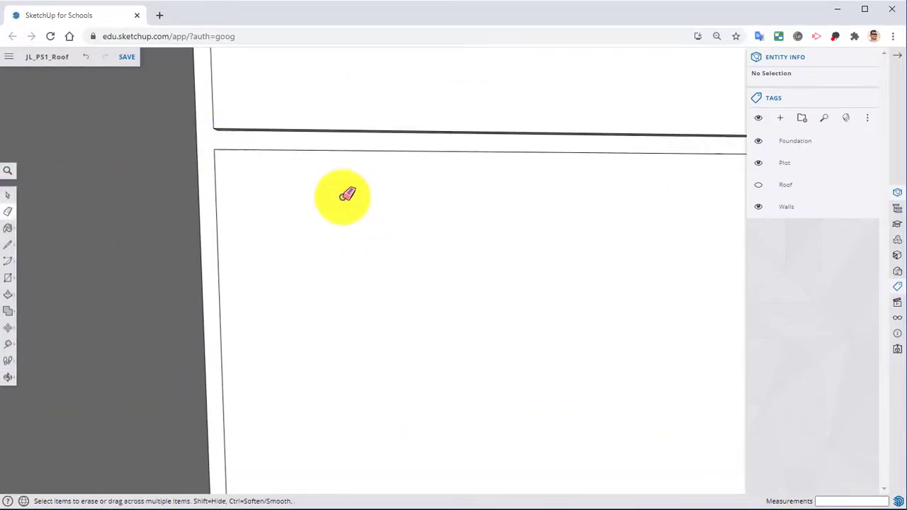
pyautogui.scroll(-3, 347, 196)
pyautogui.keyDown('shift'); pyautogui.moveTo(347, 197); pyautogui.dragTo(159, 315, button='middle'); pyautogui.keyUp('shift')
pyautogui.scroll(-3, 159, 315)
pyautogui.moveTo(423, 273)
pyautogui.mouseDown(button='middle')
pyautogui.moveTo(431, 326)
pyautogui.moveTo(429, 227)
pyautogui.mouseUp(button='middle')
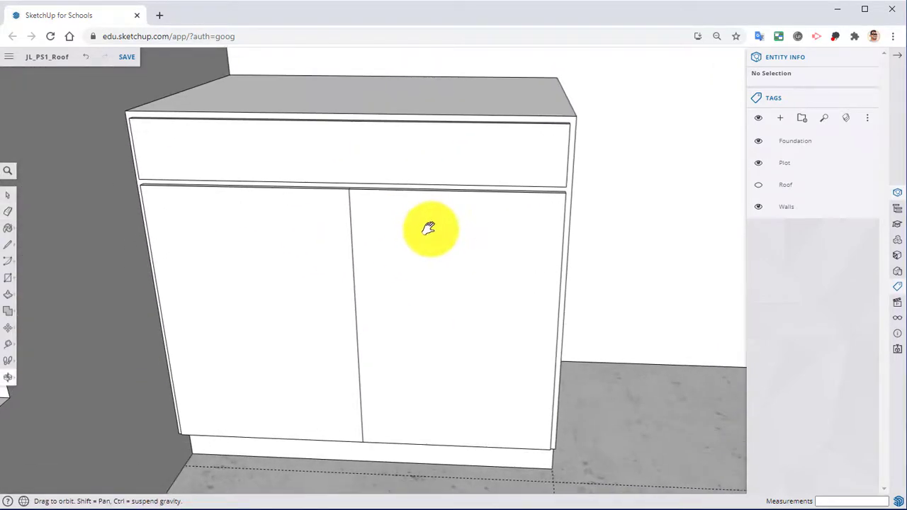
pyautogui.scroll(-3, 401, 211)
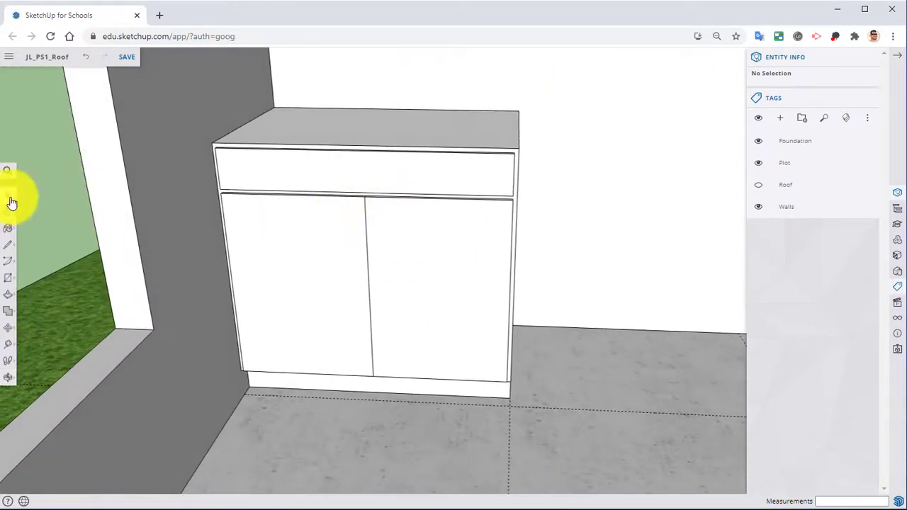
# Select the entire cabinet and make it a component named 36inBaseCab
pyautogui.tripleClick(397, 120)
pyautogui.rightClick(399, 122)
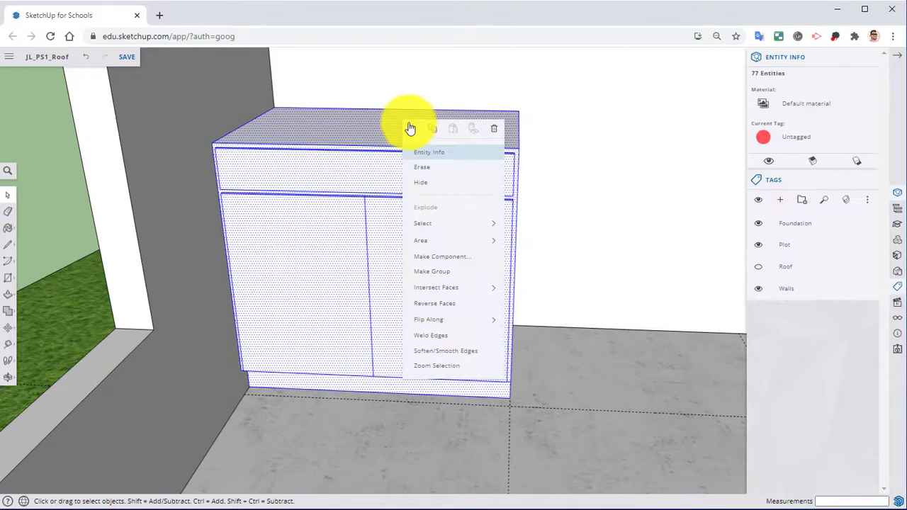
pyautogui.click(440, 260)
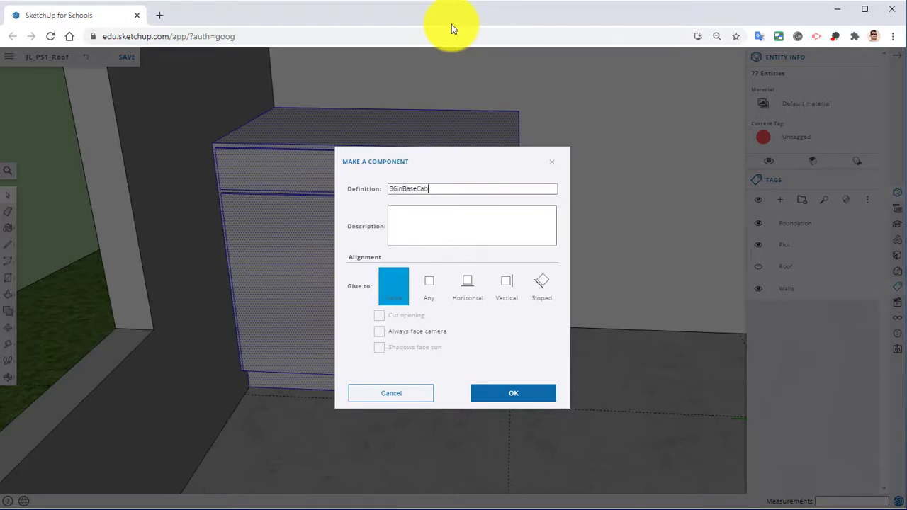
pyautogui.click(528, 394)
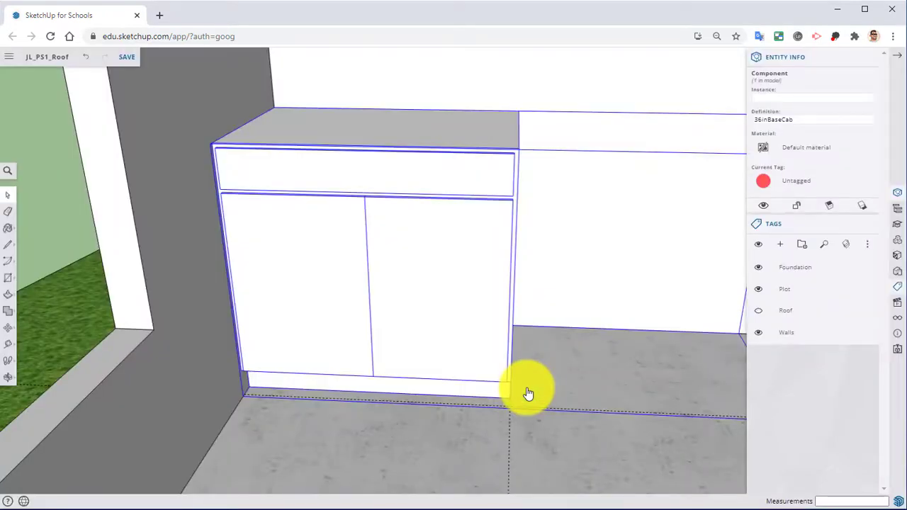
# Copy the 36inBaseCab component 3' along the wall so the copy sits directly beside the first cabinet
pyautogui.scroll(-2, 505, 312)
pyautogui.moveTo(611, 268); pyautogui.dragTo(503, 478, button='middle')
pyautogui.scroll(-5, 373, 341)
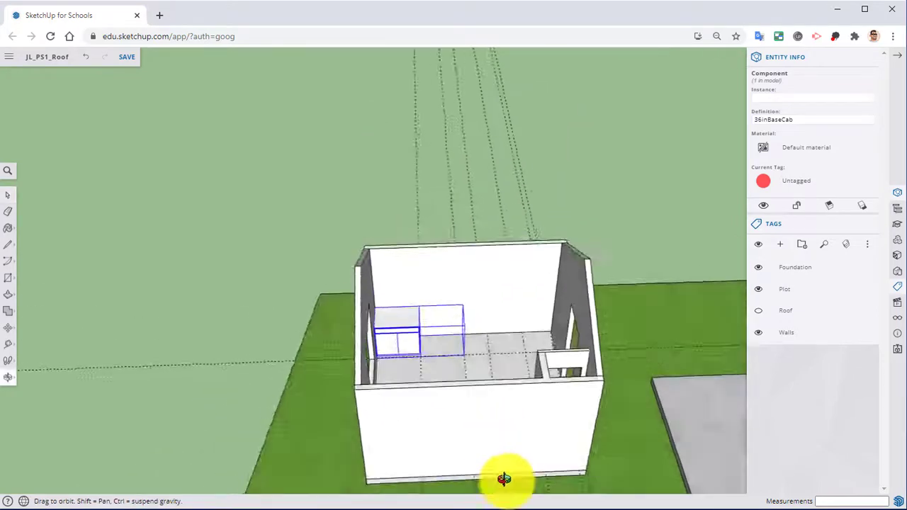
pyautogui.scroll(5, 441, 303)
pyautogui.scroll(5, 442, 303)
pyautogui.moveTo(462, 328); pyautogui.dragTo(432, 261, button='middle')
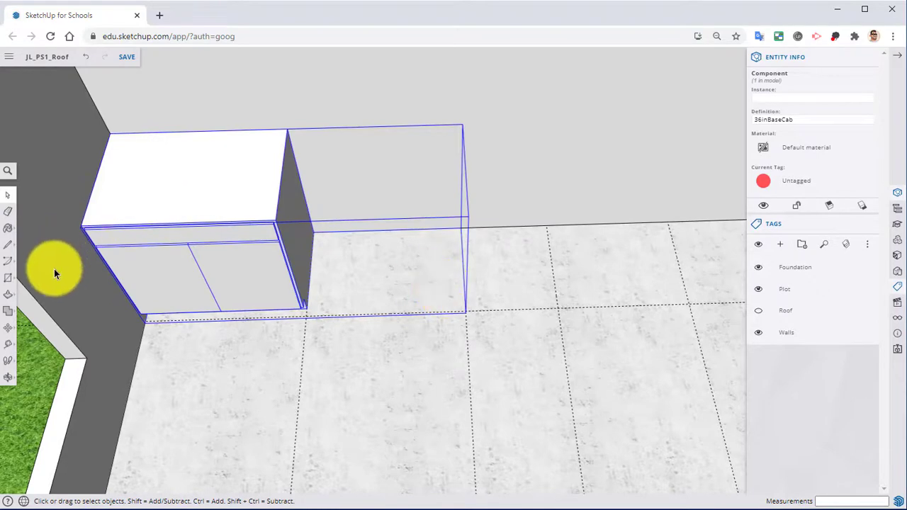
pyautogui.click(11, 329)
pyautogui.scroll(4, 146, 358)
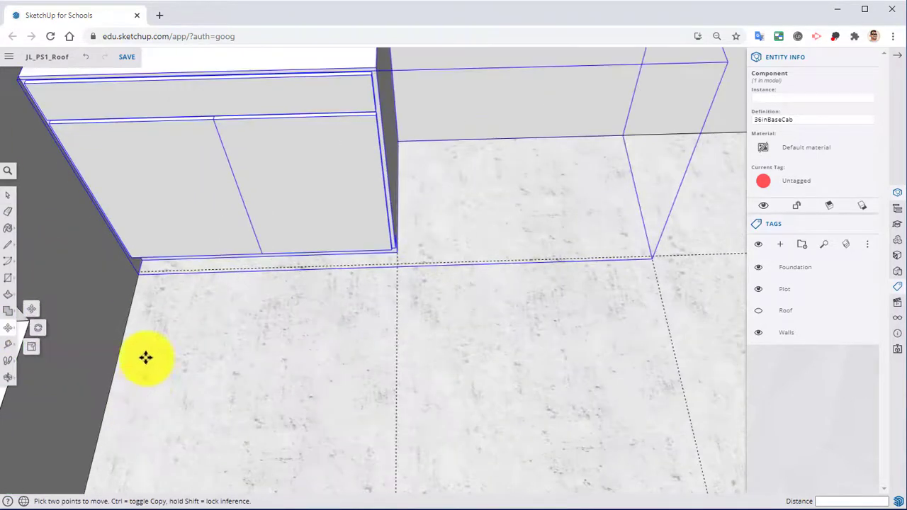
pyautogui.moveTo(136, 342); pyautogui.dragTo(160, 186, button='middle')
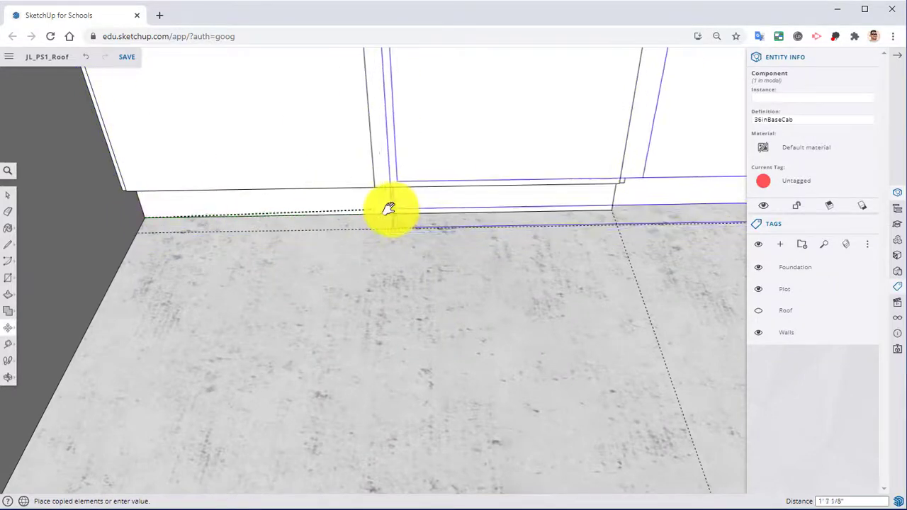
pyautogui.keyDown('shift'); pyautogui.moveTo(391, 209); pyautogui.dragTo(97, 271, button='middle'); pyautogui.keyUp('shift')
pyautogui.click(329, 269)
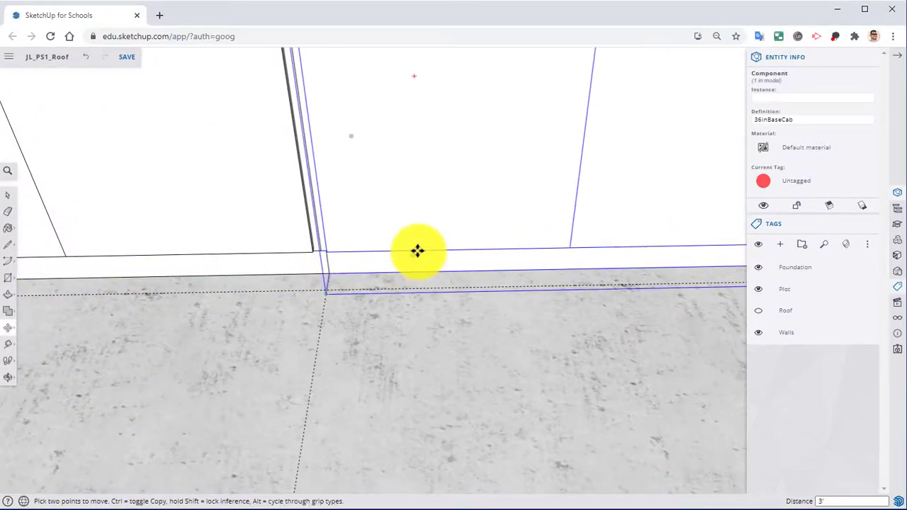
pyautogui.moveTo(418, 251); pyautogui.dragTo(324, 439, button='middle')
pyautogui.scroll(-3, 351, 407)
pyautogui.moveTo(350, 407); pyautogui.dragTo(106, 298, button='middle')
pyautogui.moveTo(425, 228); pyautogui.dragTo(397, 294, button='middle')
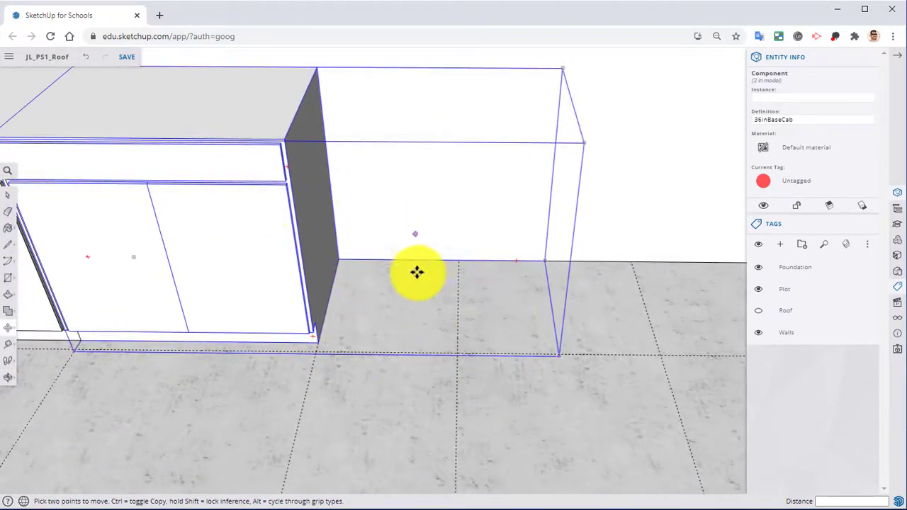
pyautogui.scroll(3, 420, 291)
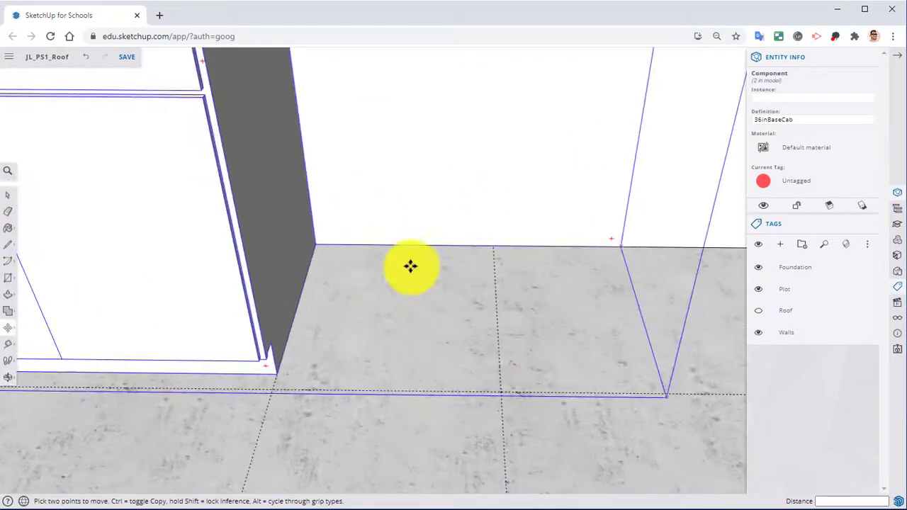
pyautogui.click(8, 280)
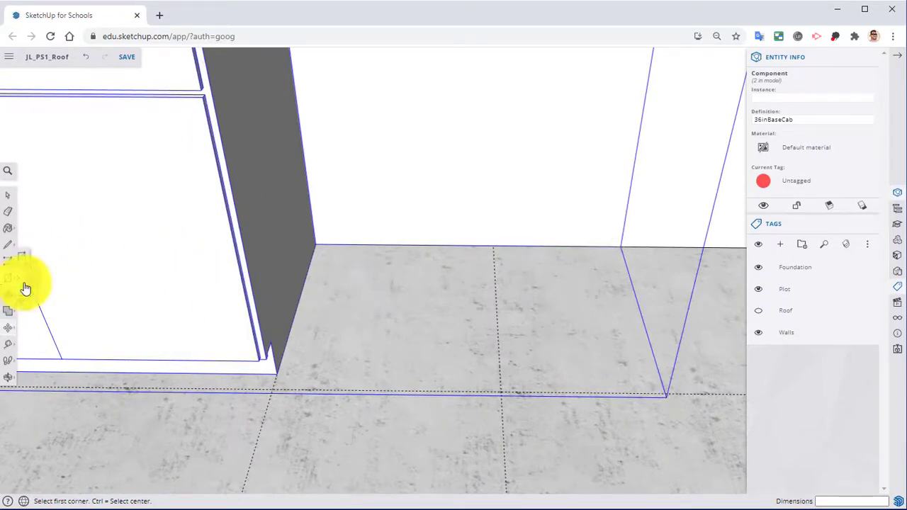
pyautogui.click(316, 245)
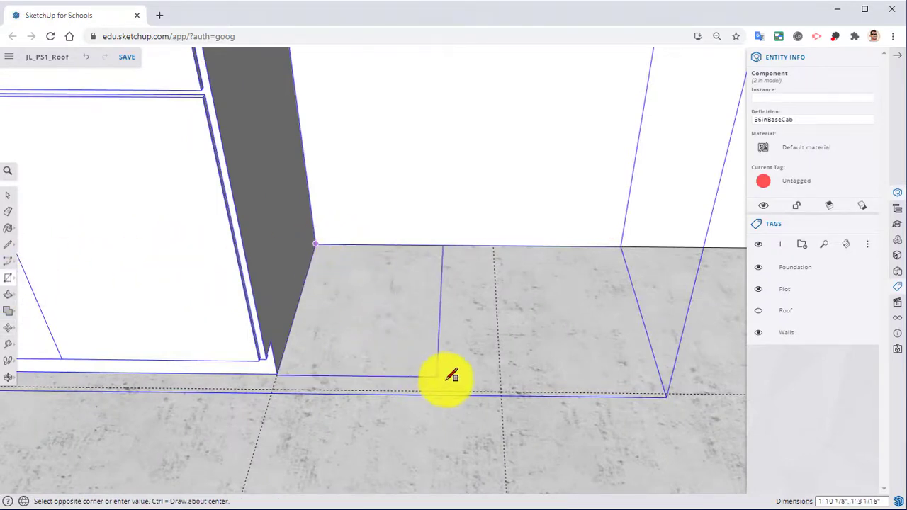
pyautogui.click(502, 393)
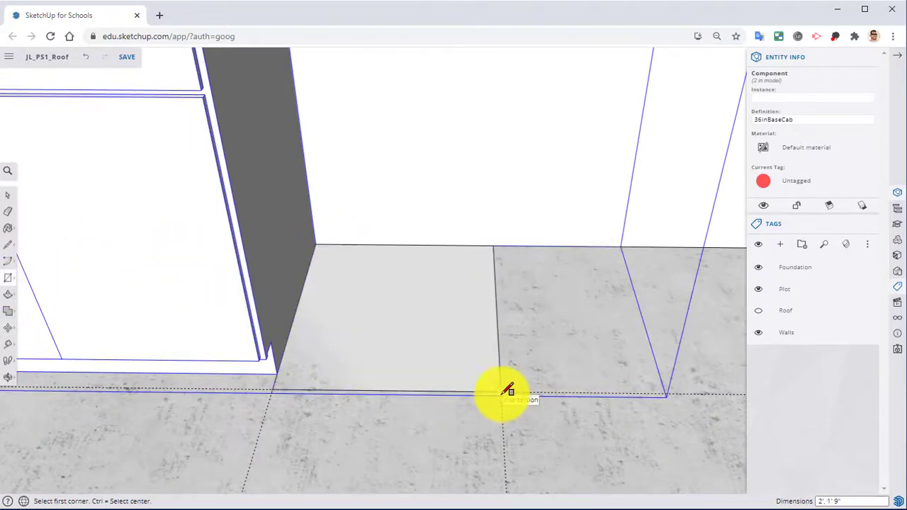
pyautogui.click(7, 304)
pyautogui.click(312, 265)
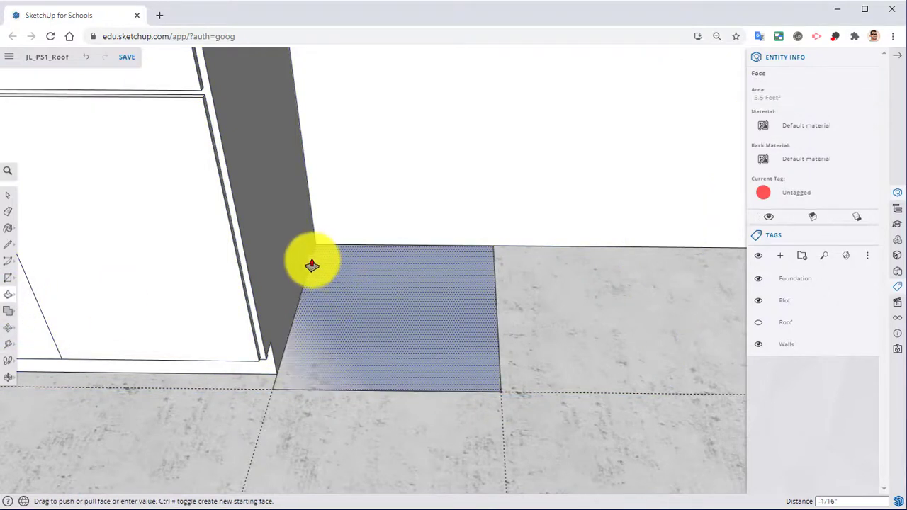
pyautogui.hotkey('ctrl', 'z')
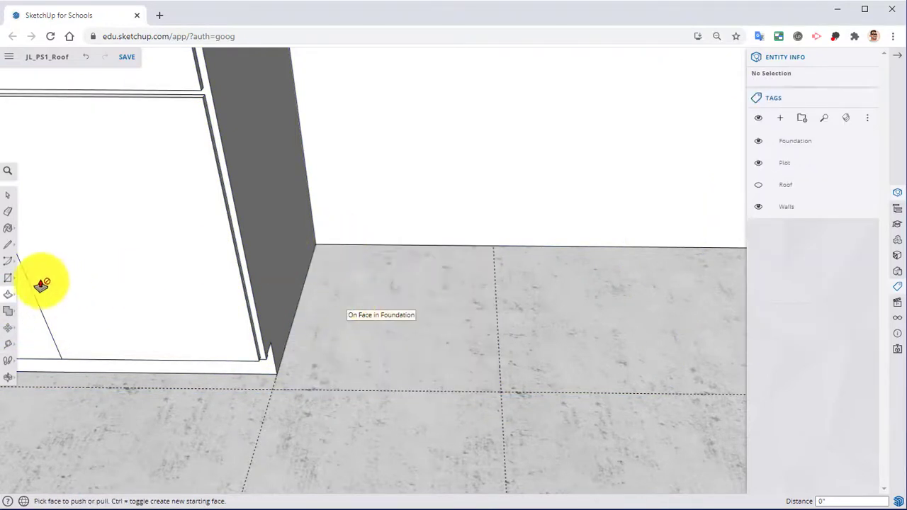
# Draw a 2' by 1'9" rectangle on the floor guides beside the cabinet and push/pull it up level with the cabinet's top
pyautogui.click(8, 281)
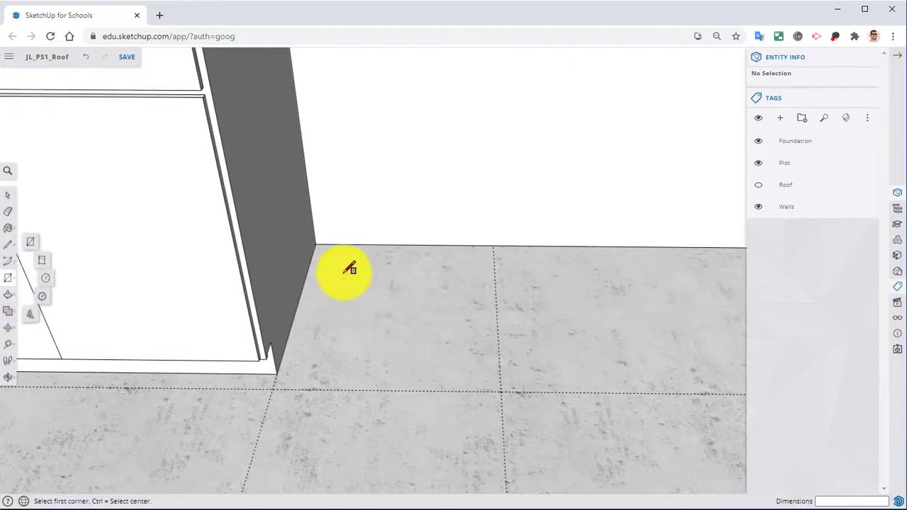
pyautogui.click(317, 244)
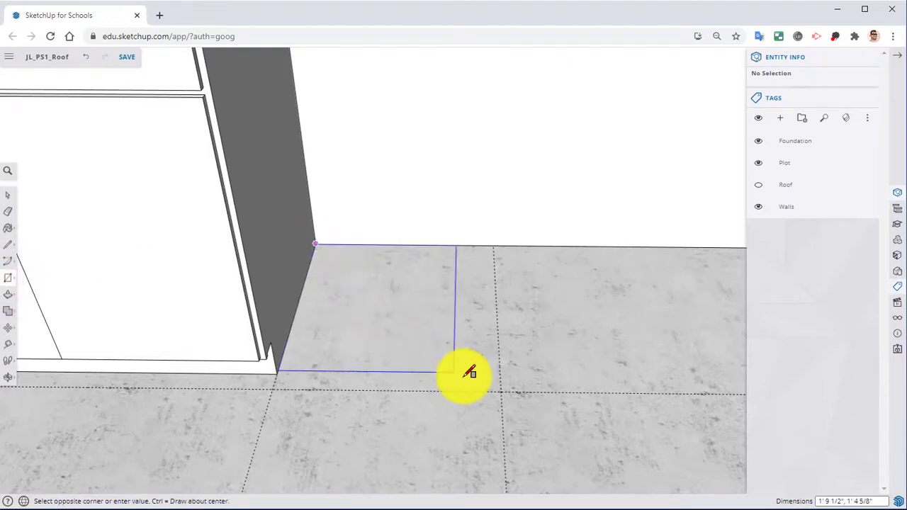
pyautogui.click(503, 389)
pyautogui.click(8, 295)
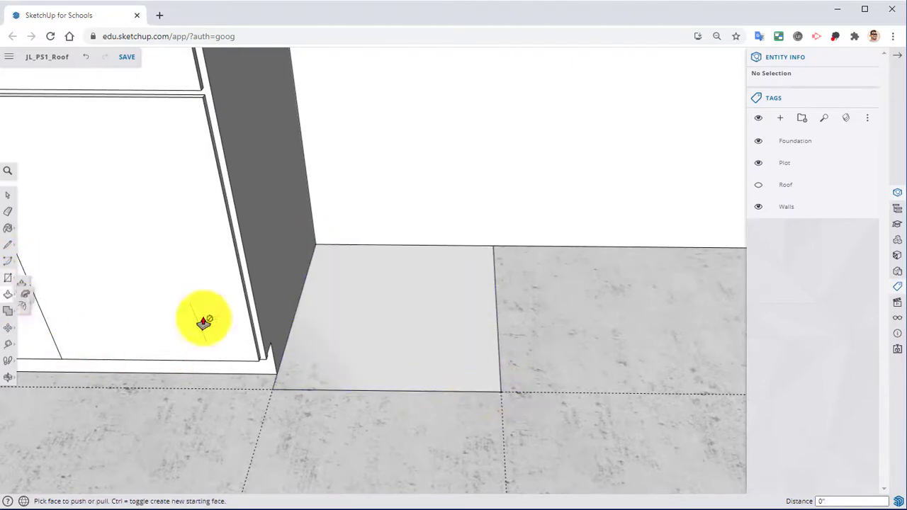
pyautogui.click(347, 310)
pyautogui.keyDown('shift'); pyautogui.moveTo(322, 279); pyautogui.dragTo(355, 415, button='middle'); pyautogui.keyUp('shift')
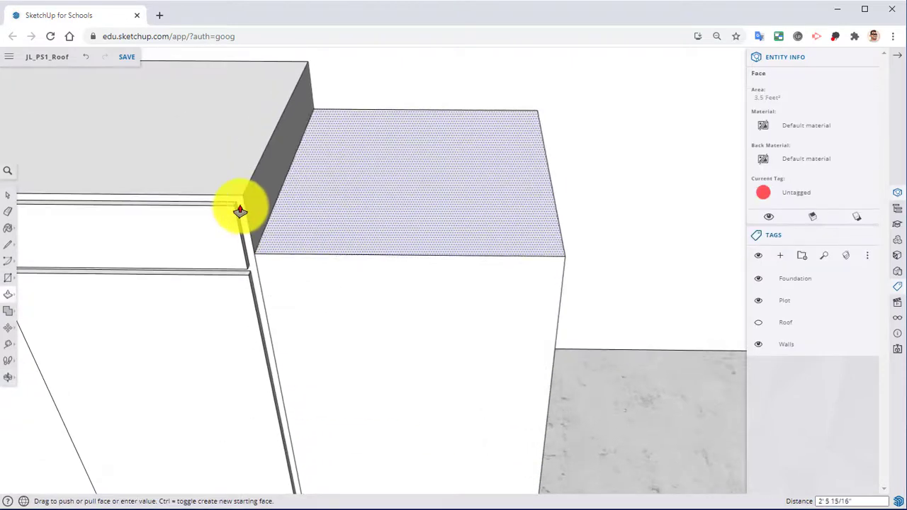
pyautogui.click(135, 173)
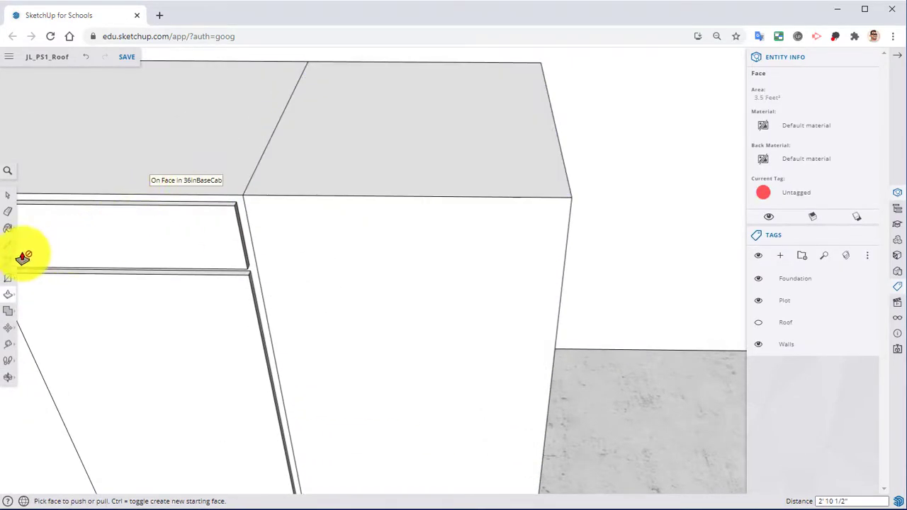
# Place a guide at toe-kick height above the new box's front bottom edge and draw a line along it across the front
pyautogui.click(15, 341)
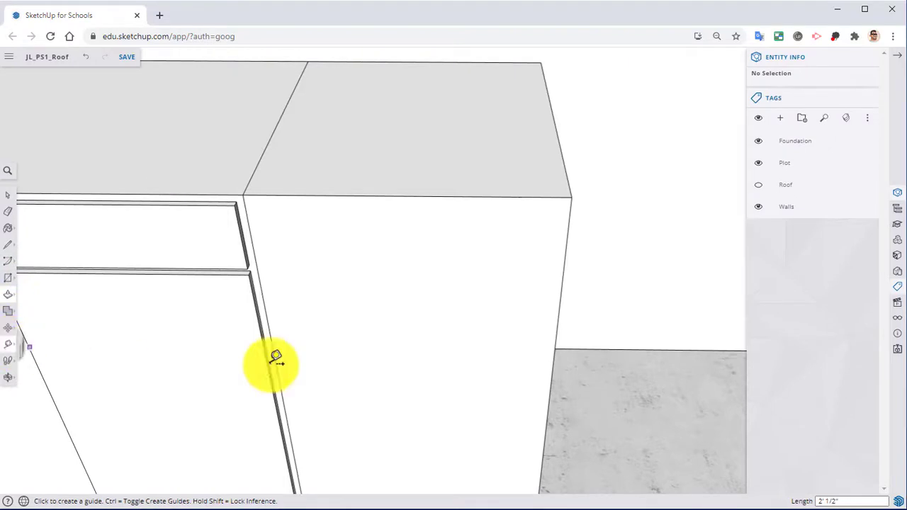
pyautogui.moveTo(437, 398); pyautogui.dragTo(357, 386, button='middle')
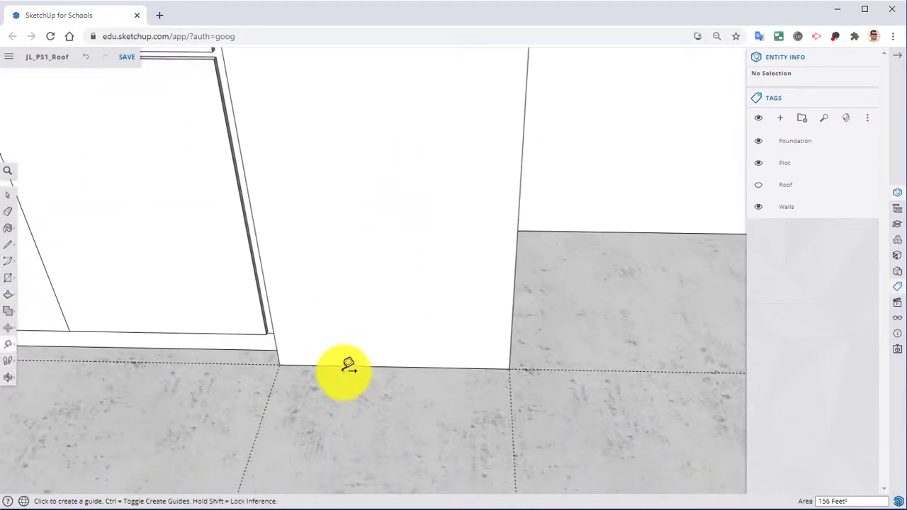
pyautogui.click(334, 365)
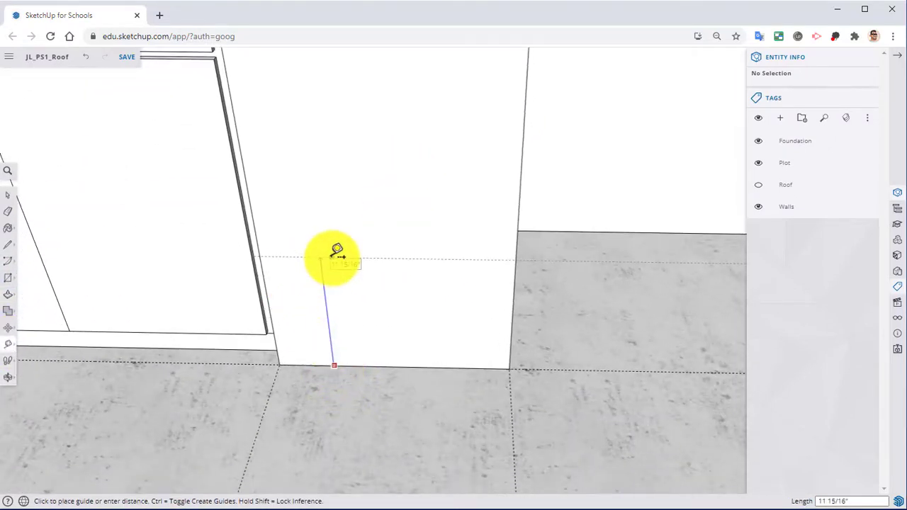
pyautogui.press('l')
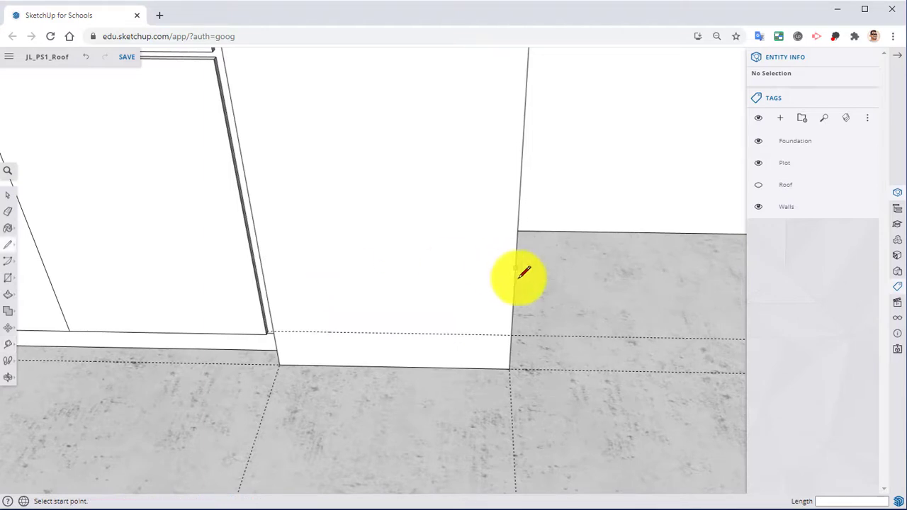
pyautogui.scroll(3, 278, 328)
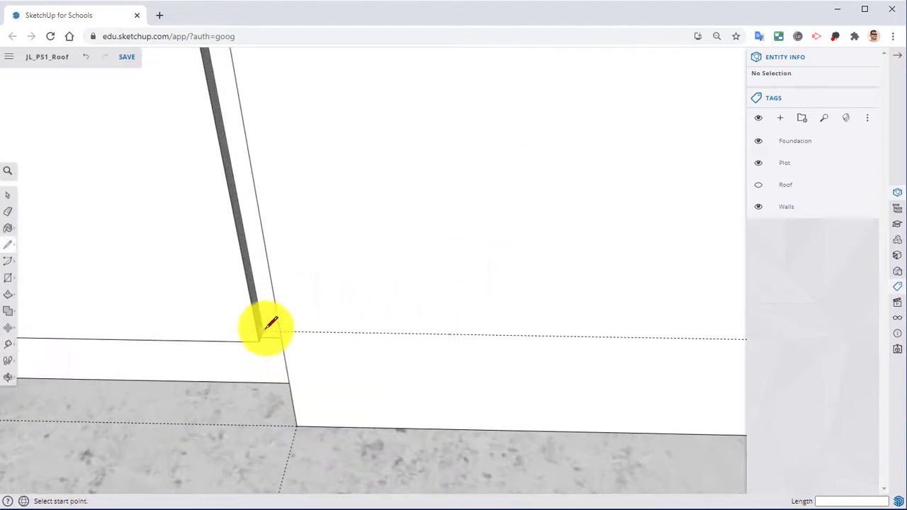
pyautogui.click(284, 333)
pyautogui.moveTo(573, 307); pyautogui.dragTo(665, 302, button='middle')
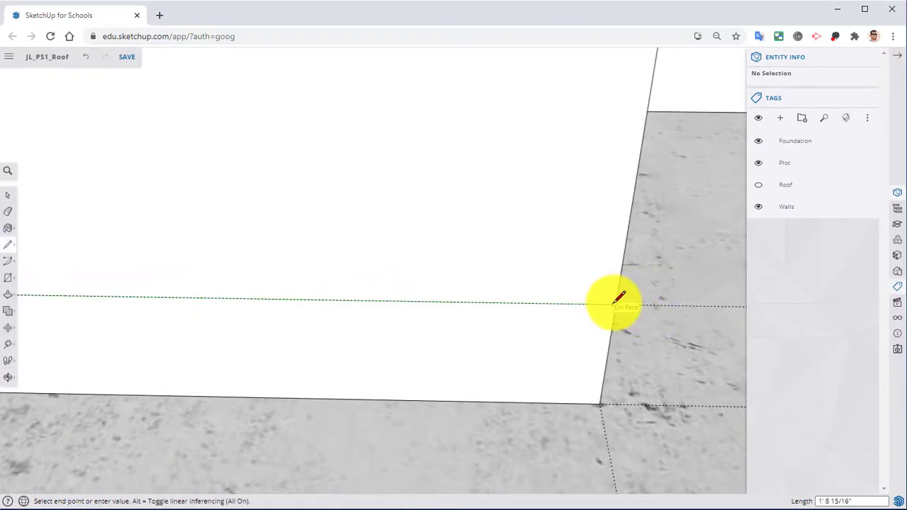
pyautogui.moveTo(619, 299); pyautogui.dragTo(470, 291, button='middle')
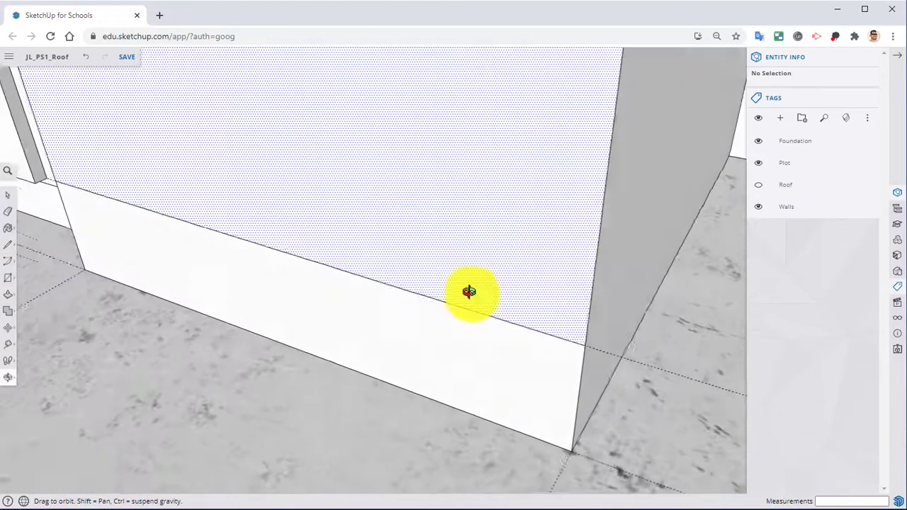
# Push the new box's toe-kick face inward 2"
pyautogui.moveTo(567, 397); pyautogui.dragTo(483, 240, button='middle')
pyautogui.click(482, 240)
pyautogui.click(490, 87)
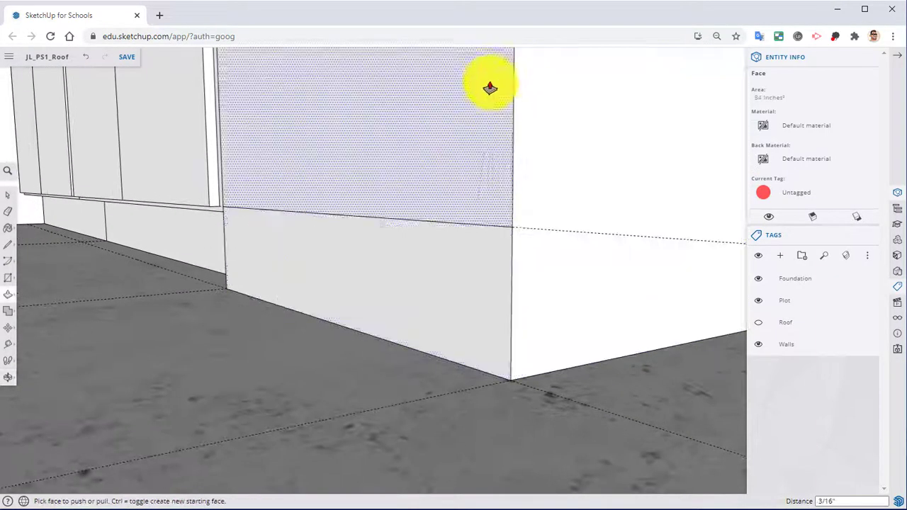
pyautogui.click(441, 297)
pyautogui.write('2')
pyautogui.press('Return')
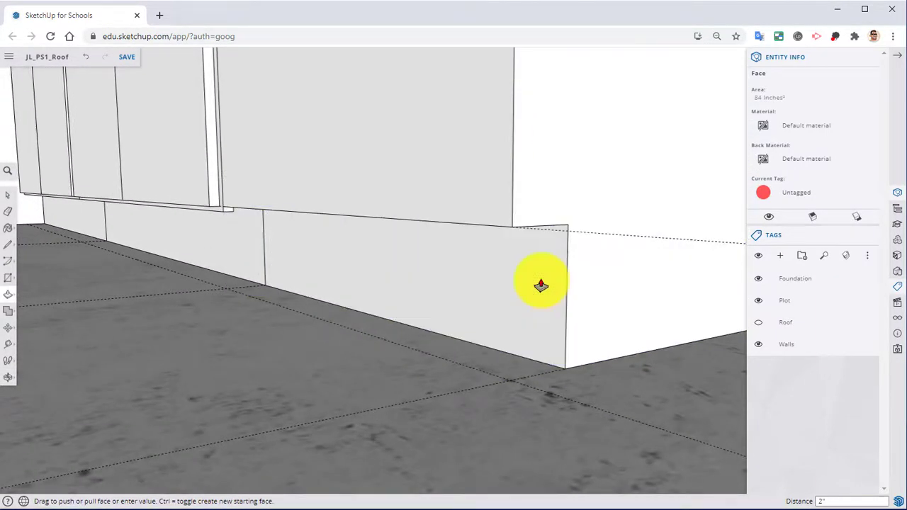
pyautogui.click(430, 287)
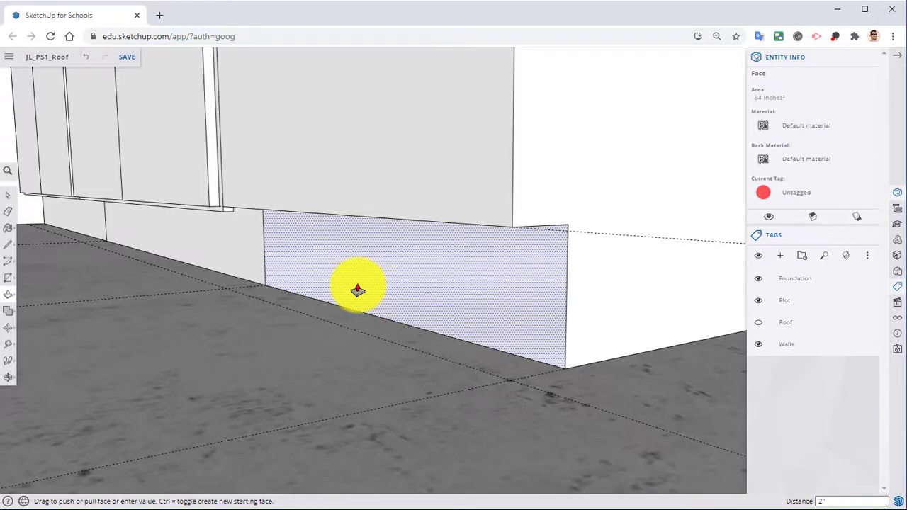
# Offset the edges of the new box's front face above the toe kick inward by 0.5"
pyautogui.moveTo(437, 170); pyautogui.dragTo(398, 258, button='middle')
pyautogui.scroll(-3, 430, 309)
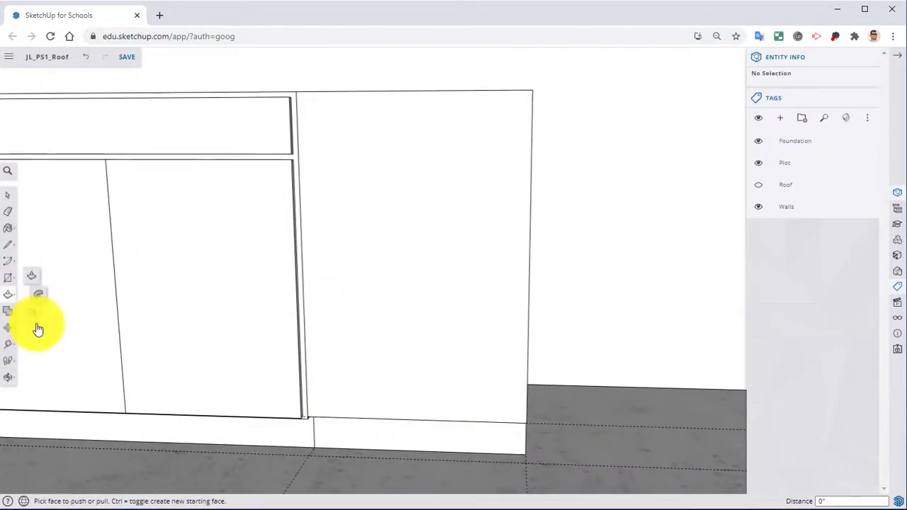
pyautogui.click(32, 316)
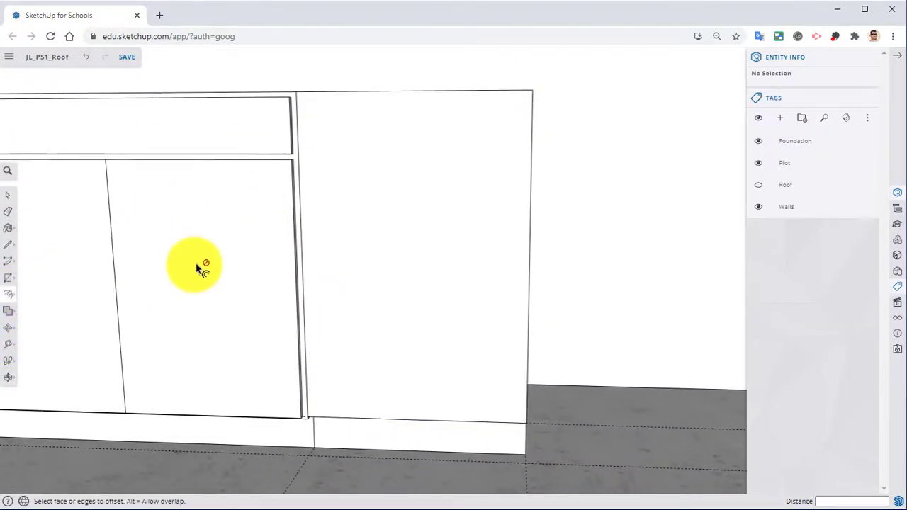
pyautogui.click(331, 170)
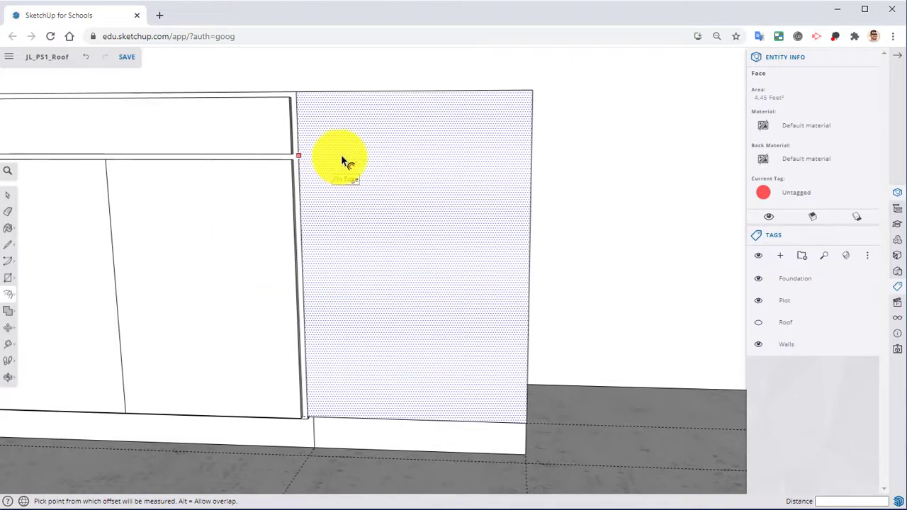
pyautogui.click(329, 143)
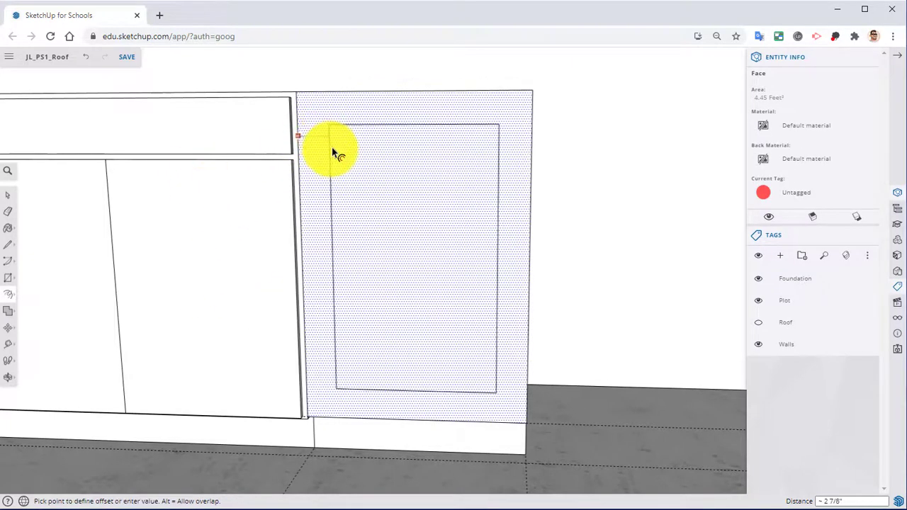
pyautogui.write('.5')
pyautogui.press('Return')
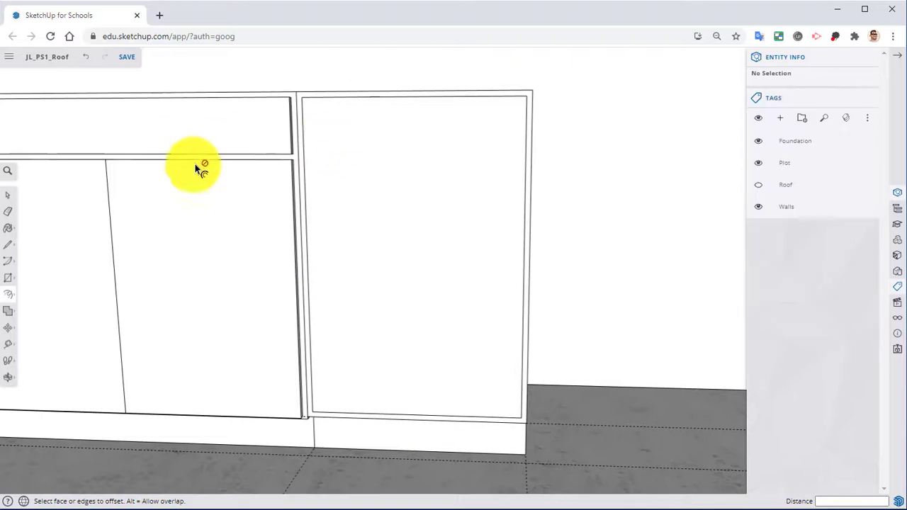
# Place a horizontal guide 5" below the inset outline's upper edge and a second guide 0.5" below the first
pyautogui.click(9, 344)
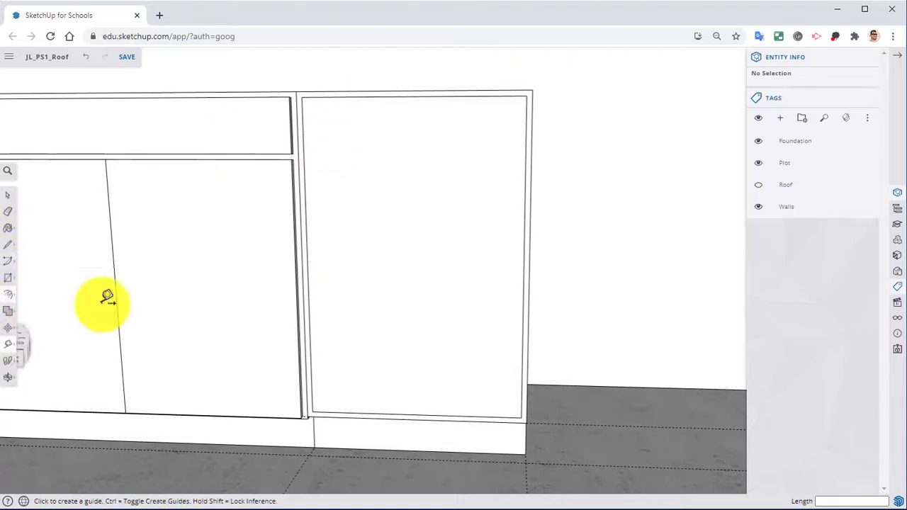
pyautogui.click(377, 95)
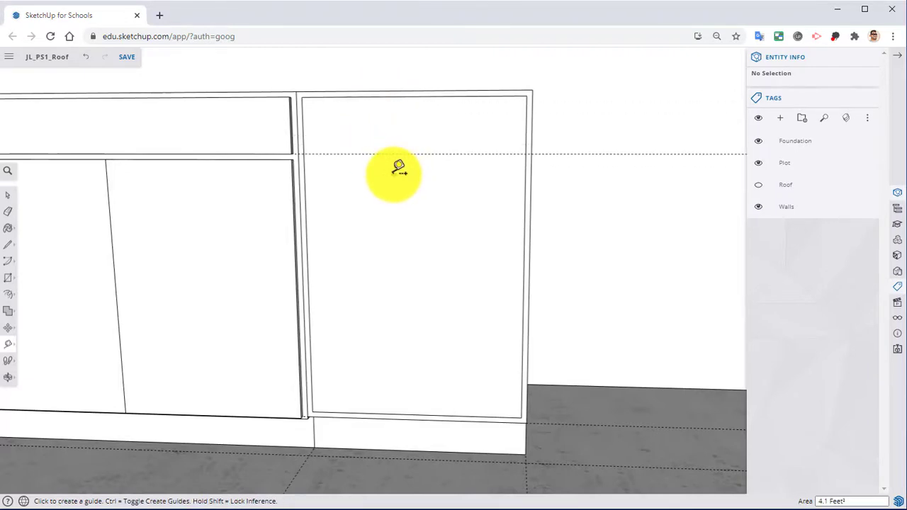
pyautogui.click(396, 153)
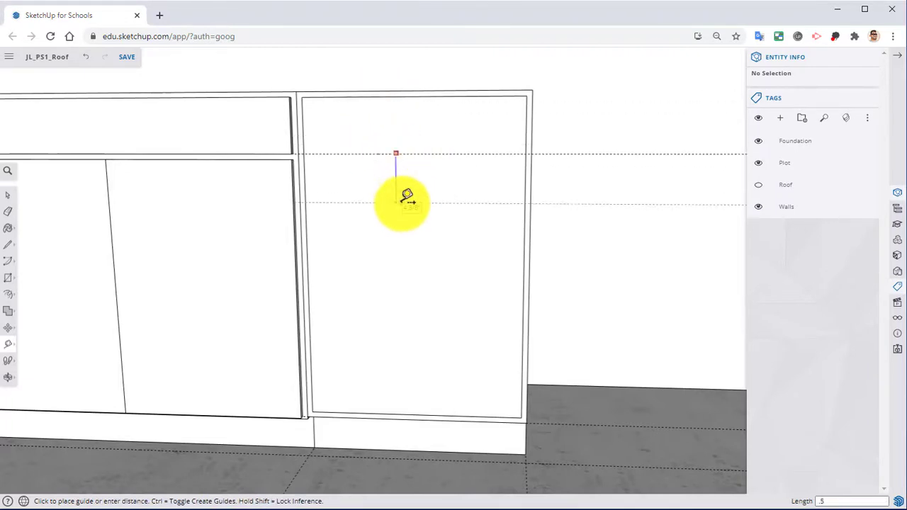
# Draw a 5" by 1'8" drawer rectangle above the guides and a door rectangle from the lower guide to the inset outline's lower corner
pyautogui.click(5, 284)
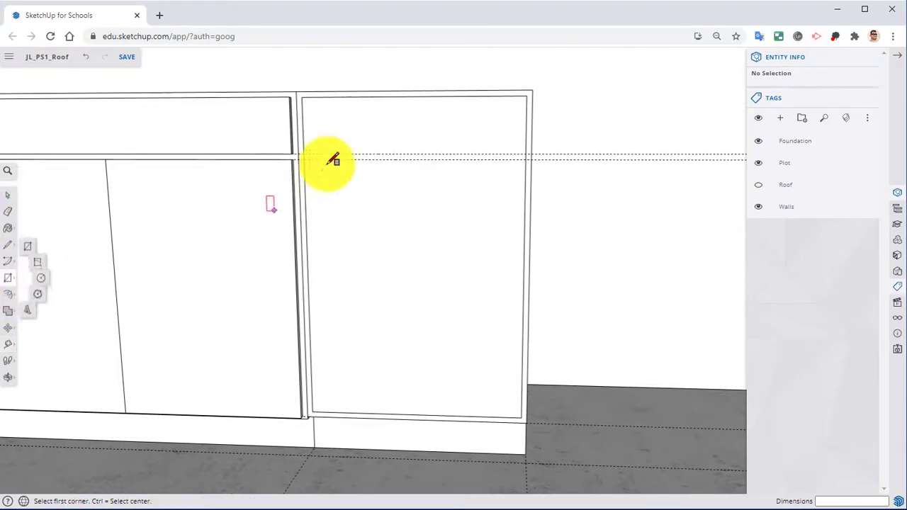
pyautogui.click(305, 155)
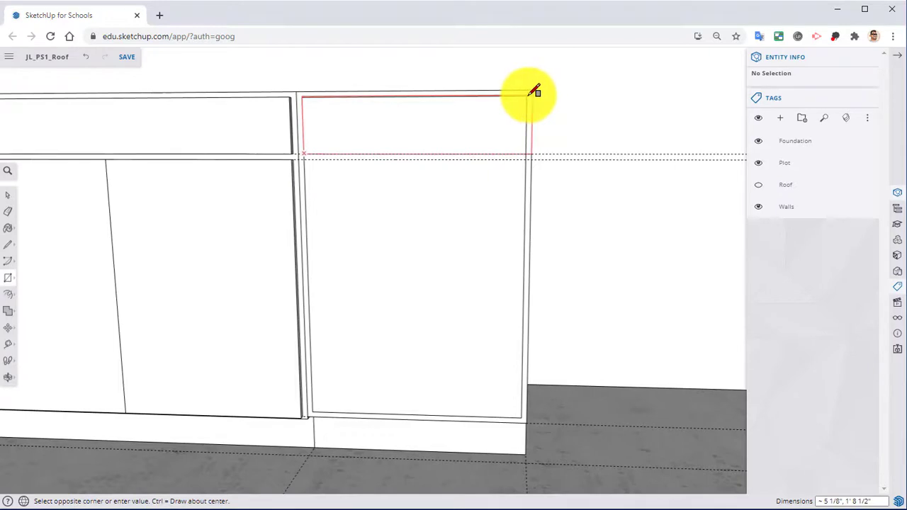
pyautogui.click(528, 93)
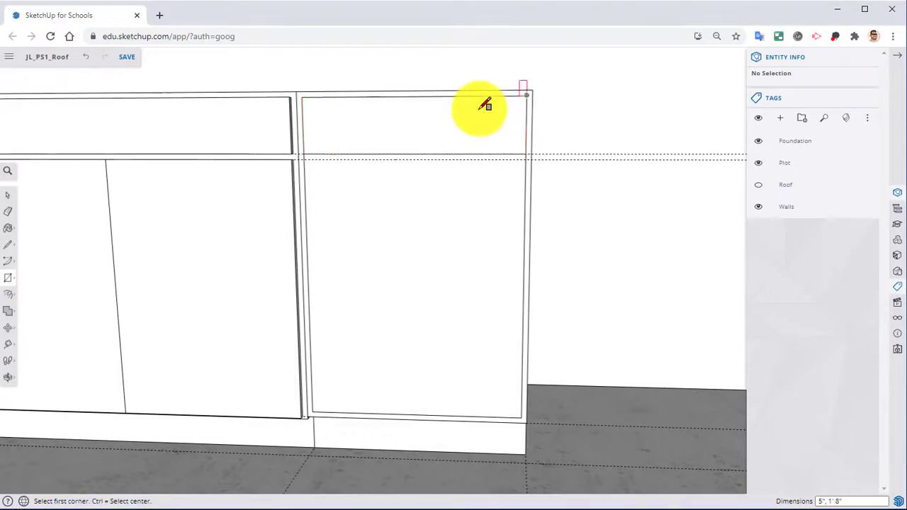
pyautogui.click(312, 159)
pyautogui.scroll(3, 507, 416)
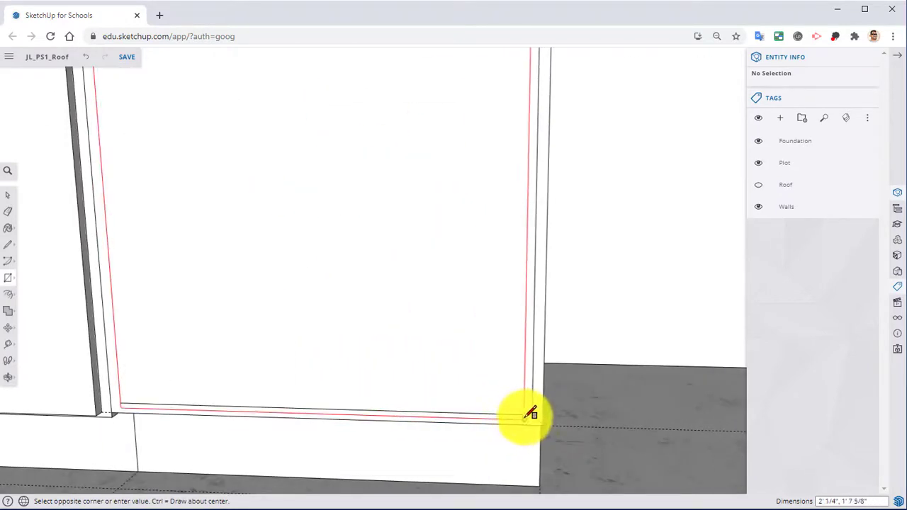
pyautogui.click(539, 412)
# Extend both door side edges 1/2" down to the front's lower edge with lines and erase the door's old bottom edge
pyautogui.moveTo(487, 421); pyautogui.dragTo(478, 298, button='middle')
pyautogui.press('l')
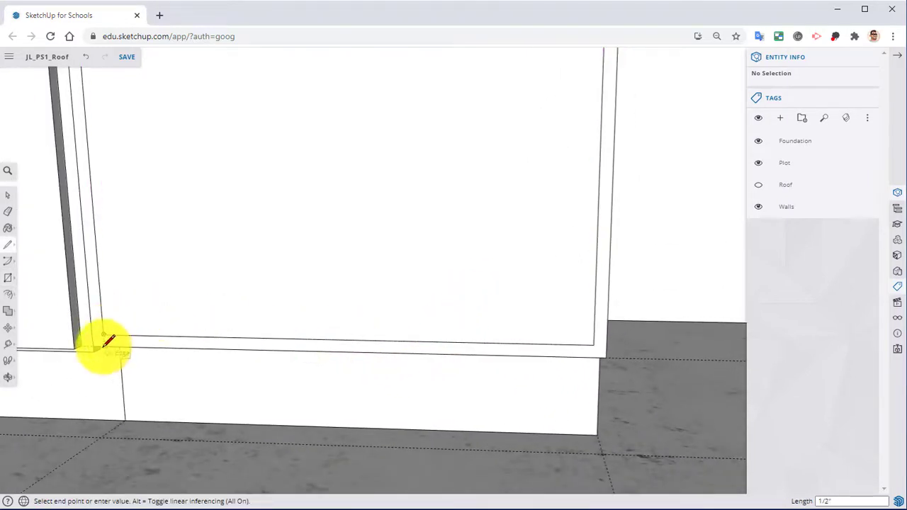
pyautogui.click(596, 345)
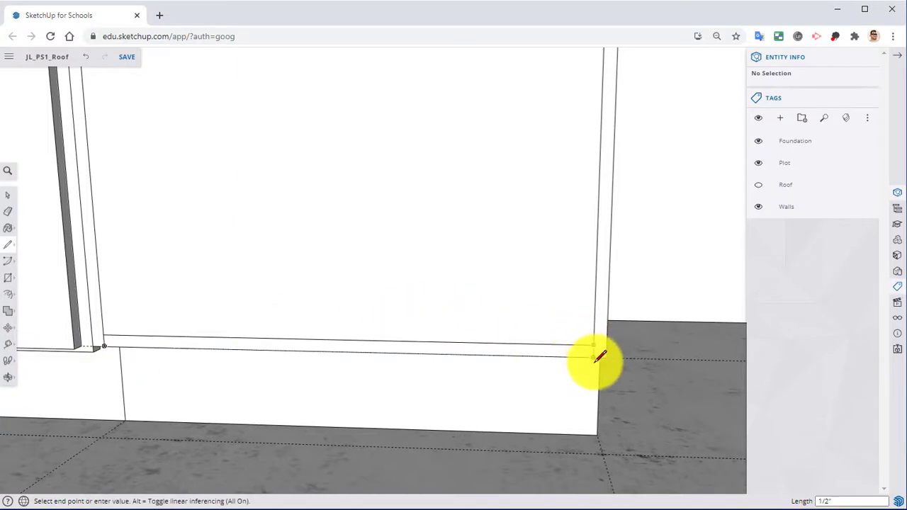
pyautogui.click(7, 211)
pyautogui.click(217, 336)
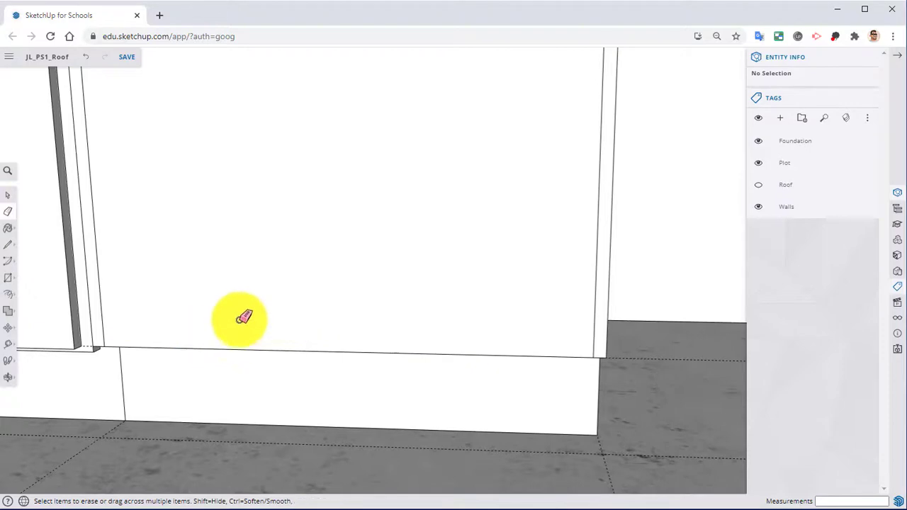
# Pull the drawer front of the narrower cabinet outward by 1/2"
pyautogui.moveTo(239, 318)
pyautogui.mouseDown(button='middle')
pyautogui.moveTo(208, 265)
pyautogui.moveTo(234, 284)
pyautogui.mouseUp(button='middle')
pyautogui.moveTo(379, 318); pyautogui.dragTo(138, 328, button='middle')
pyautogui.scroll(3, 308, 291)
pyautogui.keyDown('shift'); pyautogui.moveTo(227, 318); pyautogui.dragTo(239, 271, button='middle'); pyautogui.keyUp('shift')
pyautogui.keyDown('shift'); pyautogui.moveTo(238, 271); pyautogui.dragTo(297, 486, button='middle'); pyautogui.keyUp('shift')
pyautogui.moveTo(344, 326); pyautogui.dragTo(291, 222, button='middle')
pyautogui.keyDown('shift'); pyautogui.moveTo(291, 222); pyautogui.dragTo(378, 450, button='middle'); pyautogui.keyUp('shift')
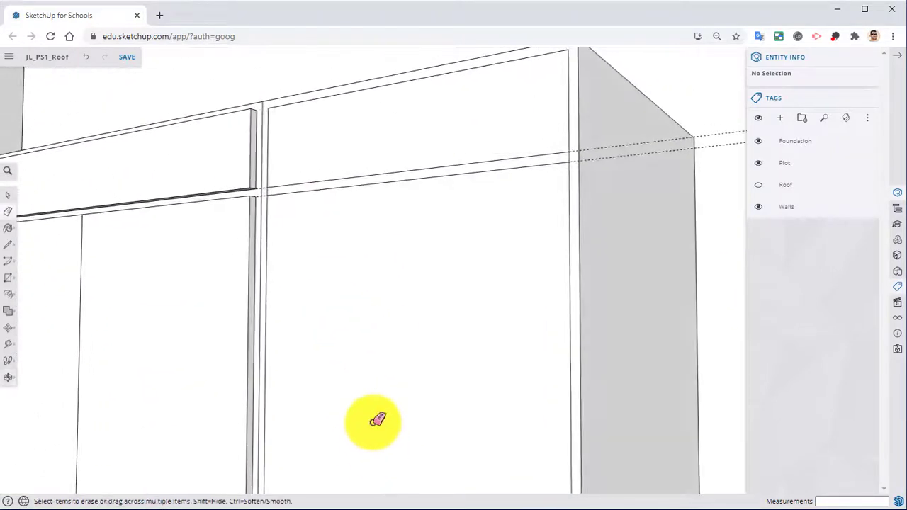
pyautogui.press('p')
pyautogui.doubleClick(374, 132)
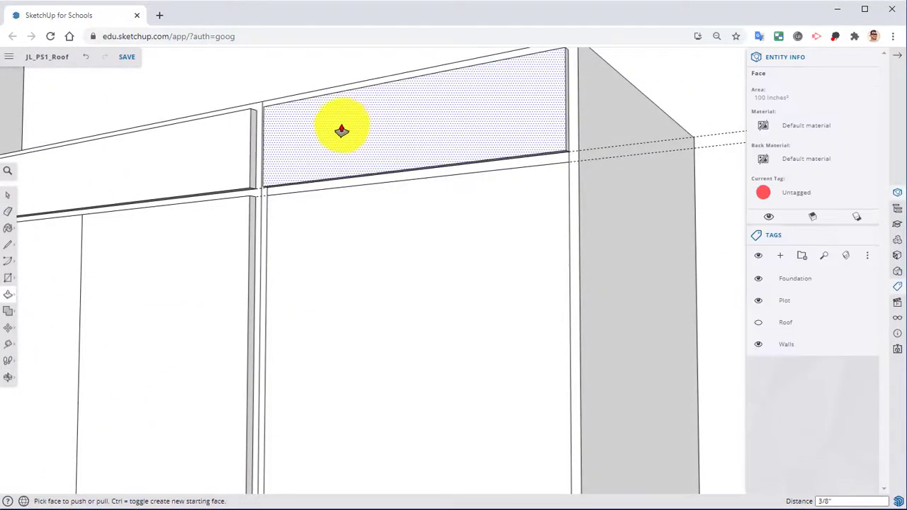
pyautogui.write('1/2')
pyautogui.press('Return')
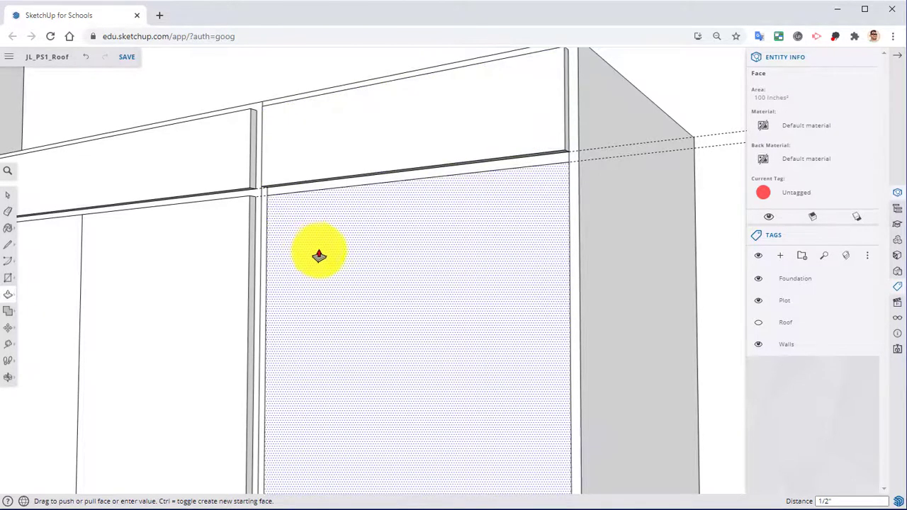
# Pull the door face below the drawer outward by 0.5"
pyautogui.moveTo(319, 256); pyautogui.dragTo(289, 236)
pyautogui.write('.5')
pyautogui.press('Return')
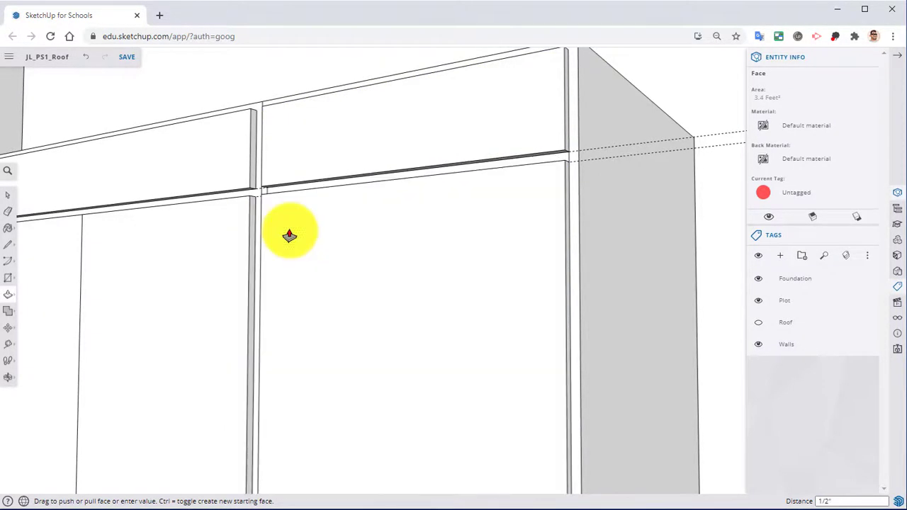
# Draw a 1'8" line on the cabinet's underside where the raised door meets the cabinet front
pyautogui.moveTo(311, 318); pyautogui.dragTo(588, 284, button='middle')
pyautogui.click(8, 246)
pyautogui.click(92, 387)
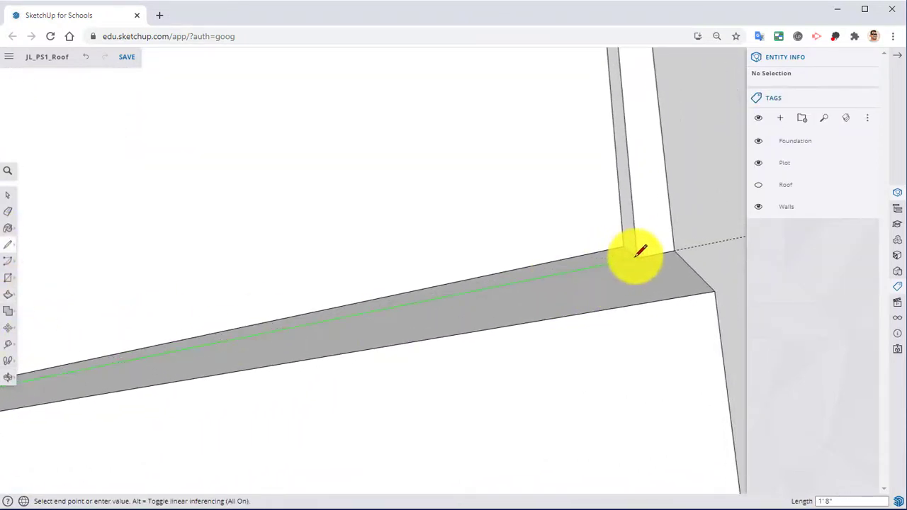
pyautogui.click(636, 256)
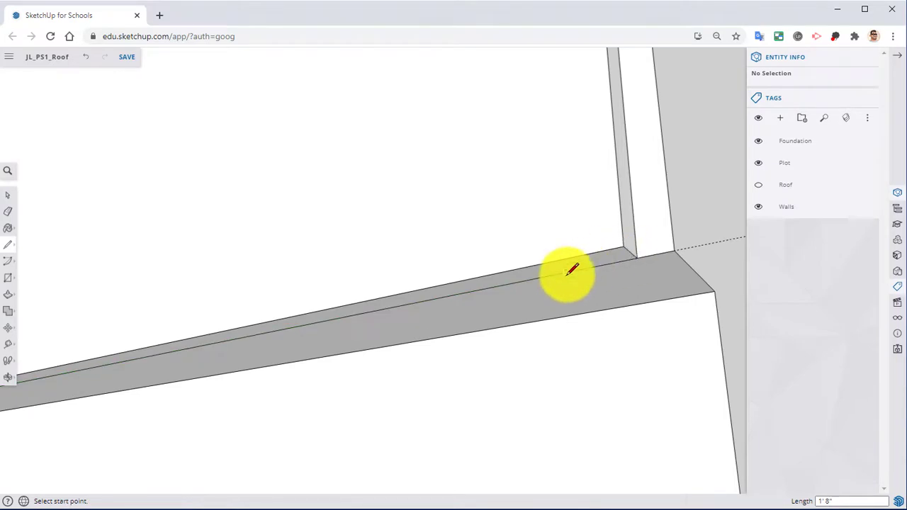
# Place a guide on the underside parallel to the front edge and draw a 1'9" line along it across the cabinet's width
pyautogui.click(5, 344)
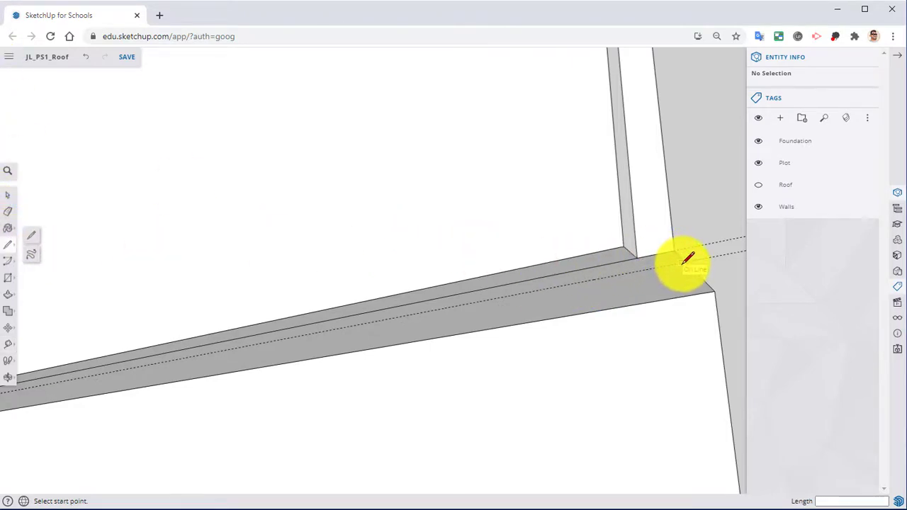
pyautogui.moveTo(239, 335); pyautogui.dragTo(353, 316, button='middle')
pyautogui.scroll(3, 119, 384)
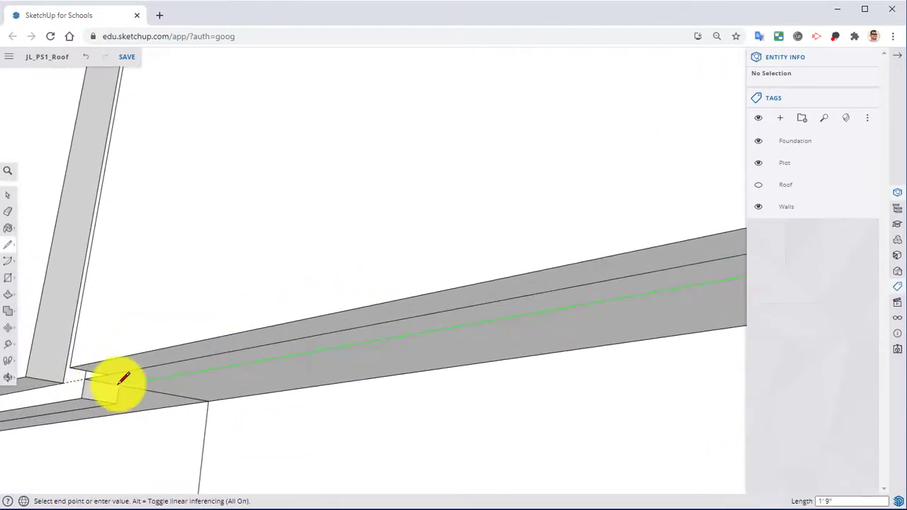
pyautogui.click(118, 383)
# Pull the narrow underside strip behind the door down 1/4", level with the adjacent 36-inch cabinet's strip
pyautogui.click(3, 299)
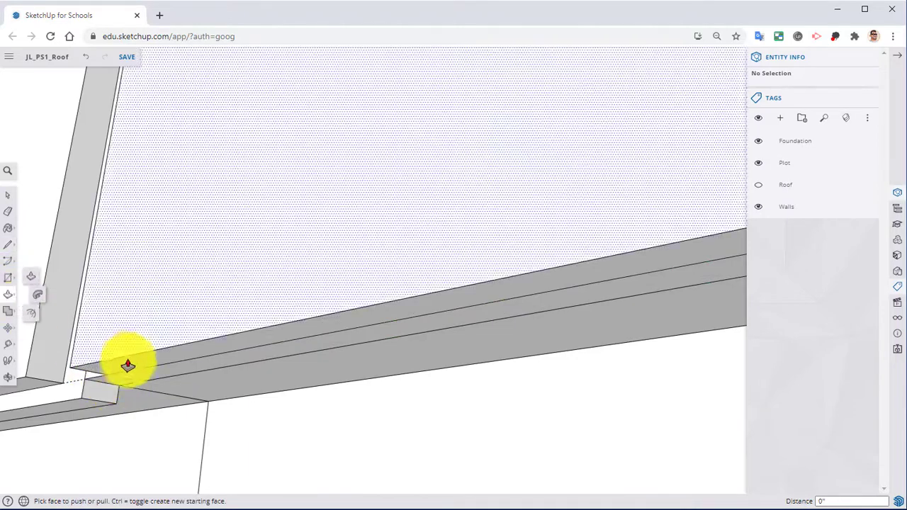
pyautogui.click(137, 381)
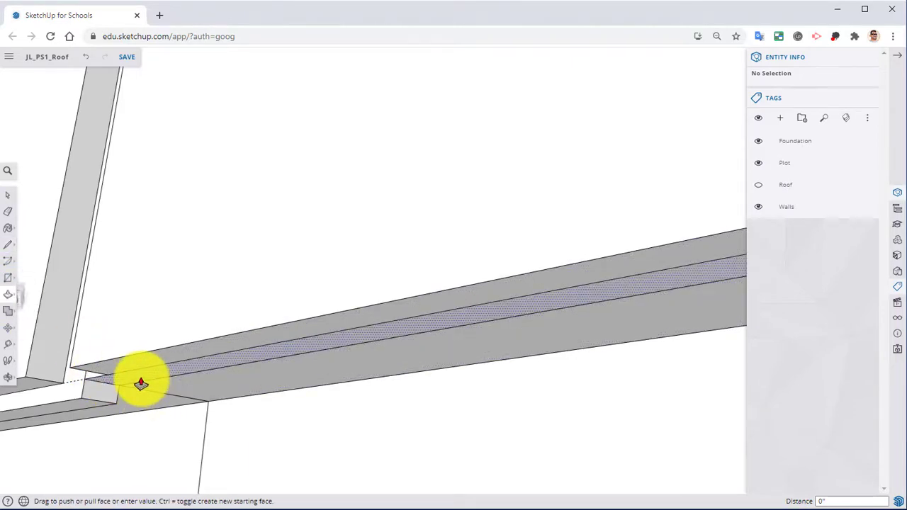
pyautogui.click(66, 411)
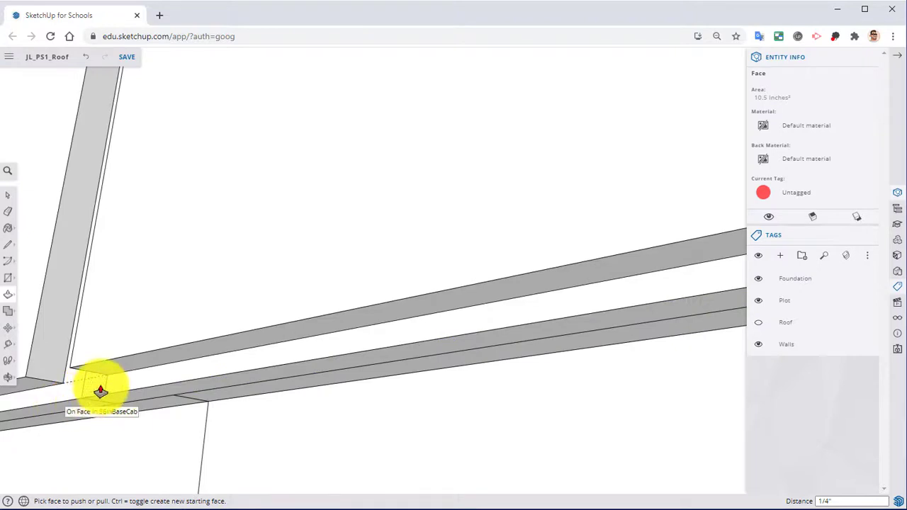
# Erase the leftover edges and guide where the lowered strip meets the cabinet's front frame
pyautogui.click(8, 211)
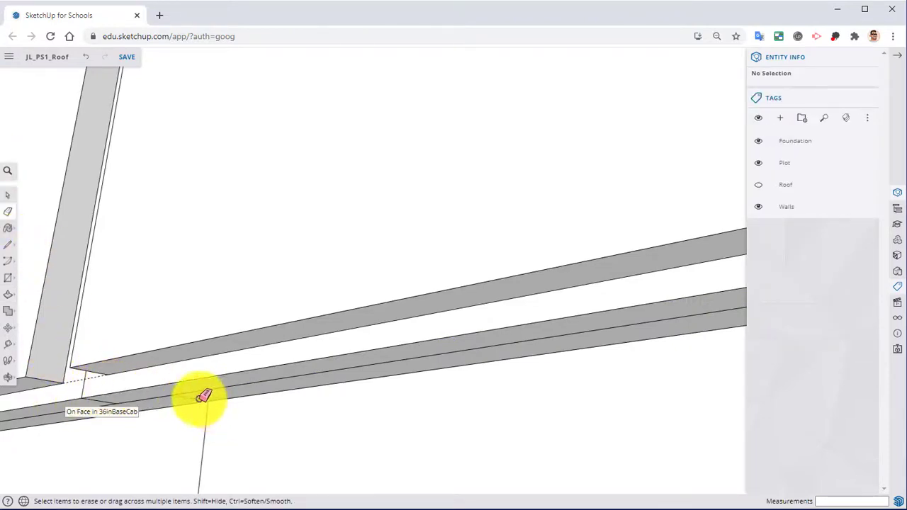
pyautogui.moveTo(263, 399)
pyautogui.mouseDown(button='middle')
pyautogui.moveTo(215, 352)
pyautogui.moveTo(126, 376)
pyautogui.moveTo(468, 308)
pyautogui.moveTo(298, 429)
pyautogui.moveTo(210, 362)
pyautogui.moveTo(156, 379)
pyautogui.mouseUp(button='middle')
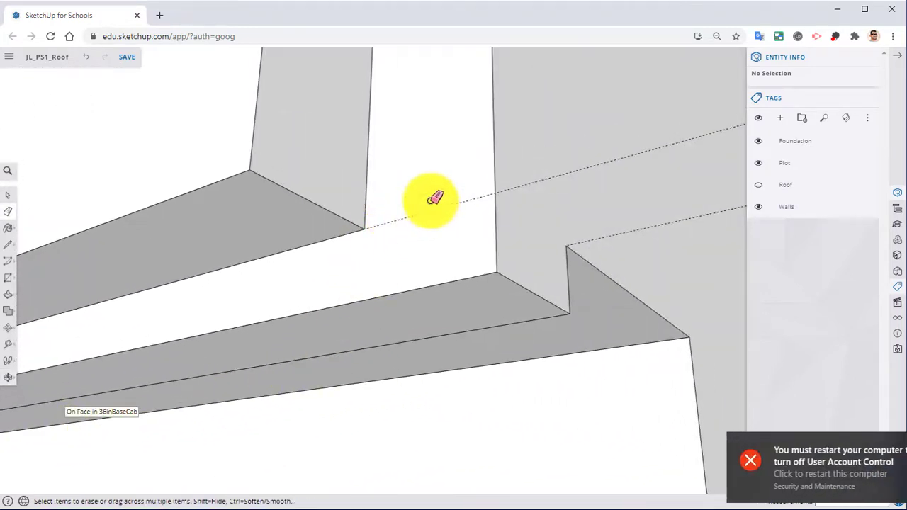
pyautogui.scroll(-2, 429, 201)
pyautogui.moveTo(430, 201); pyautogui.dragTo(438, 210)
pyautogui.moveTo(432, 183)
pyautogui.mouseDown(button='middle')
pyautogui.moveTo(449, 323)
pyautogui.moveTo(466, 64)
pyautogui.moveTo(470, 182)
pyautogui.moveTo(418, 507)
pyautogui.moveTo(455, 91)
pyautogui.moveTo(494, 138)
pyautogui.mouseUp(button='middle')
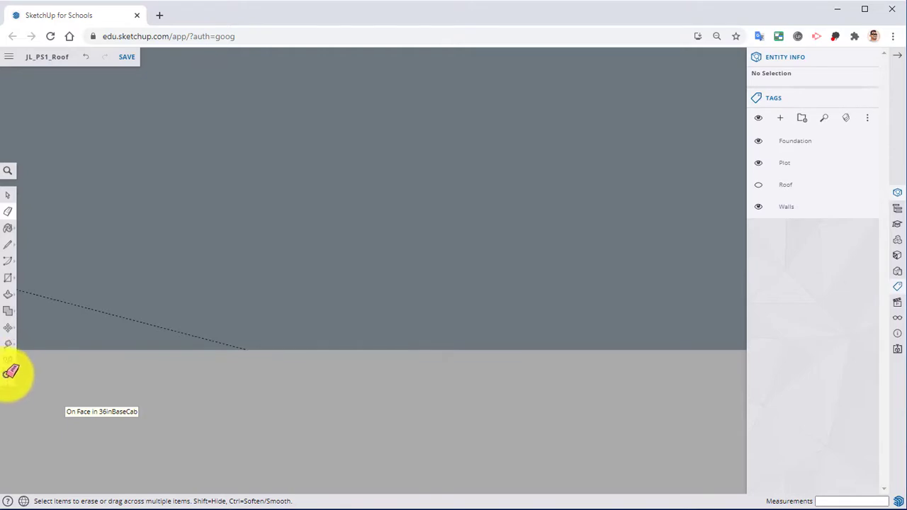
# Erase the two horizontal guides between the drawer and the door on the narrower cabinet
pyautogui.scroll(-3, 326, 248)
pyautogui.moveTo(452, 172); pyautogui.dragTo(447, 227, button='middle')
pyautogui.moveTo(475, 184)
pyautogui.keyDown('shift'); pyautogui.mouseDown(button='middle')
pyautogui.moveTo(404, 394)
pyautogui.moveTo(441, 239)
pyautogui.mouseUp(button='middle'); pyautogui.keyUp('shift')
pyautogui.scroll(-5, 442, 238)
pyautogui.scroll(-3, 427, 209)
pyautogui.keyDown('shift'); pyautogui.moveTo(427, 209); pyautogui.dragTo(407, 448, button='middle'); pyautogui.keyUp('shift')
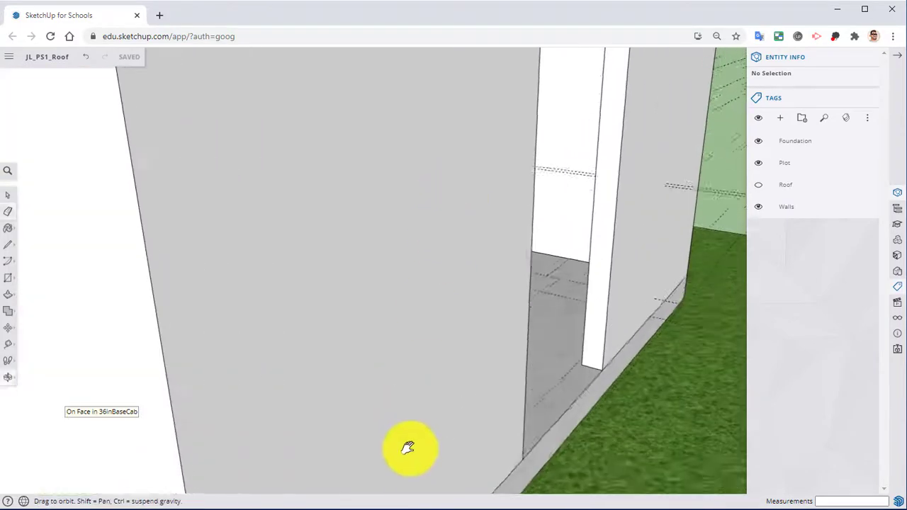
pyautogui.scroll(-5, 391, 198)
pyautogui.keyDown('shift'); pyautogui.moveTo(390, 198); pyautogui.dragTo(428, 487, button='middle'); pyautogui.keyUp('shift')
pyautogui.scroll(10, 414, 306)
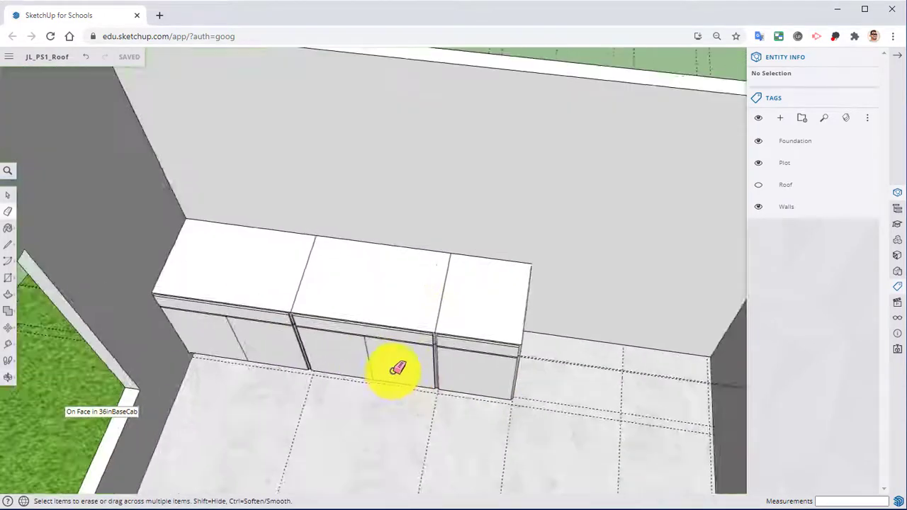
pyautogui.moveTo(472, 328)
pyautogui.mouseDown(button='middle')
pyautogui.moveTo(361, 389)
pyautogui.moveTo(384, 224)
pyautogui.moveTo(366, 227)
pyautogui.moveTo(376, 132)
pyautogui.mouseUp(button='middle')
pyautogui.moveTo(374, 184)
pyautogui.mouseDown(button='middle')
pyautogui.moveTo(385, 180)
pyautogui.moveTo(387, 194)
pyautogui.mouseUp(button='middle')
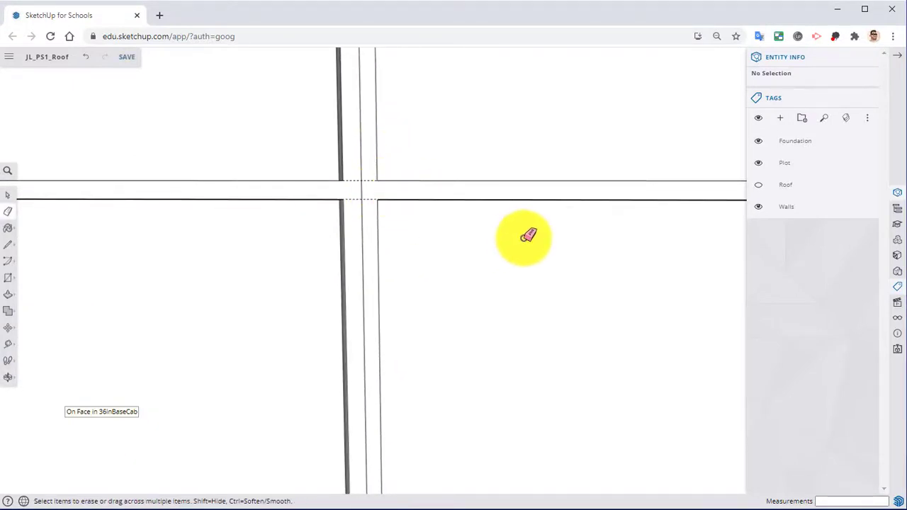
pyautogui.moveTo(465, 278)
pyautogui.mouseDown(button='middle')
pyautogui.moveTo(297, 248)
pyautogui.moveTo(516, 186)
pyautogui.moveTo(323, 188)
pyautogui.moveTo(411, 194)
pyautogui.mouseUp(button='middle')
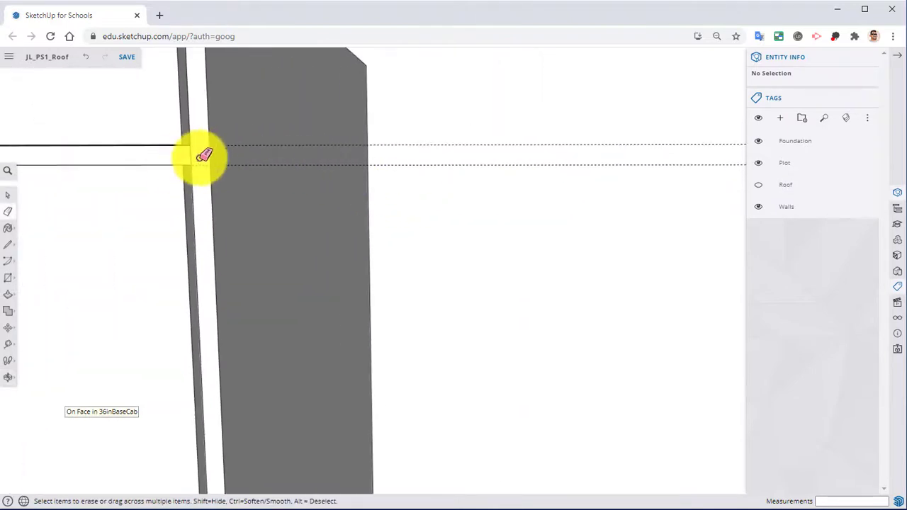
pyautogui.moveTo(204, 154)
pyautogui.mouseDown(button='middle')
pyautogui.moveTo(295, 156)
pyautogui.moveTo(310, 140)
pyautogui.moveTo(314, 171)
pyautogui.moveTo(283, 232)
pyautogui.moveTo(206, 243)
pyautogui.moveTo(273, 259)
pyautogui.moveTo(414, 244)
pyautogui.moveTo(331, 233)
pyautogui.moveTo(314, 265)
pyautogui.mouseUp(button='middle')
pyautogui.moveTo(441, 219); pyautogui.dragTo(280, 220, button='middle')
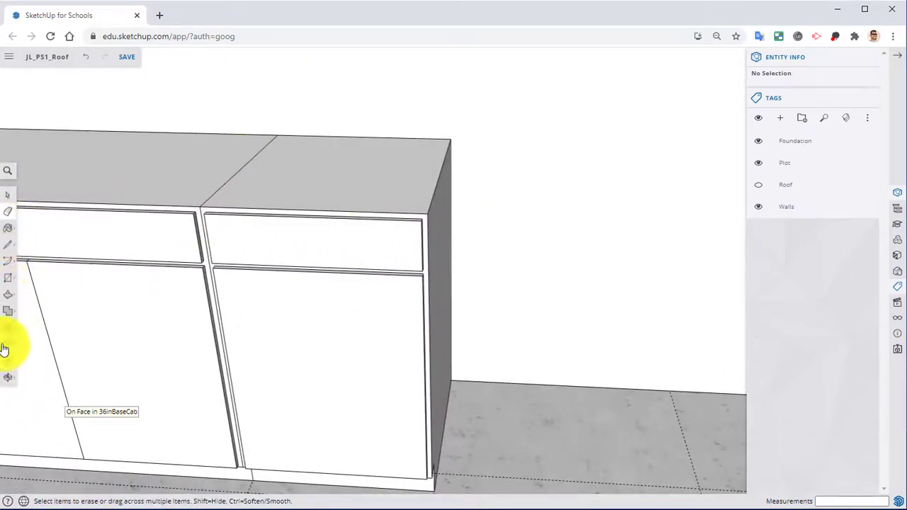
# Measure the width of the narrower cabinet across its top face
pyautogui.click(3, 349)
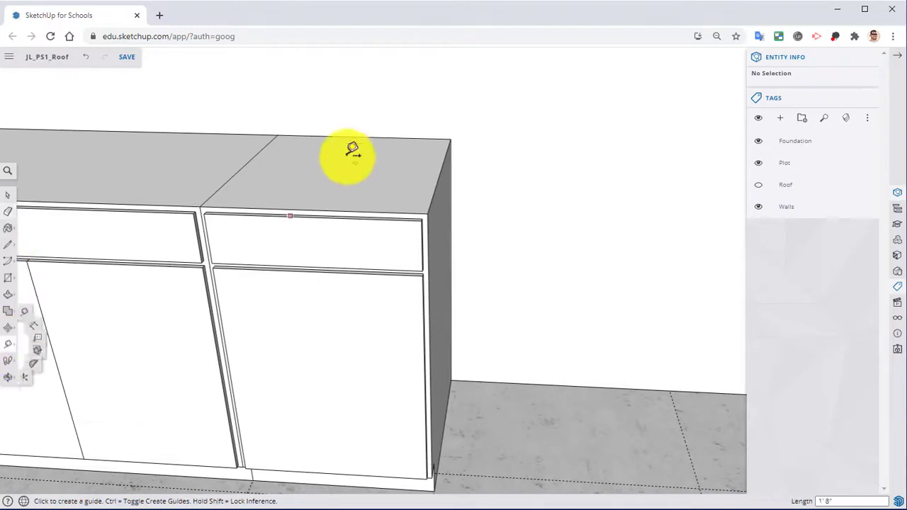
pyautogui.click(237, 171)
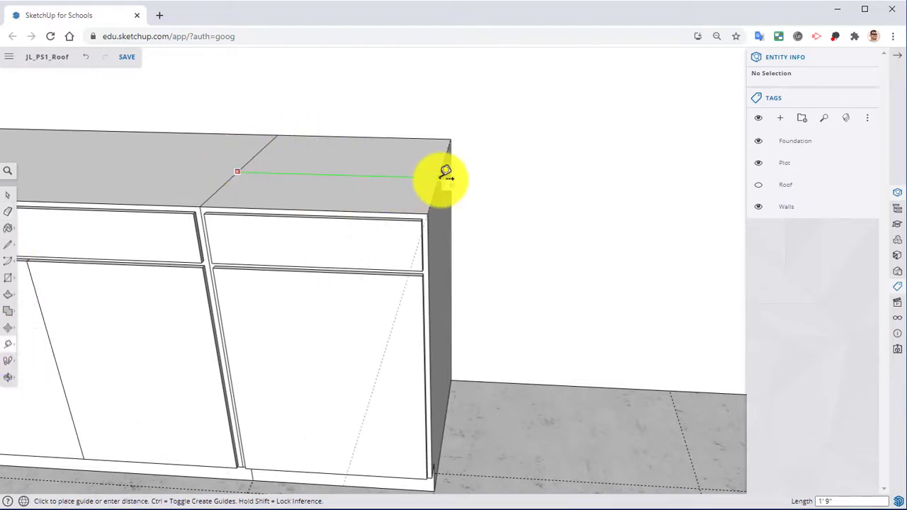
pyautogui.press('Escape')
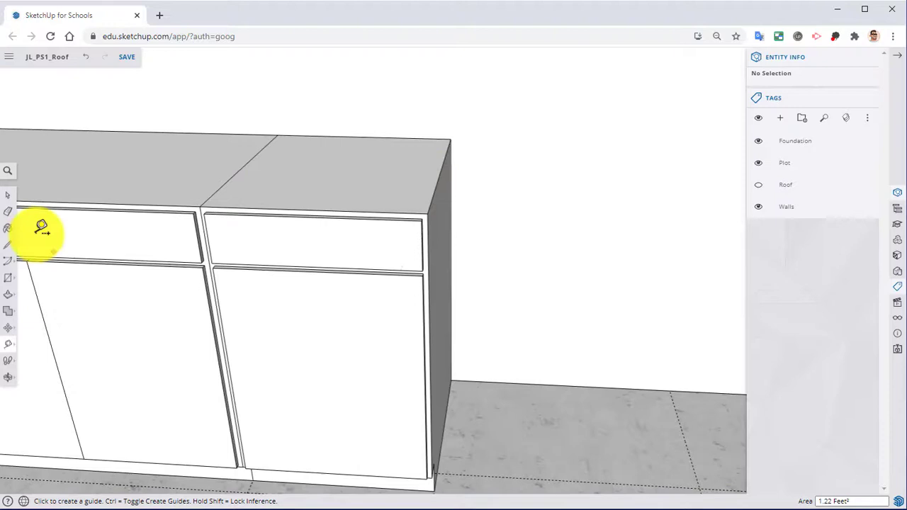
# Select the whole narrower cabinet and make it a component named 21inBaseCab
pyautogui.click(8, 195)
pyautogui.tripleClick(296, 200)
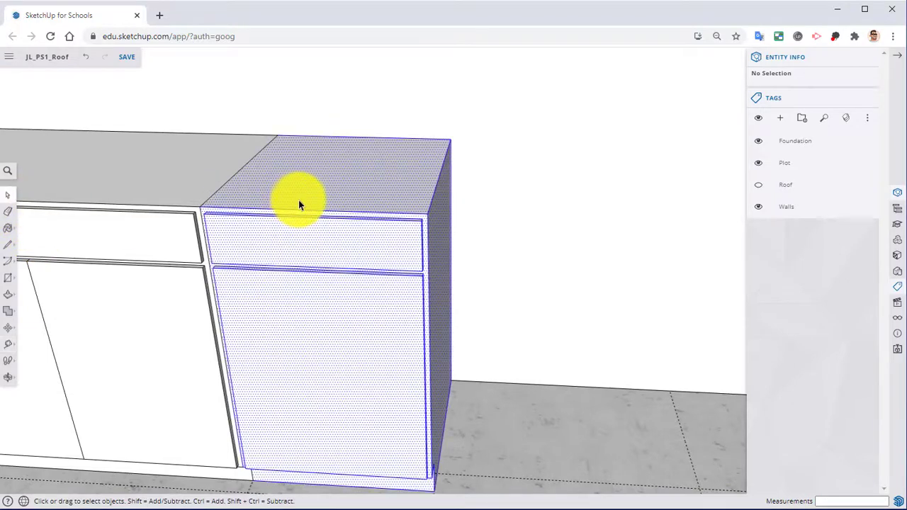
pyautogui.rightClick(304, 203)
pyautogui.click(319, 341)
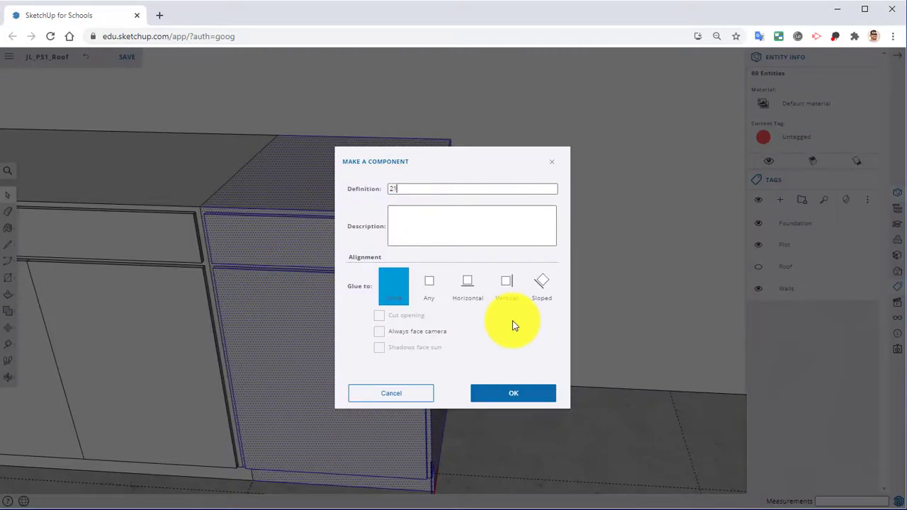
pyautogui.write('21inBaseCab')
pyautogui.click(521, 395)
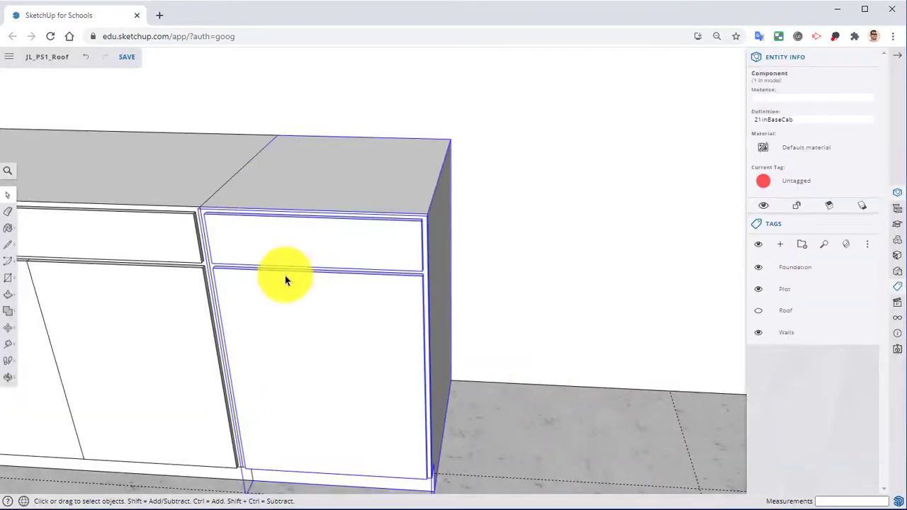
# Draw a floor rectangle from the 21-inch cabinet's rear wall corner to the front intersection of the next guides
pyautogui.moveTo(286, 279); pyautogui.dragTo(319, 214, button='middle')
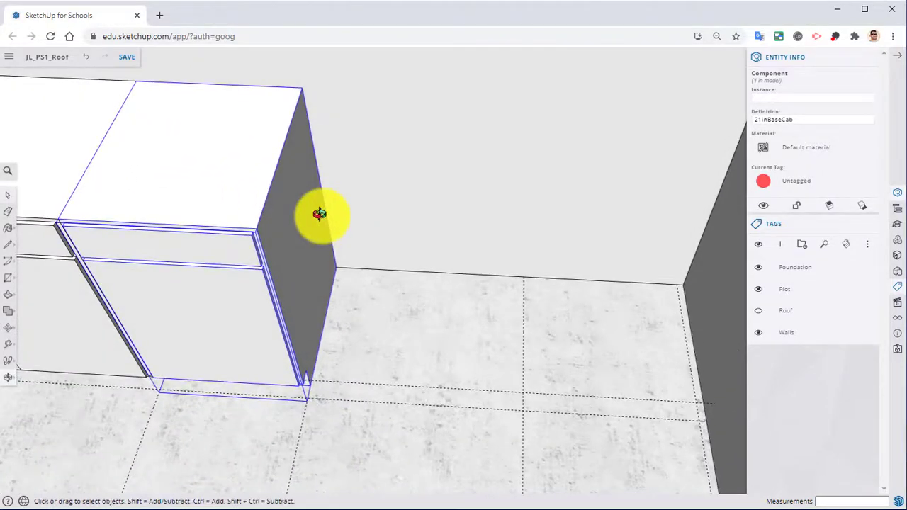
pyautogui.click(5, 280)
pyautogui.click(337, 267)
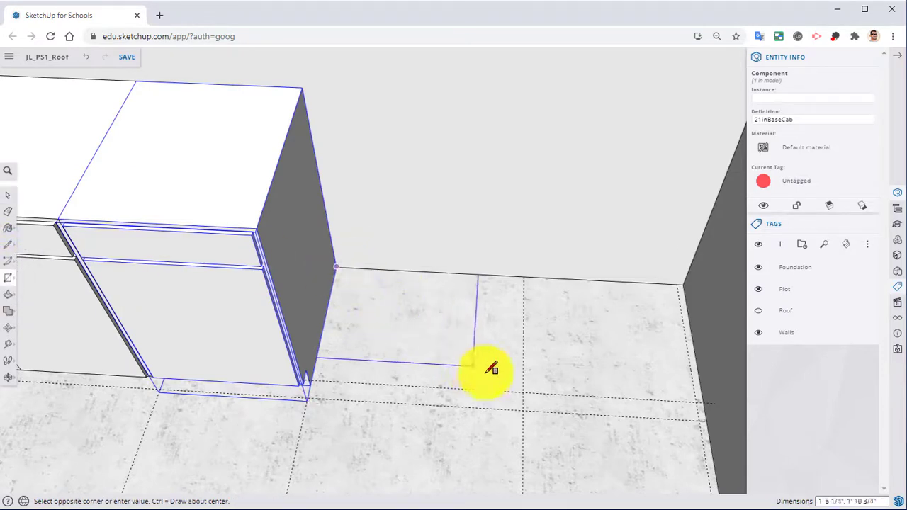
pyautogui.click(525, 408)
pyautogui.moveTo(370, 364); pyautogui.dragTo(71, 290, button='middle')
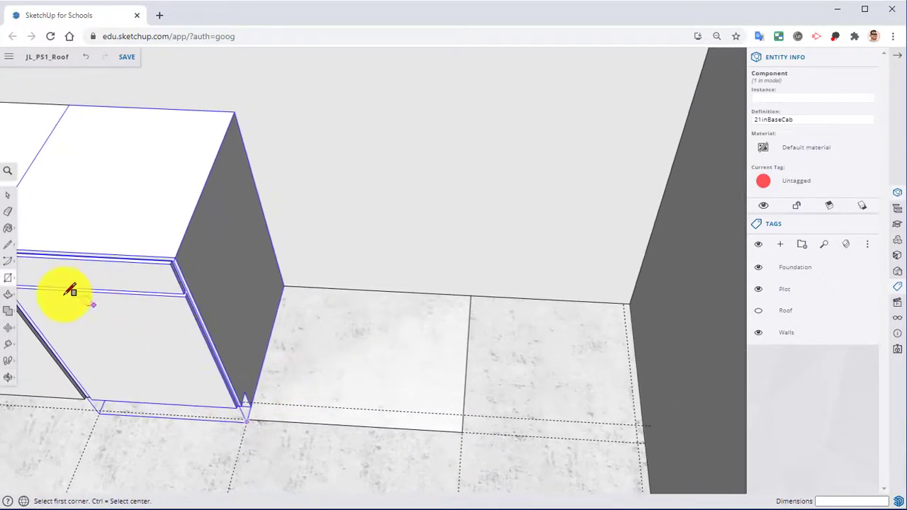
# Extrude the new floor rectangle up to the height of the 21-inch cabinet's top
pyautogui.click(5, 299)
pyautogui.click(303, 371)
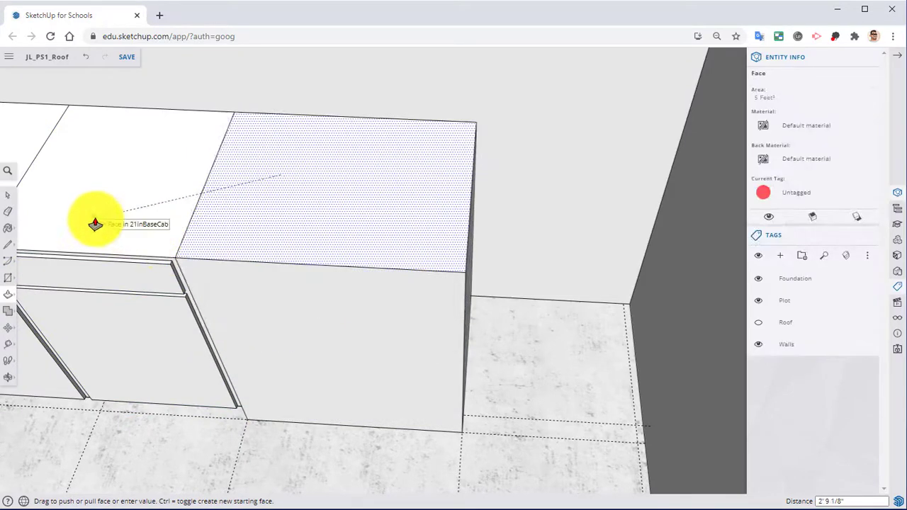
pyautogui.click(96, 222)
# Place a horizontal guide on the new box's front face, above its lower edge, at the toe-kick height
pyautogui.moveTo(266, 291); pyautogui.dragTo(286, 253, button='middle')
pyautogui.keyDown('shift'); pyautogui.moveTo(286, 254); pyautogui.dragTo(256, 229, button='middle'); pyautogui.keyUp('shift')
pyautogui.scroll(2, 270, 272)
pyautogui.click(5, 345)
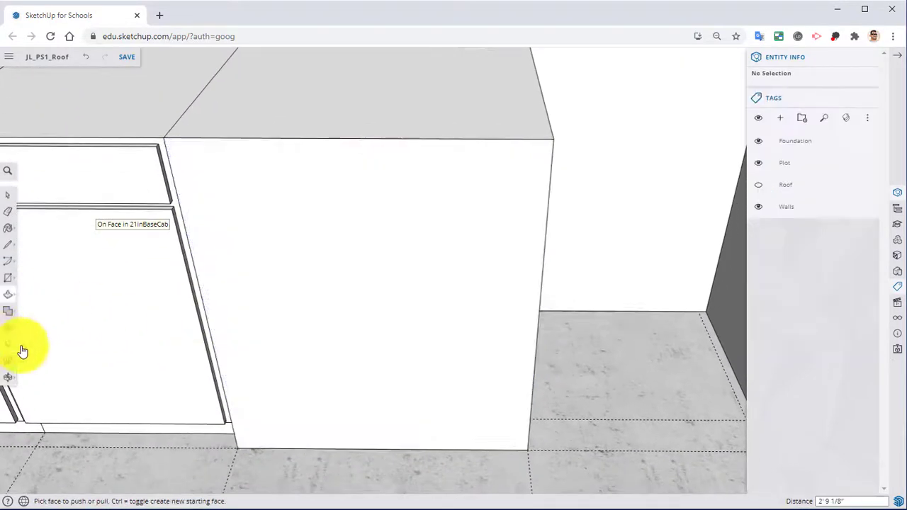
pyautogui.click(312, 447)
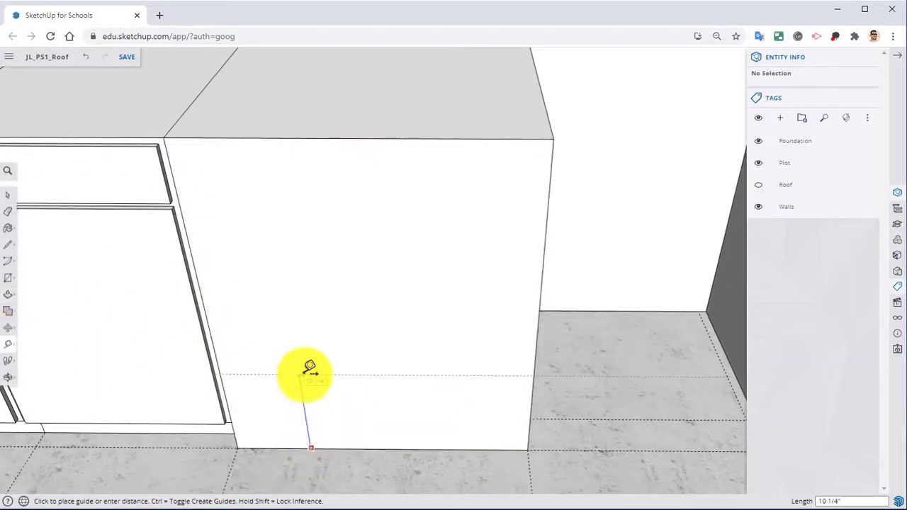
# Draw a line along the toe-kick guide across the new box's front face, from side edge to side edge
pyautogui.press('l')
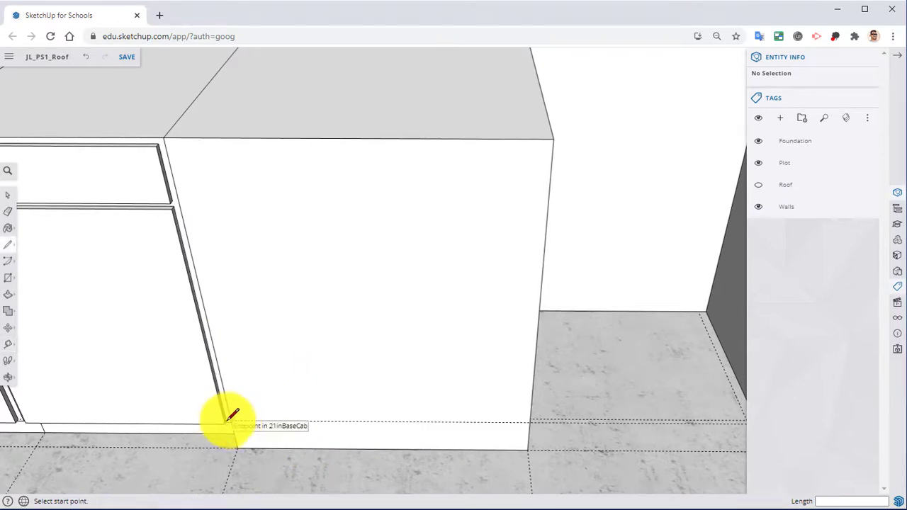
pyautogui.scroll(3, 234, 411)
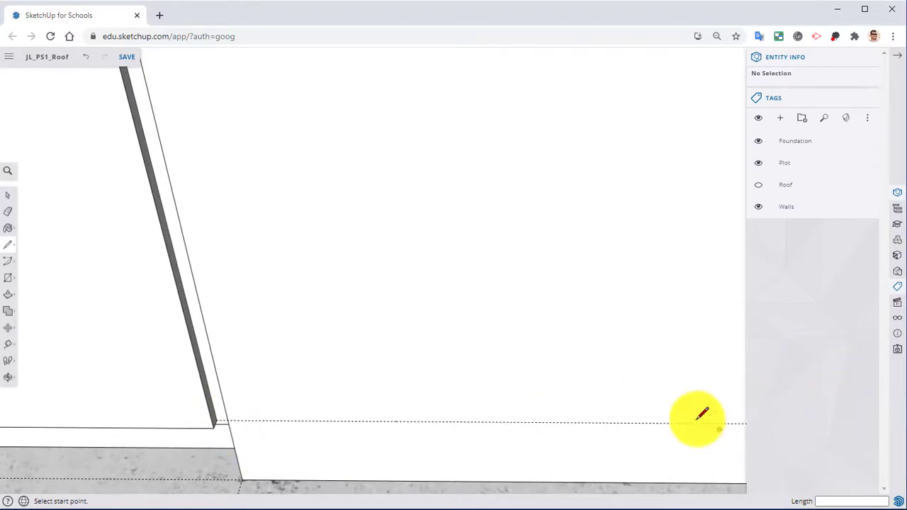
pyautogui.moveTo(705, 417); pyautogui.dragTo(468, 311, button='middle')
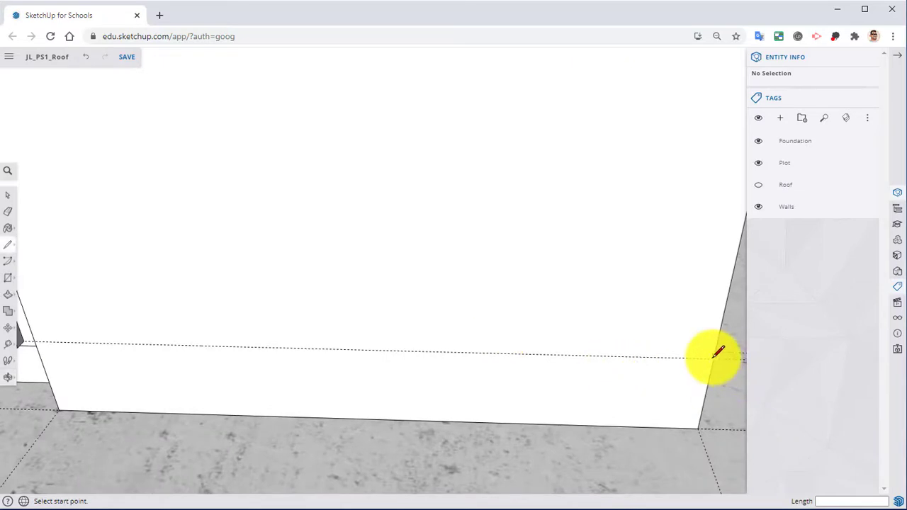
pyautogui.scroll(3, 709, 352)
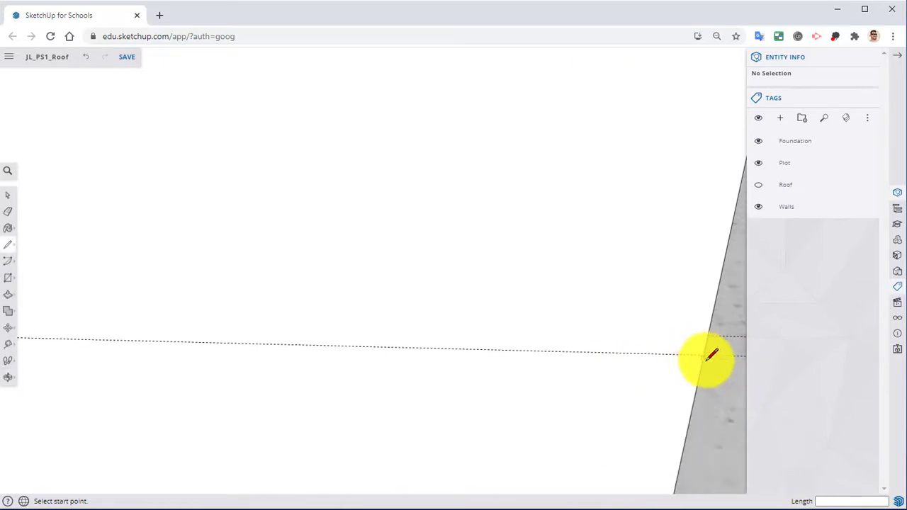
pyautogui.scroll(-3, 365, 337)
pyautogui.moveTo(362, 338)
pyautogui.keyDown('shift'); pyautogui.mouseDown(button='middle')
pyautogui.moveTo(520, 340)
pyautogui.moveTo(482, 340)
pyautogui.moveTo(599, 323)
pyautogui.mouseUp(button='middle'); pyautogui.keyUp('shift')
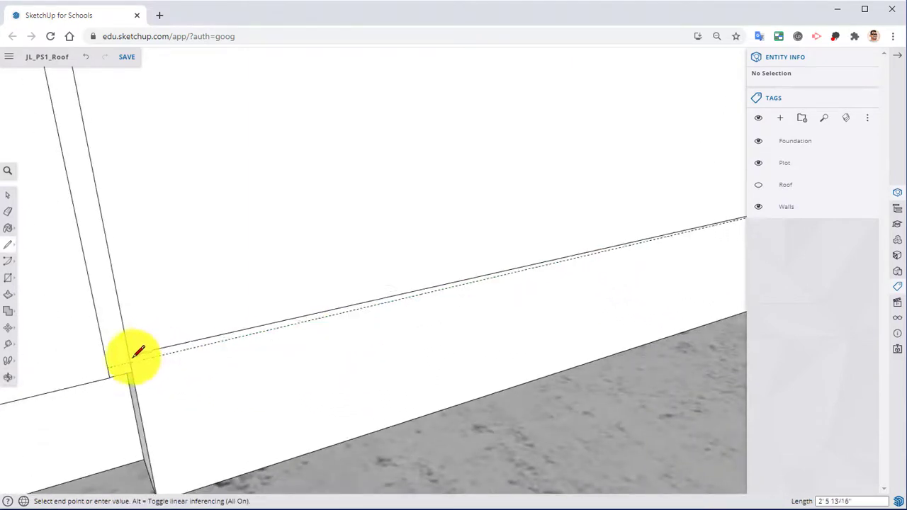
pyautogui.moveTo(131, 354); pyautogui.dragTo(230, 289, button='middle')
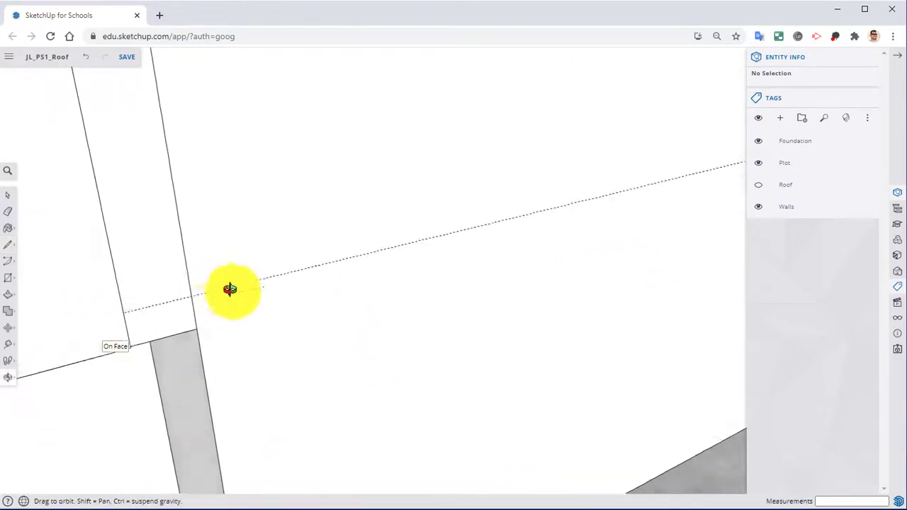
pyautogui.click(193, 306)
pyautogui.moveTo(262, 292); pyautogui.dragTo(178, 332, button='middle')
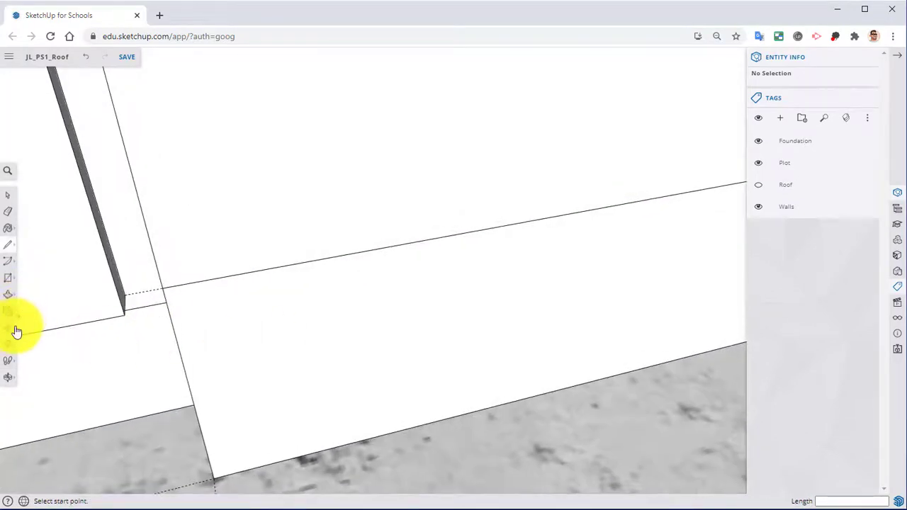
# Push the new box's toe-kick face back 2 inches to align with the 21-inch cabinet's toe kick
pyautogui.click(5, 301)
pyautogui.click(174, 333)
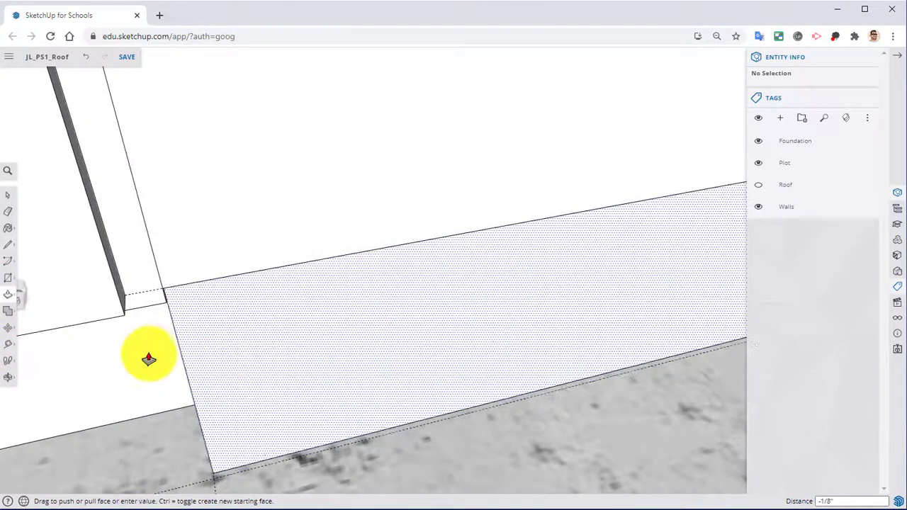
pyautogui.click(102, 354)
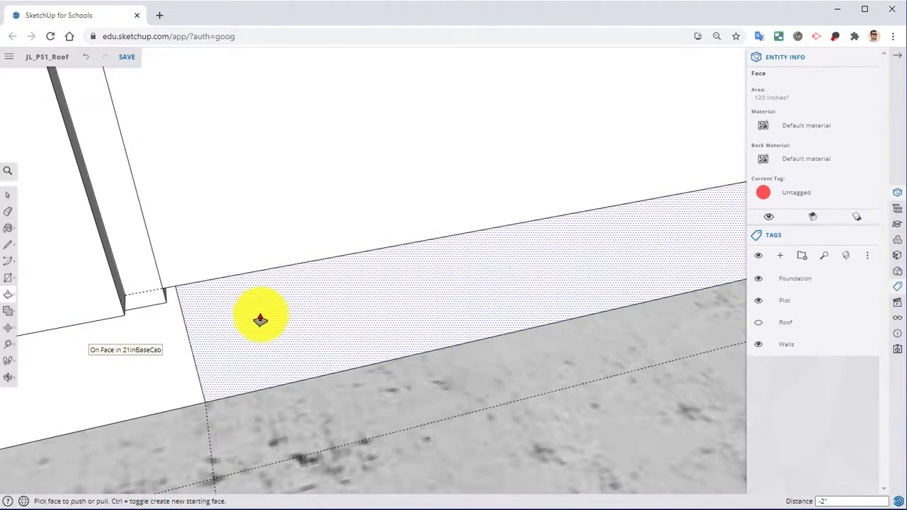
pyautogui.moveTo(259, 320)
pyautogui.mouseDown(button='middle')
pyautogui.moveTo(236, 321)
pyautogui.moveTo(242, 316)
pyautogui.mouseUp(button='middle')
pyautogui.scroll(-3, 397, 212)
pyautogui.moveTo(409, 205); pyautogui.dragTo(426, 385, button='middle')
pyautogui.scroll(-3, 411, 324)
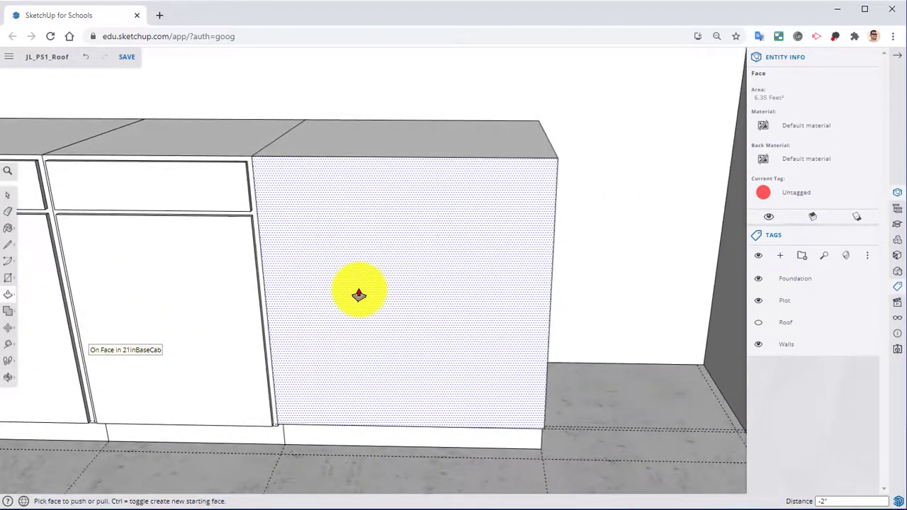
pyautogui.press('o')
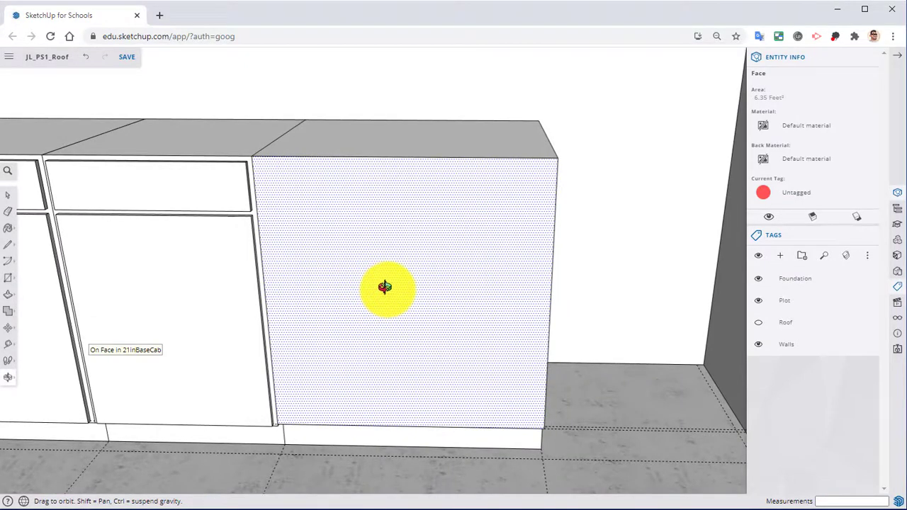
pyautogui.click(331, 225)
pyautogui.click(338, 228)
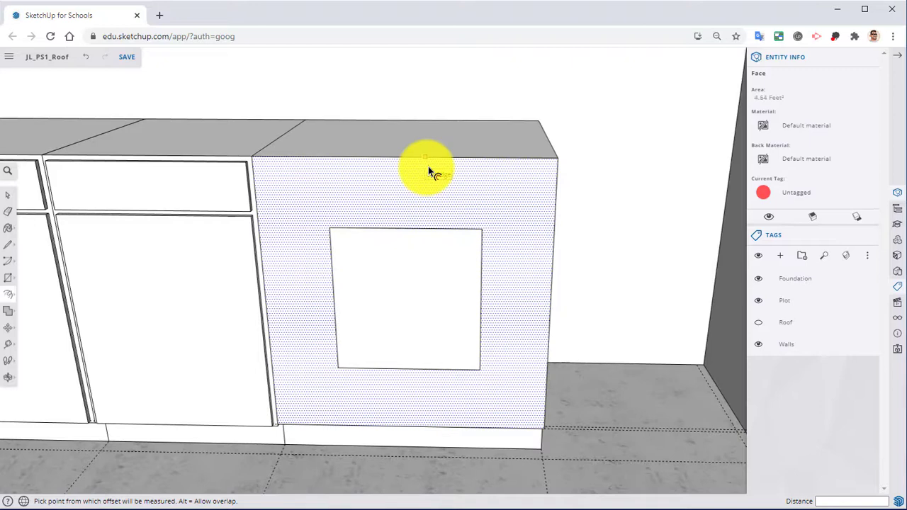
pyautogui.hotkey('ctrl', 'z')
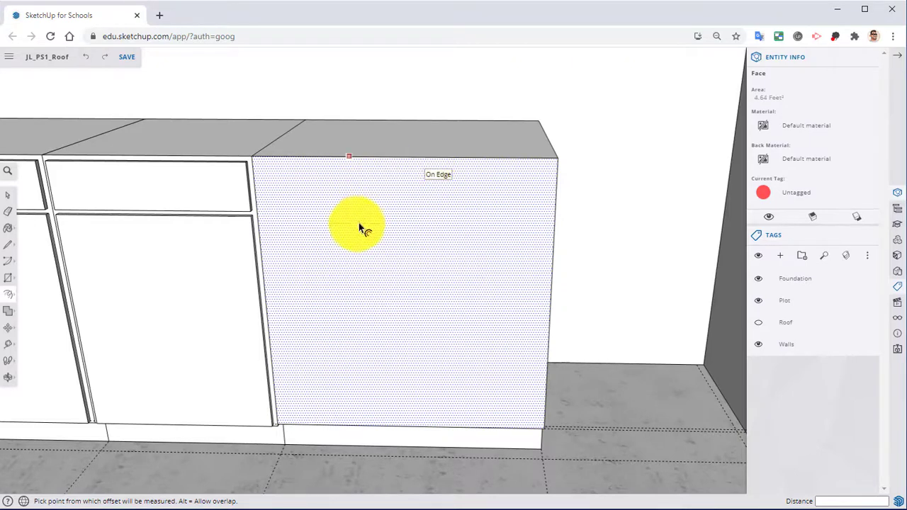
# Offset the outline of the new cabinet's front face inward by 0.5 inch
pyautogui.click(359, 223)
pyautogui.press('Escape')
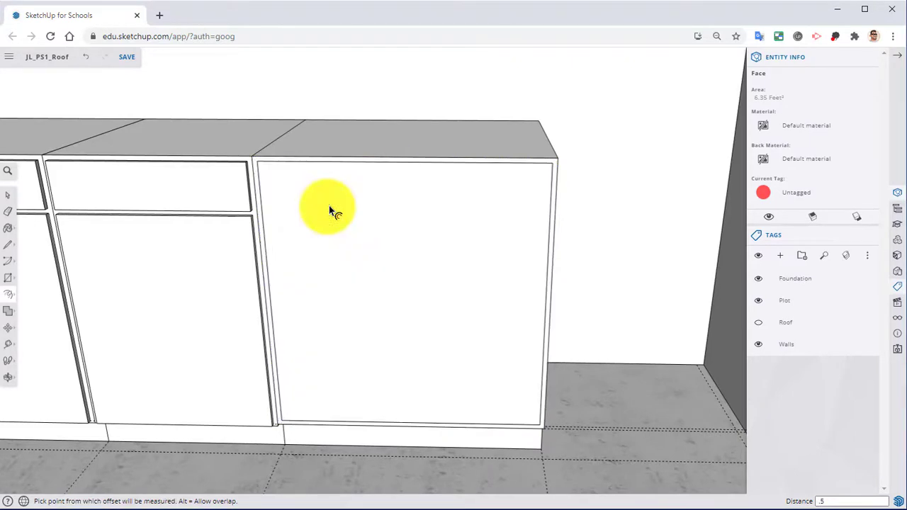
# Place two horizontal guides on the new front, one level with the neighbouring drawer's lower edge and one 0.5 inch below it
pyautogui.click(6, 346)
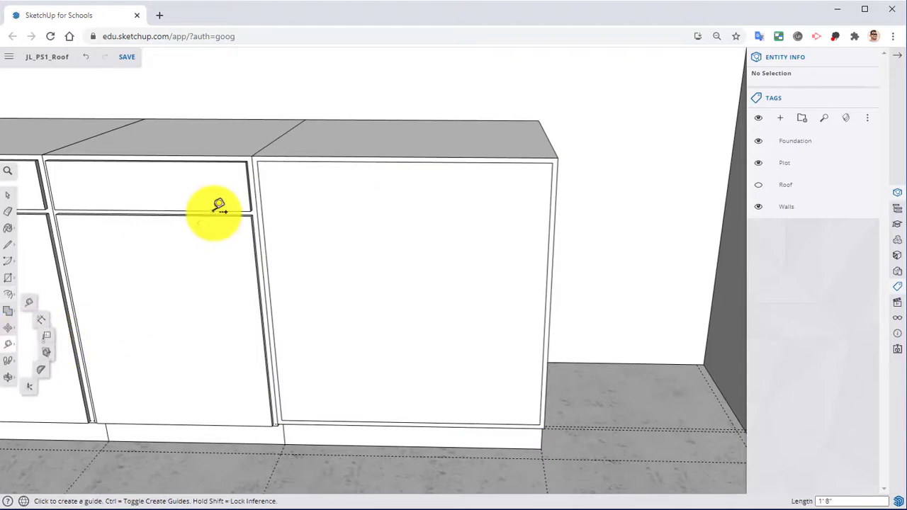
pyautogui.scroll(2, 302, 168)
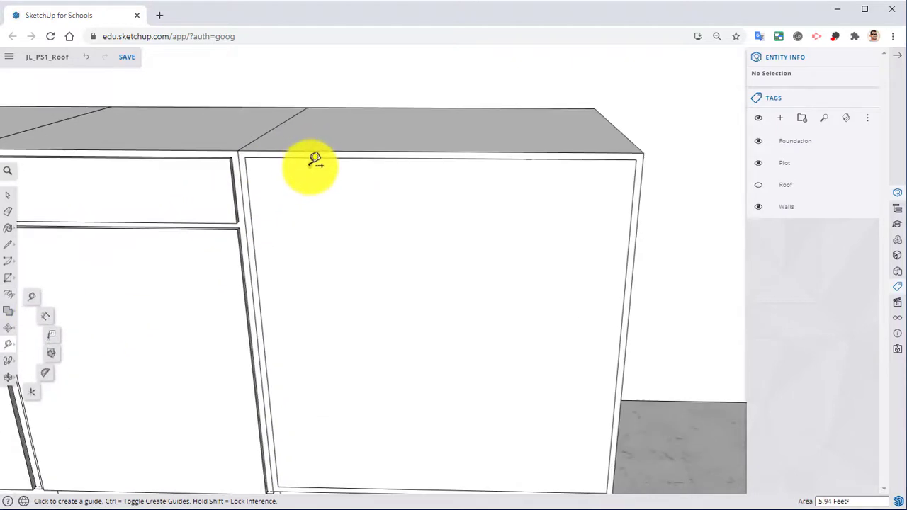
pyautogui.click(306, 157)
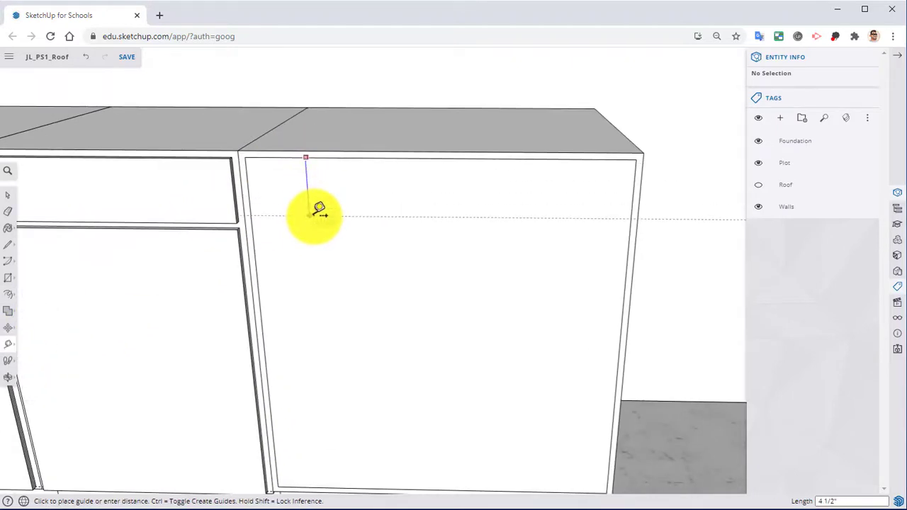
pyautogui.click(309, 222)
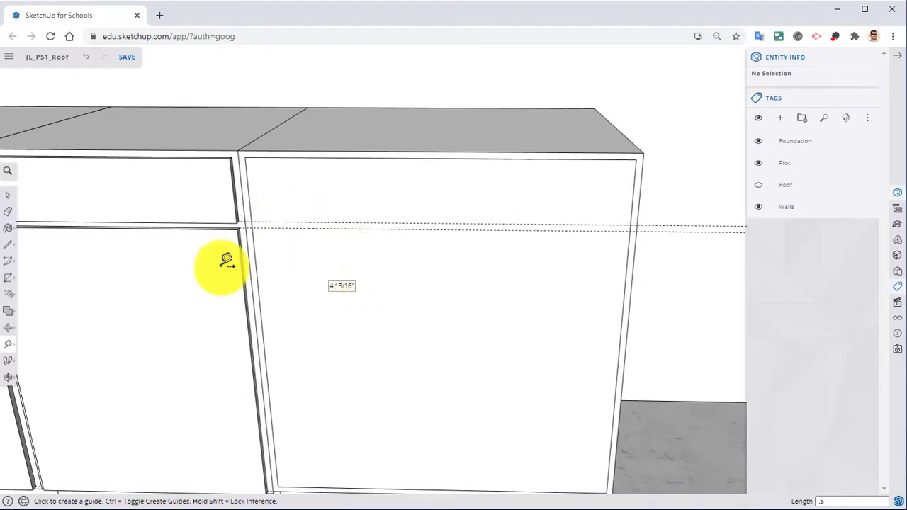
# Place a vertical guide through the midpoint of the new cabinet's front face, measured from the inset outline's side edge
pyautogui.click(257, 262)
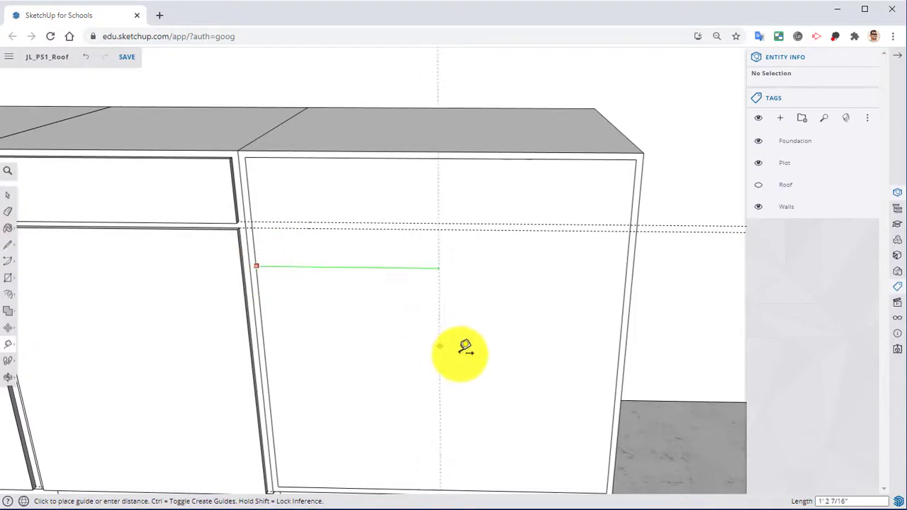
pyautogui.moveTo(464, 348); pyautogui.dragTo(418, 348, button='middle')
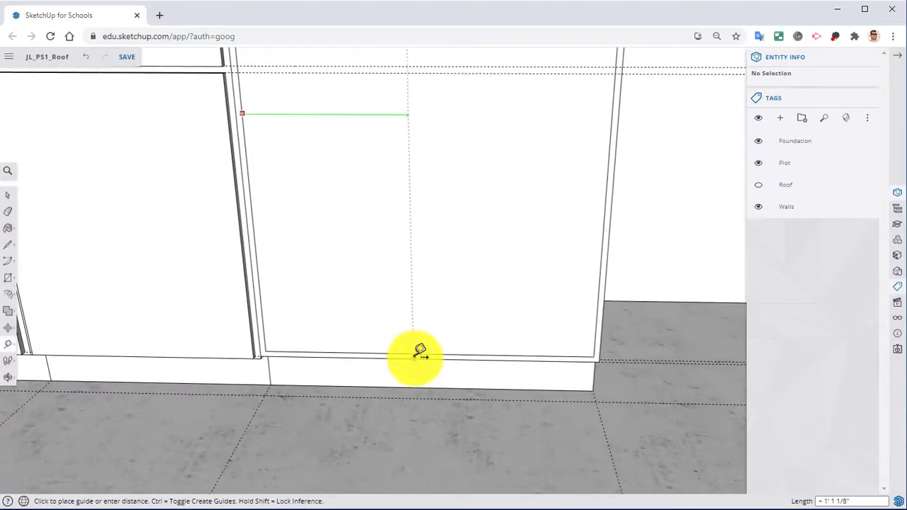
pyautogui.click(431, 349)
pyautogui.moveTo(371, 293); pyautogui.dragTo(357, 342, button='middle')
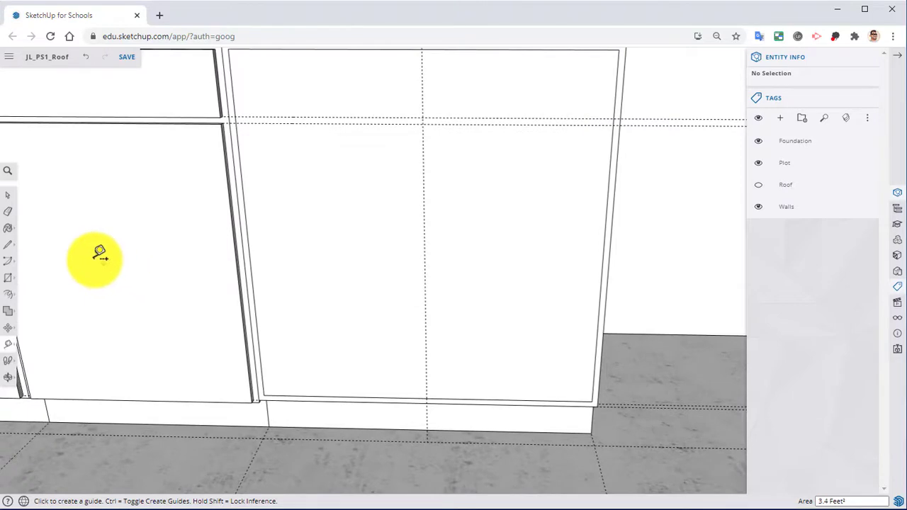
# Draw the first door rectangle from the lower guide at the inset edge beside the 21-inch cabinet down to the centre guide's lower end
pyautogui.click(10, 281)
pyautogui.click(237, 123)
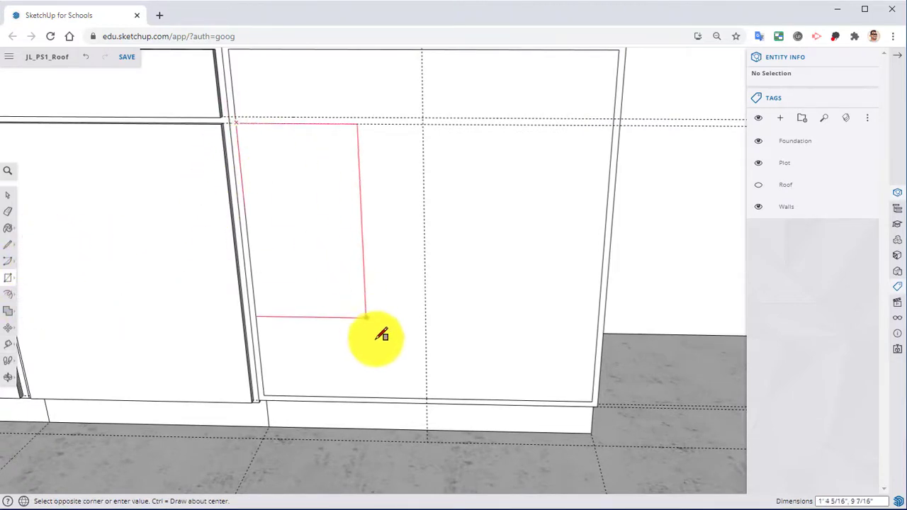
pyautogui.click(428, 404)
# Draw the second door as a 2' by 1' 2 1/2" rectangle, and a 1/2" line from its outer lower corner to the face's bottom edge
pyautogui.scroll(2, 427, 334)
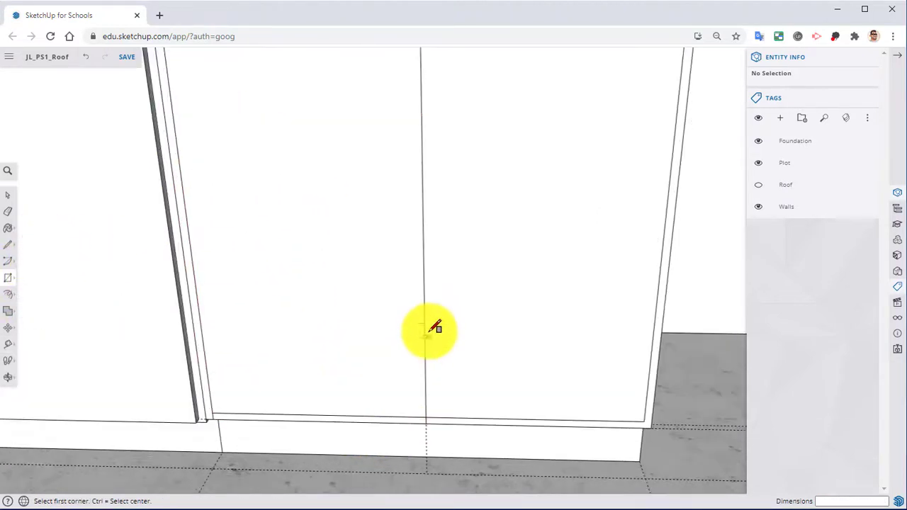
pyautogui.keyDown('shift'); pyautogui.moveTo(435, 161); pyautogui.dragTo(361, 243, button='middle'); pyautogui.keyUp('shift')
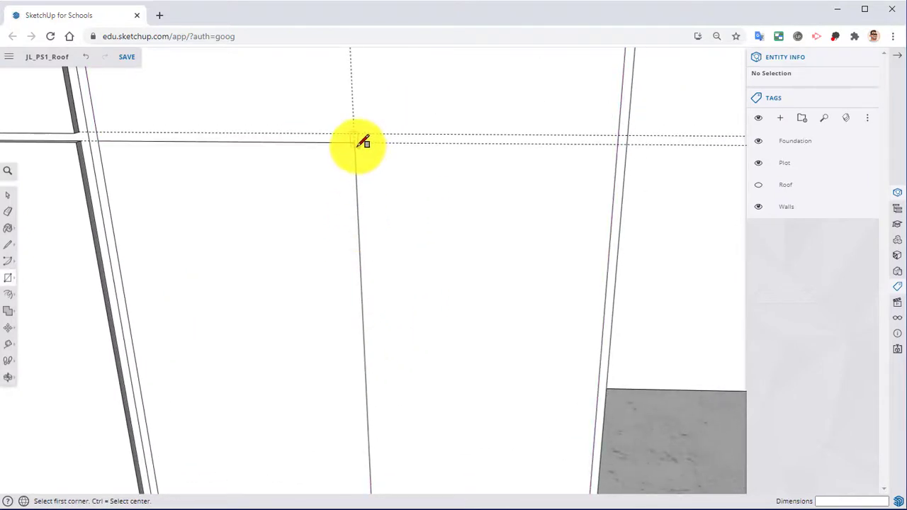
pyautogui.keyDown('shift'); pyautogui.moveTo(462, 288); pyautogui.dragTo(418, 54, button='middle'); pyautogui.keyUp('shift')
pyautogui.scroll(2, 481, 309)
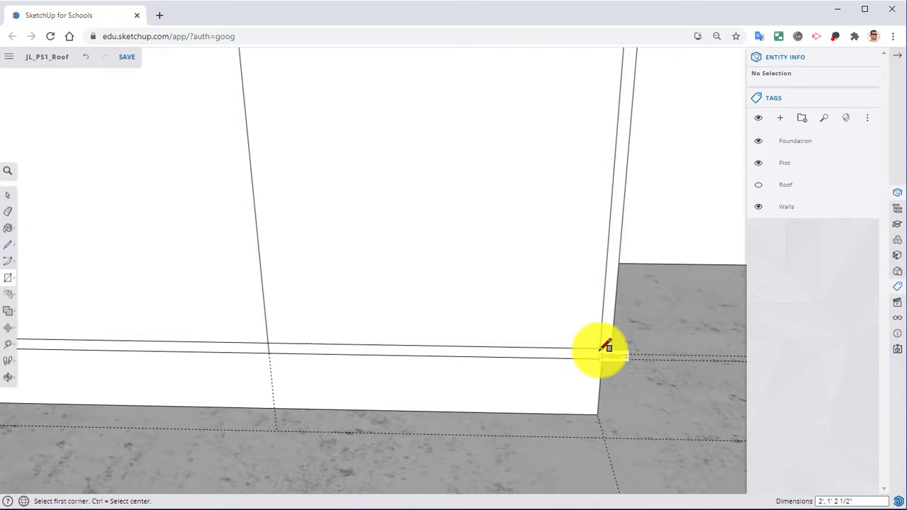
pyautogui.scroll(3, 601, 348)
pyautogui.press('l')
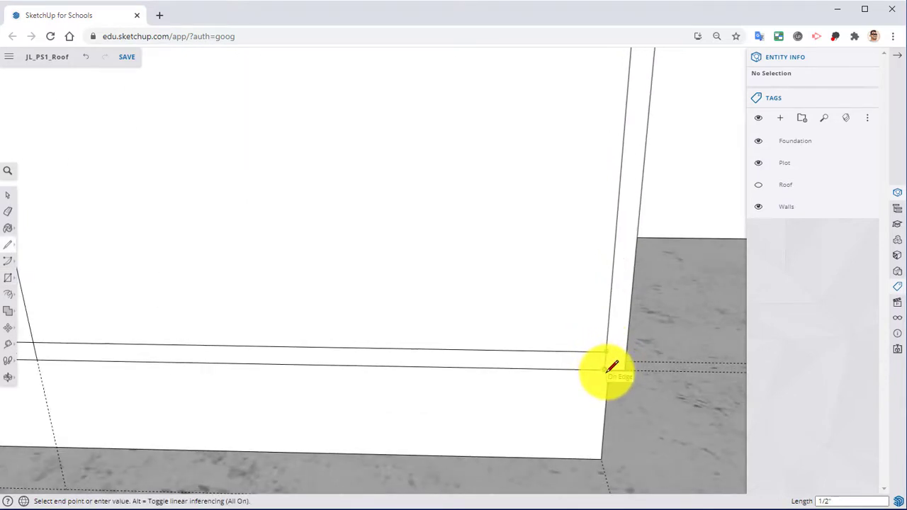
# Draw a 2' 5" by 5" drawer-front rectangle from the inset outline's upper corner to the upper guide at the opposite inset edge
pyautogui.keyDown('shift'); pyautogui.moveTo(476, 218); pyautogui.dragTo(497, 369, button='middle'); pyautogui.keyUp('shift')
pyautogui.scroll(-3, 468, 227)
pyautogui.moveTo(481, 339); pyautogui.dragTo(449, 263, button='middle')
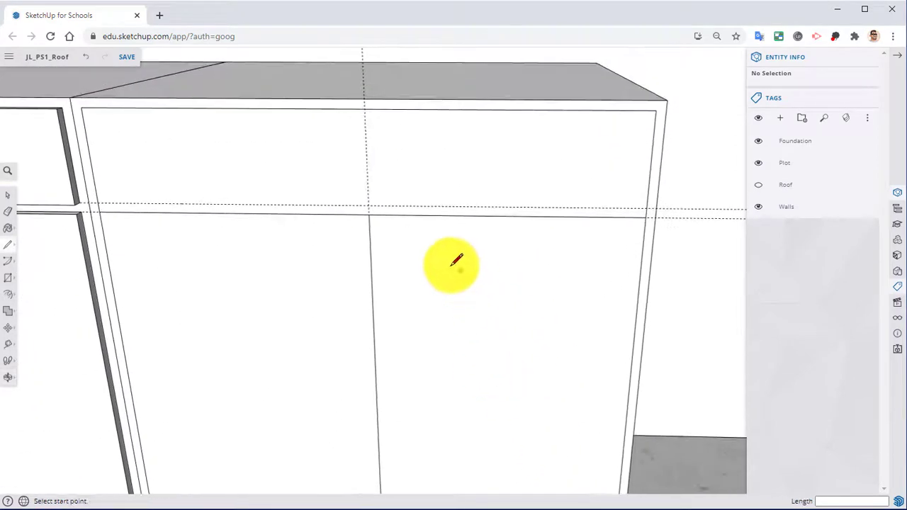
pyautogui.click(6, 278)
pyautogui.click(81, 107)
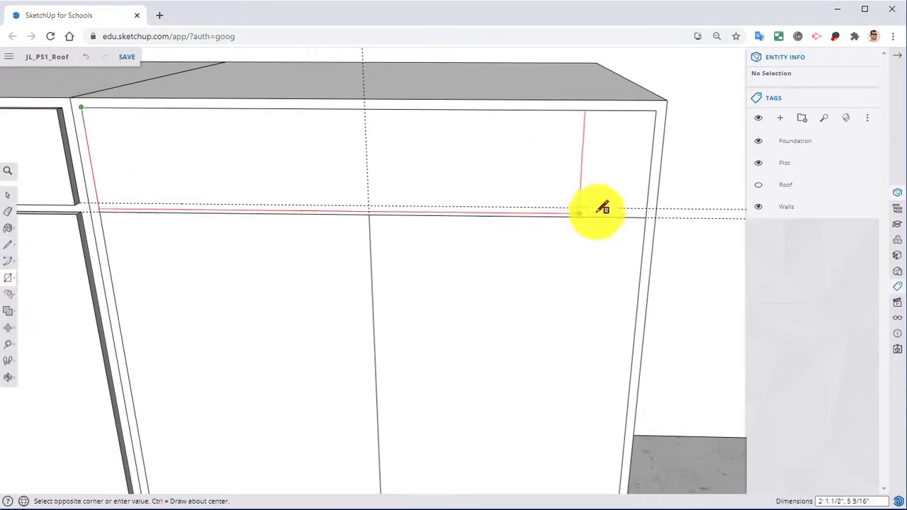
pyautogui.click(650, 206)
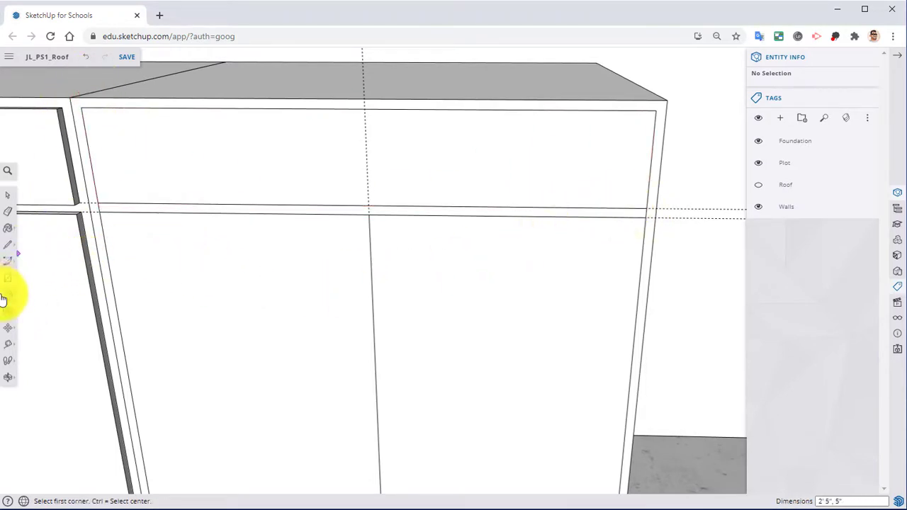
# Pull the drawer front and both door faces of the new cabinet out by 0.5 inch
pyautogui.click(10, 359)
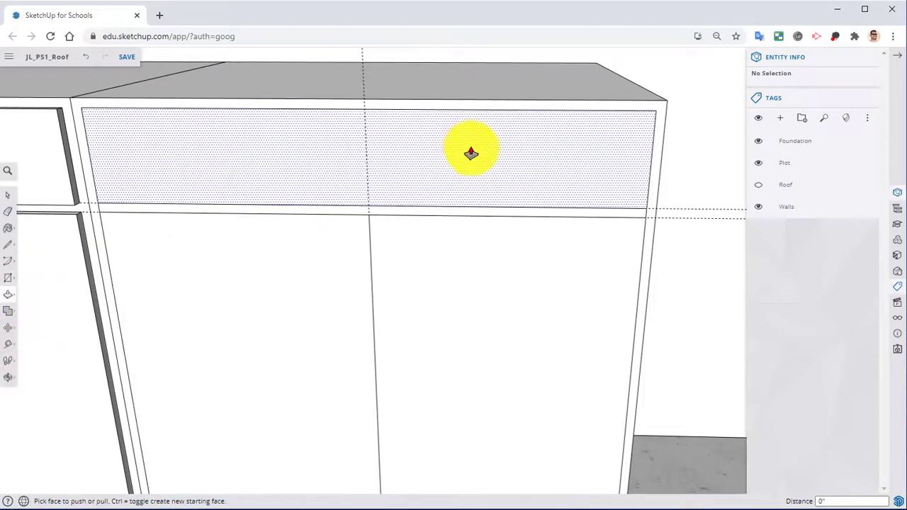
pyautogui.click(470, 151)
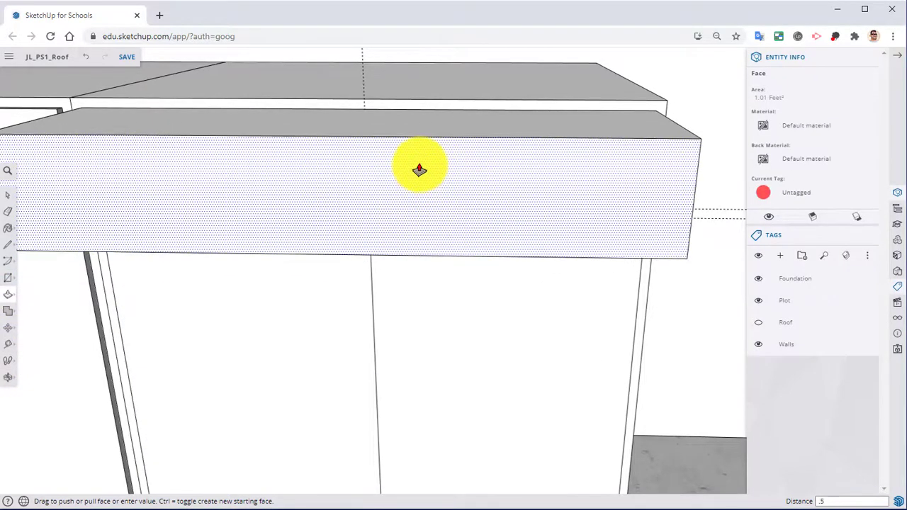
pyautogui.press('Return')
pyautogui.click(127, 304)
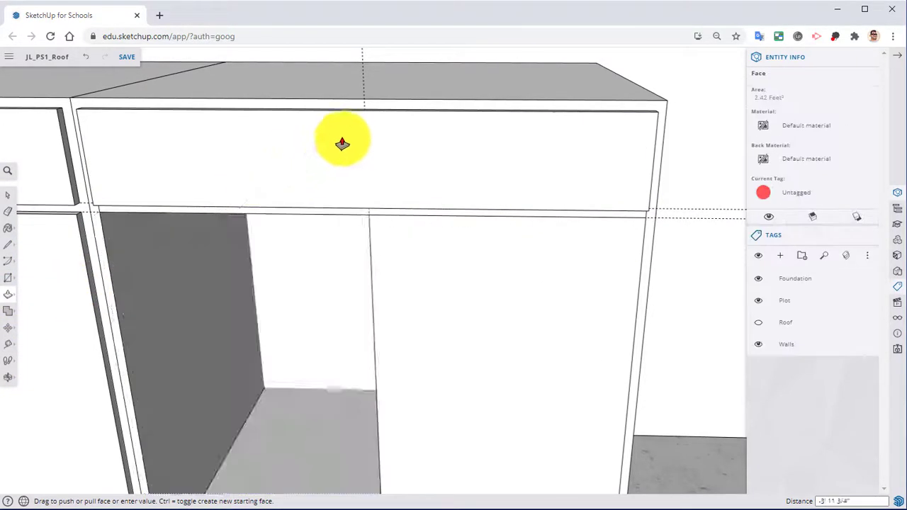
pyautogui.press('Escape')
pyautogui.moveTo(350, 130); pyautogui.dragTo(331, 211, button='middle')
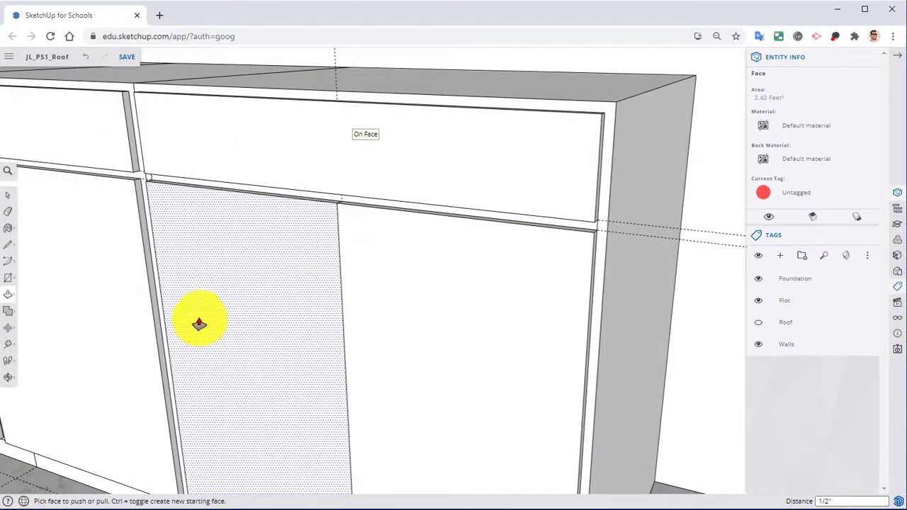
# Erase the horizontal guides along the gap between the new cabinet's drawer front and its doors
pyautogui.click(8, 212)
pyautogui.moveTo(234, 253)
pyautogui.mouseDown(button='middle')
pyautogui.moveTo(399, 245)
pyautogui.moveTo(328, 253)
pyautogui.moveTo(239, 155)
pyautogui.mouseUp(button='middle')
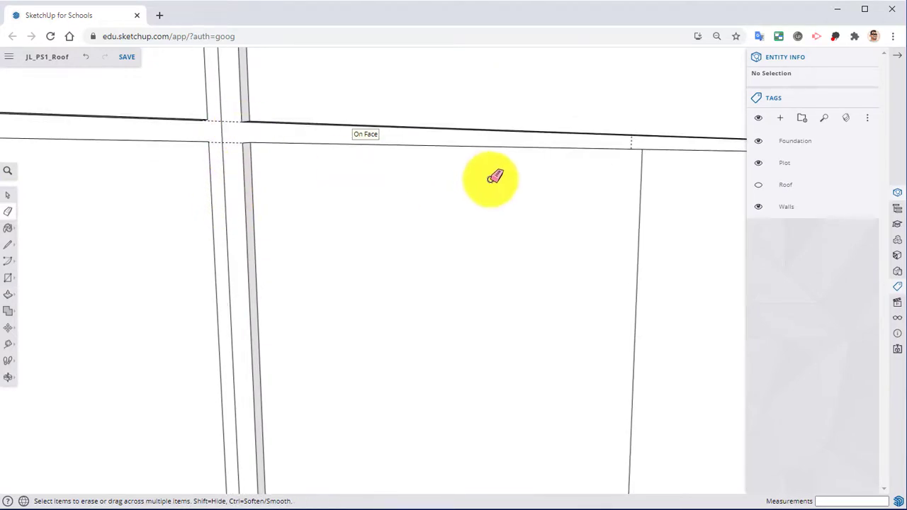
pyautogui.moveTo(492, 178); pyautogui.dragTo(471, 198, button='middle')
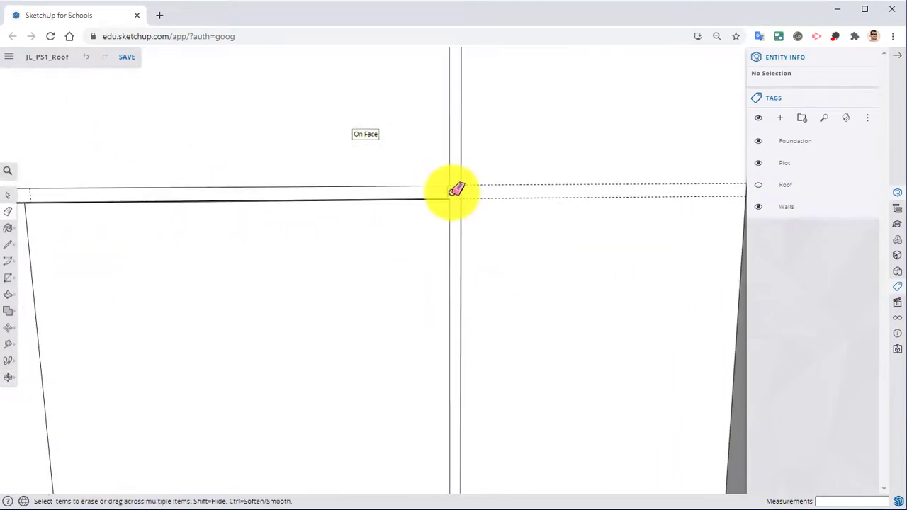
pyautogui.click(513, 197)
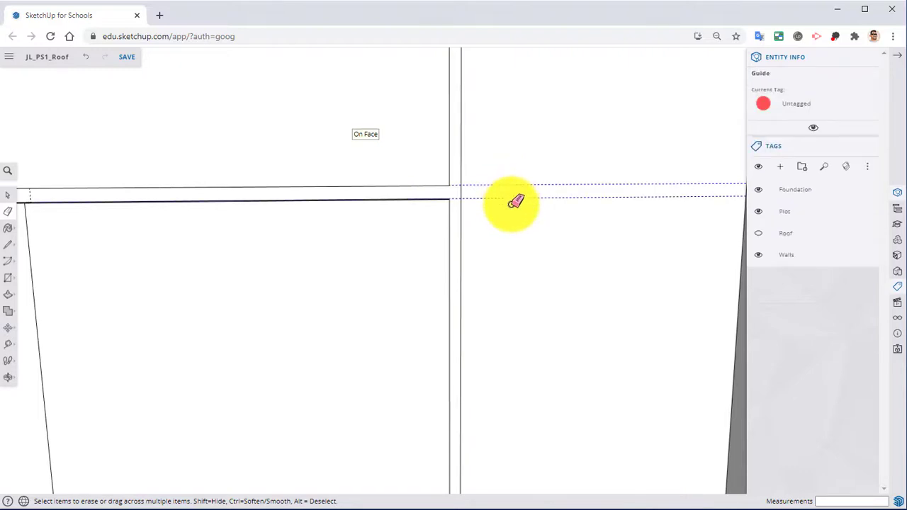
pyautogui.moveTo(515, 203)
pyautogui.mouseDown(button='middle')
pyautogui.moveTo(456, 228)
pyautogui.moveTo(367, 324)
pyautogui.moveTo(314, 257)
pyautogui.moveTo(462, 316)
pyautogui.moveTo(319, 266)
pyautogui.mouseUp(button='middle')
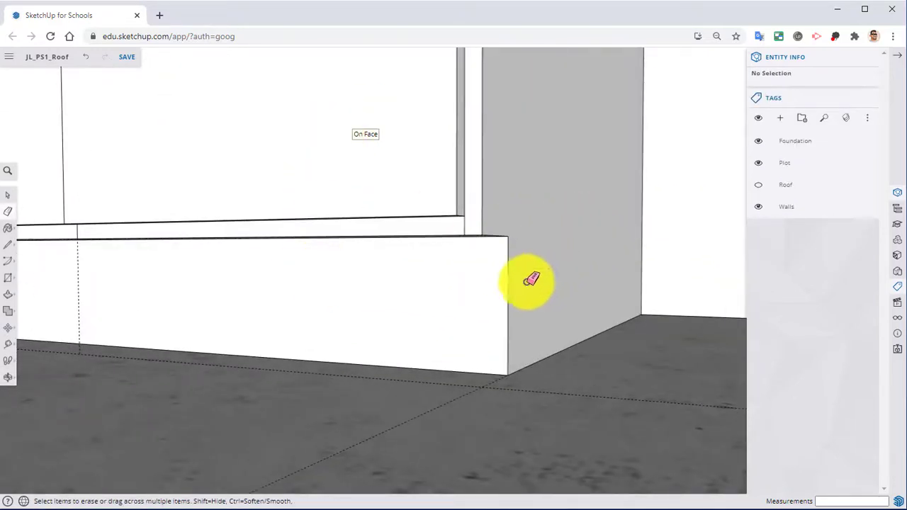
# Pull the undersides of both doors down 1/2" so they sit flush with the cabinet face's bottom edge
pyautogui.scroll(2, 425, 284)
pyautogui.moveTo(394, 239)
pyautogui.mouseDown(button='middle')
pyautogui.moveTo(318, 219)
pyautogui.moveTo(362, 238)
pyautogui.moveTo(573, 203)
pyautogui.moveTo(466, 237)
pyautogui.moveTo(527, 277)
pyautogui.moveTo(343, 280)
pyautogui.moveTo(370, 260)
pyautogui.moveTo(263, 263)
pyautogui.mouseUp(button='middle')
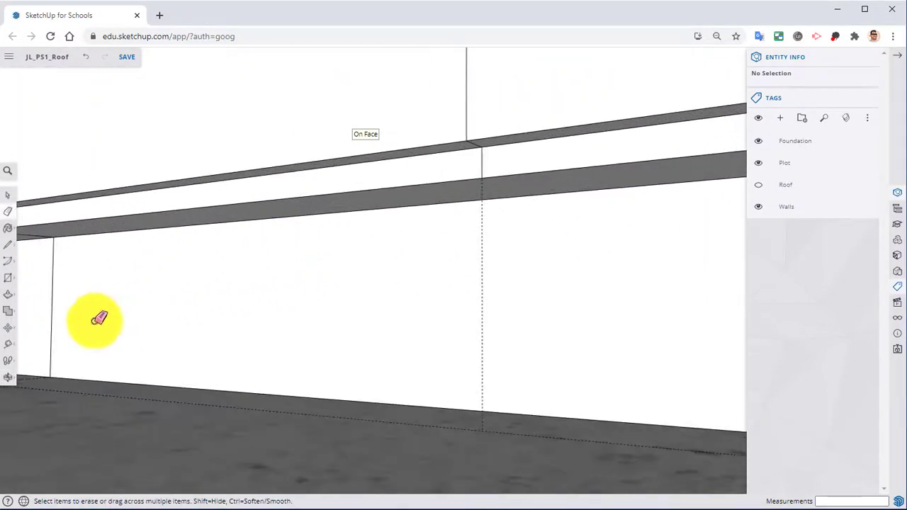
pyautogui.click(8, 296)
pyautogui.scroll(1, 445, 203)
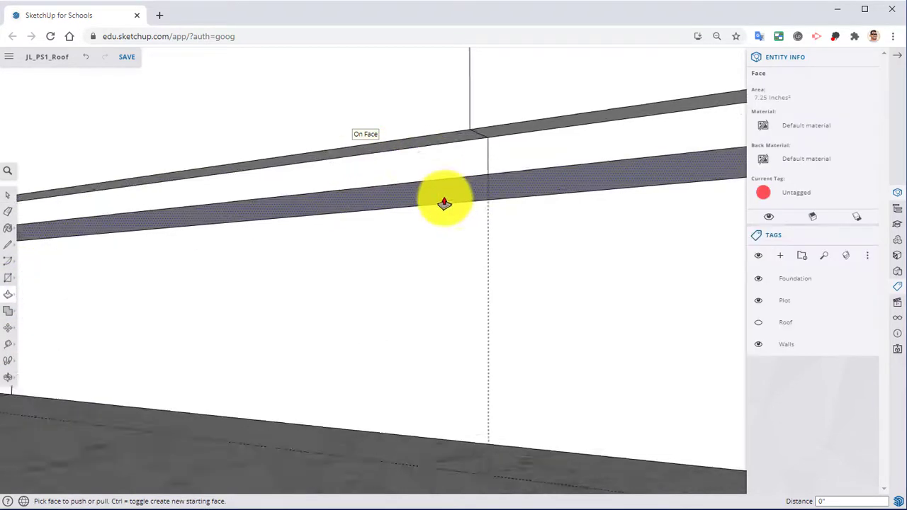
pyautogui.moveTo(445, 203); pyautogui.dragTo(407, 154, button='middle')
pyautogui.click(406, 129)
pyautogui.click(454, 171)
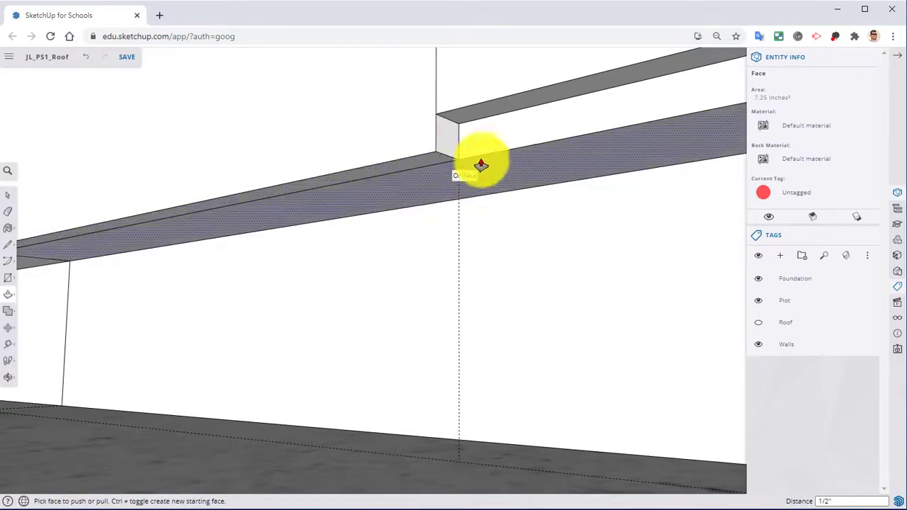
pyautogui.click(482, 111)
pyautogui.click(560, 156)
# Place a guide on the cabinet's underside, 0.5" in from the edge where the doors meet the cabinet face
pyautogui.moveTo(496, 219); pyautogui.dragTo(283, 190, button='middle')
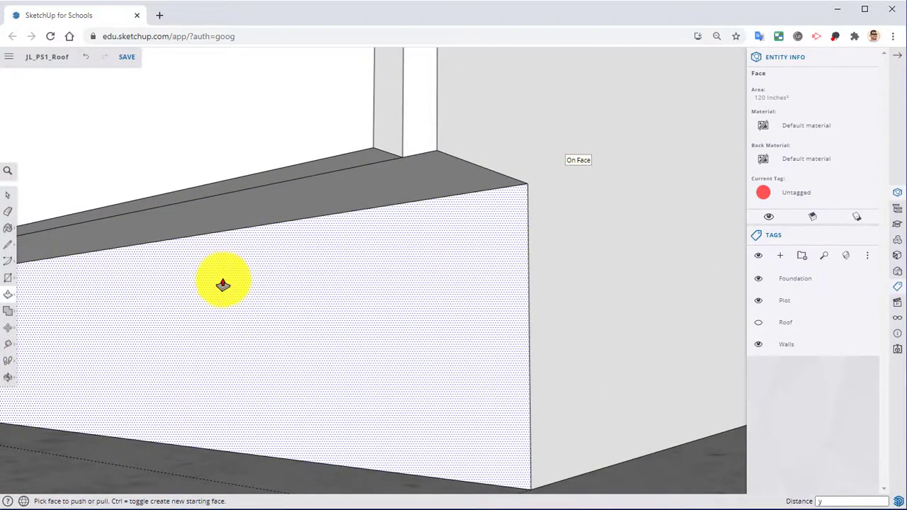
pyautogui.press('t')
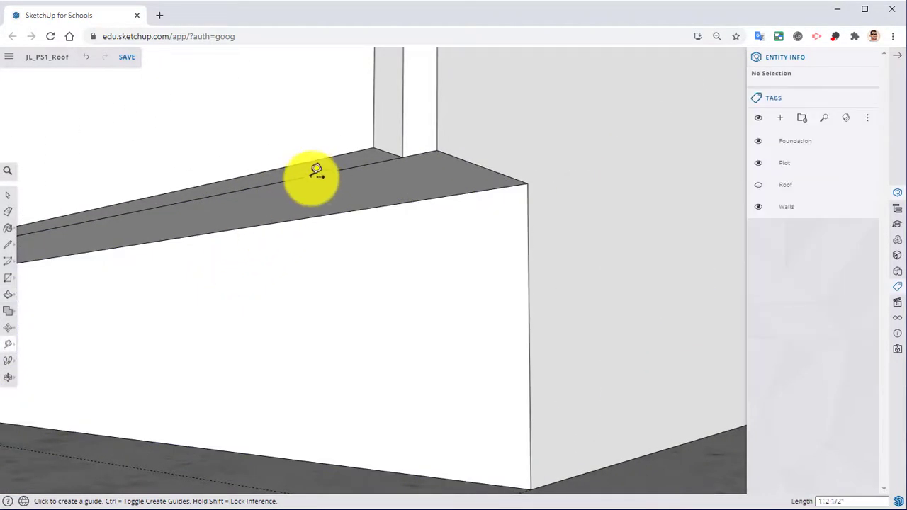
pyautogui.click(310, 175)
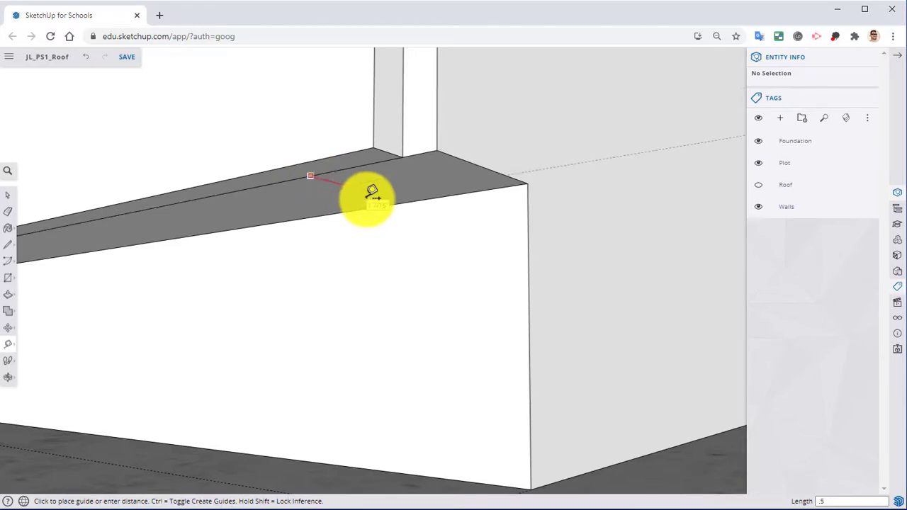
# Draw a 2' 6" line along the underside guide from the cabinet's outer end to the 21-inch cabinet
pyautogui.click(6, 245)
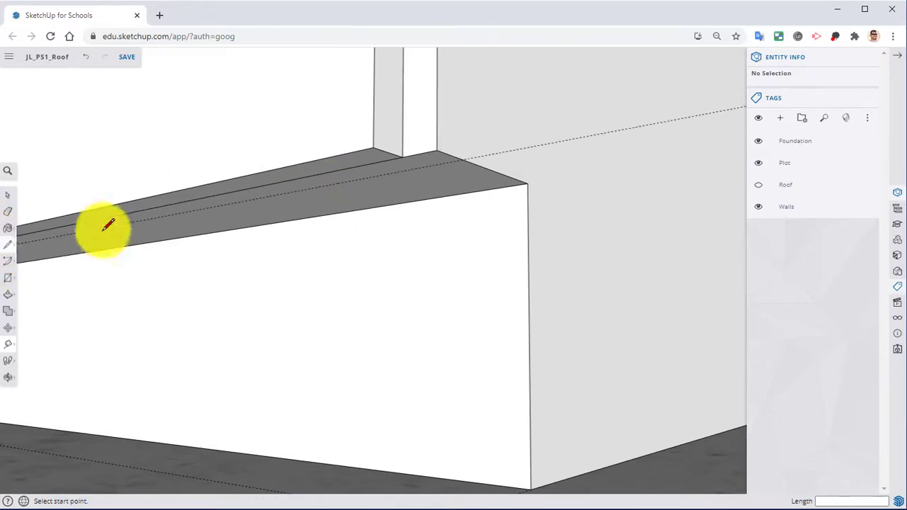
pyautogui.click(470, 154)
pyautogui.moveTo(300, 202)
pyautogui.mouseDown(button='middle')
pyautogui.moveTo(314, 219)
pyautogui.moveTo(465, 217)
pyautogui.moveTo(400, 181)
pyautogui.moveTo(419, 265)
pyautogui.moveTo(281, 282)
pyautogui.moveTo(290, 209)
pyautogui.moveTo(276, 305)
pyautogui.moveTo(454, 405)
pyautogui.mouseUp(button='middle')
pyautogui.keyDown('shift'); pyautogui.moveTo(235, 354); pyautogui.dragTo(383, 269, button='middle'); pyautogui.keyUp('shift')
pyautogui.scroll(3, 204, 320)
pyautogui.keyDown('shift'); pyautogui.moveTo(205, 320); pyautogui.dragTo(567, 245, button='middle'); pyautogui.keyUp('shift')
pyautogui.keyDown('shift'); pyautogui.moveTo(192, 264); pyautogui.dragTo(353, 265, button='middle'); pyautogui.keyUp('shift')
pyautogui.scroll(2, 244, 289)
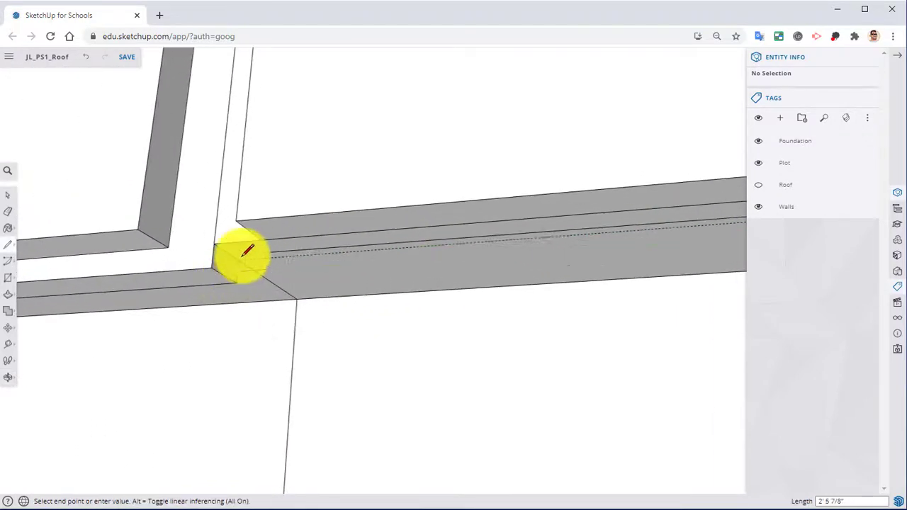
pyautogui.click(239, 260)
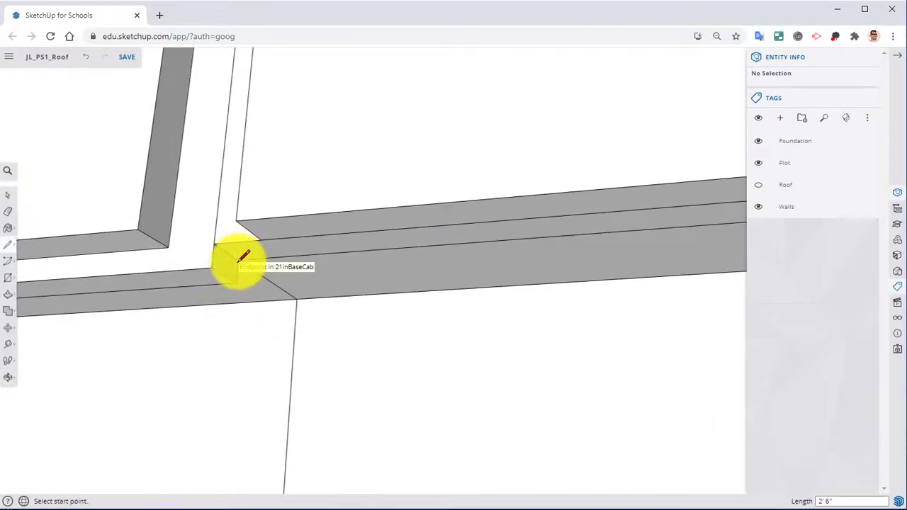
# Pull the narrow underside strip behind the doors down level with the lower edge of the 21-inch cabinet
pyautogui.click(8, 319)
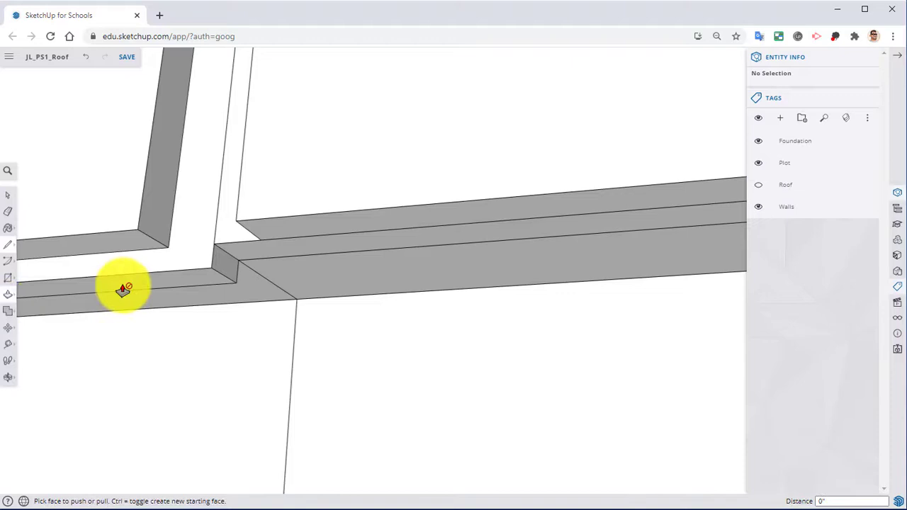
pyautogui.click(278, 247)
pyautogui.click(140, 286)
# Erase the remaining construction guides at the lower edge and underside of the new cabinet
pyautogui.click(8, 211)
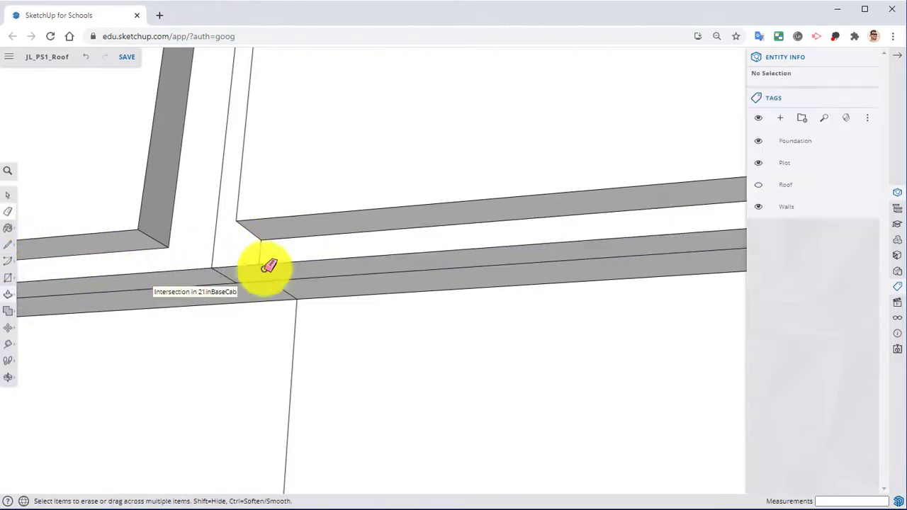
pyautogui.moveTo(273, 253)
pyautogui.mouseDown(button='middle')
pyautogui.moveTo(290, 293)
pyautogui.moveTo(419, 263)
pyautogui.moveTo(411, 440)
pyautogui.moveTo(199, 365)
pyautogui.moveTo(357, 457)
pyautogui.mouseUp(button='middle')
pyautogui.moveTo(496, 420)
pyautogui.mouseDown(button='middle')
pyautogui.moveTo(257, 411)
pyautogui.moveTo(475, 411)
pyautogui.moveTo(550, 348)
pyautogui.moveTo(308, 345)
pyautogui.mouseUp(button='middle')
pyautogui.scroll(3, 412, 283)
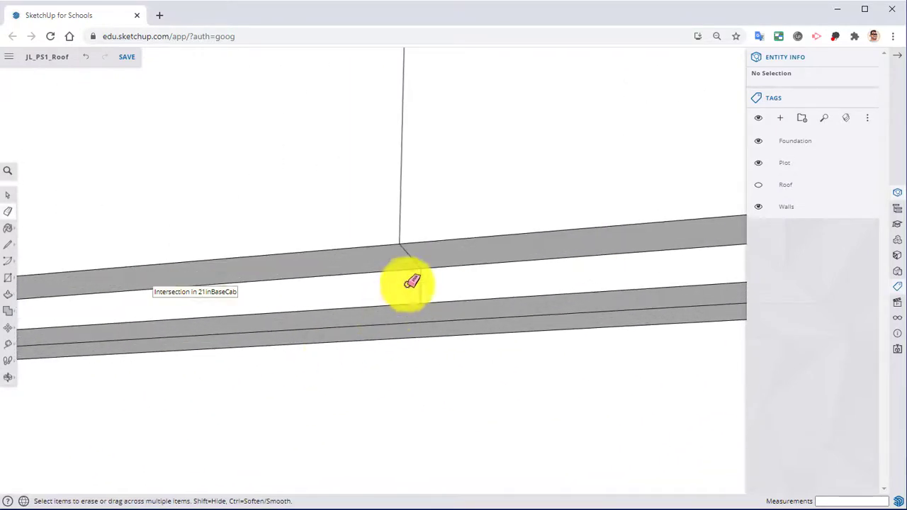
pyautogui.moveTo(429, 284)
pyautogui.mouseDown(button='middle')
pyautogui.moveTo(530, 314)
pyautogui.moveTo(385, 364)
pyautogui.moveTo(573, 304)
pyautogui.moveTo(484, 472)
pyautogui.moveTo(351, 370)
pyautogui.moveTo(532, 482)
pyautogui.mouseUp(button='middle')
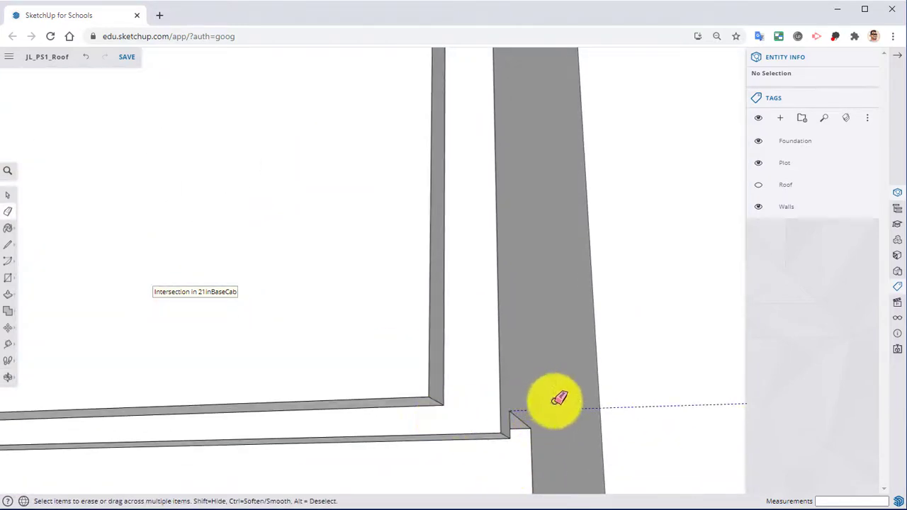
pyautogui.moveTo(559, 399); pyautogui.dragTo(591, 319, button='middle')
# Make a component named 30inBaseCab from all the geometry of the finished two-door cabinet
pyautogui.press('space')
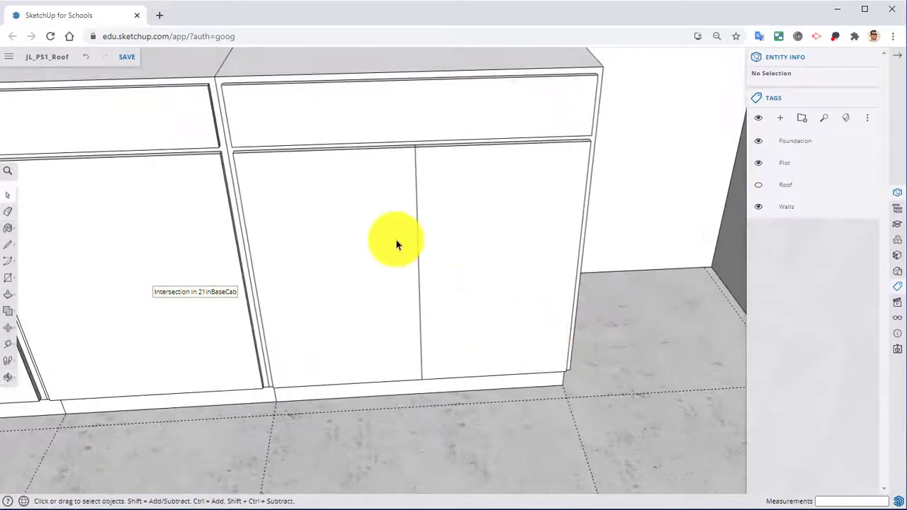
pyautogui.click(457, 195)
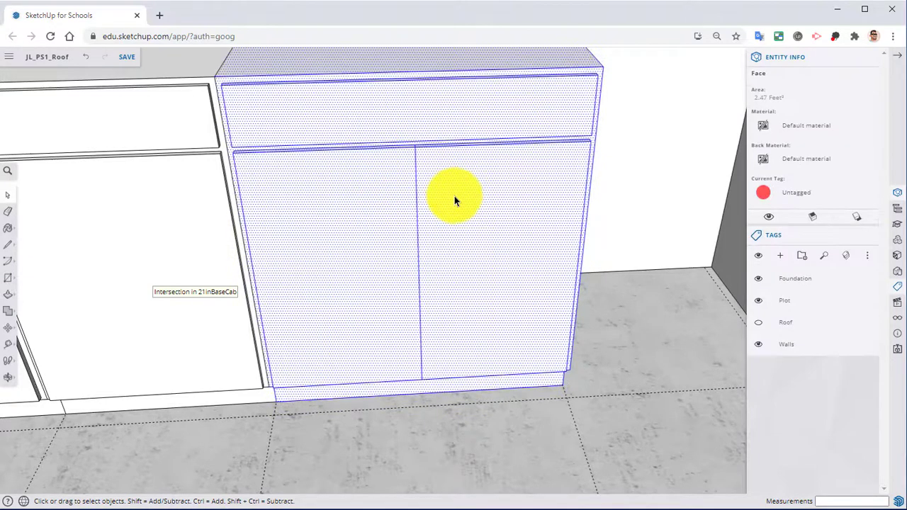
pyautogui.tripleClick(454, 200)
pyautogui.moveTo(454, 196); pyautogui.dragTo(336, 213, button='middle')
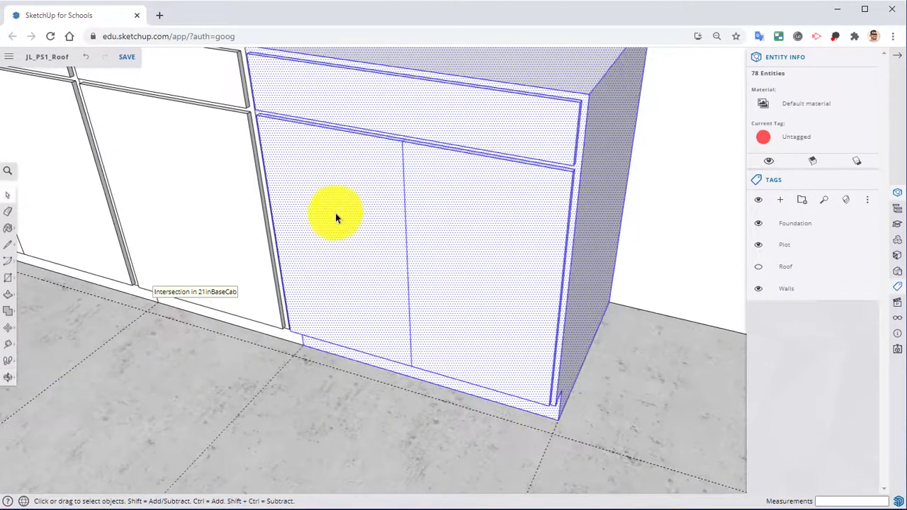
pyautogui.rightClick(336, 216)
pyautogui.click(376, 355)
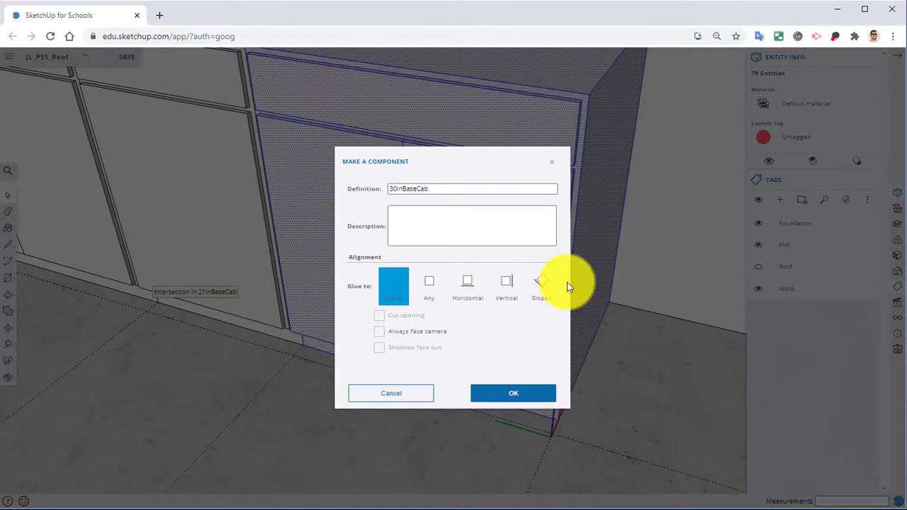
pyautogui.click(539, 395)
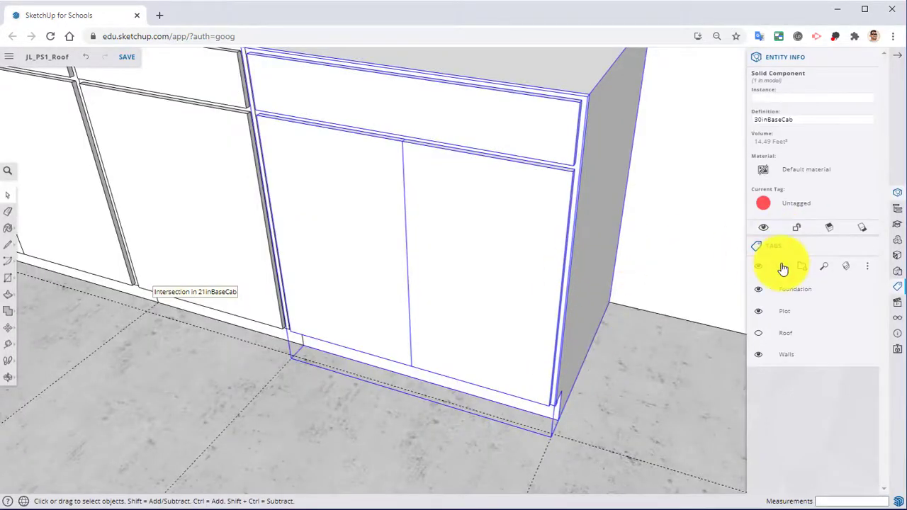
# Create a new tag named Kitchen
pyautogui.click(784, 268)
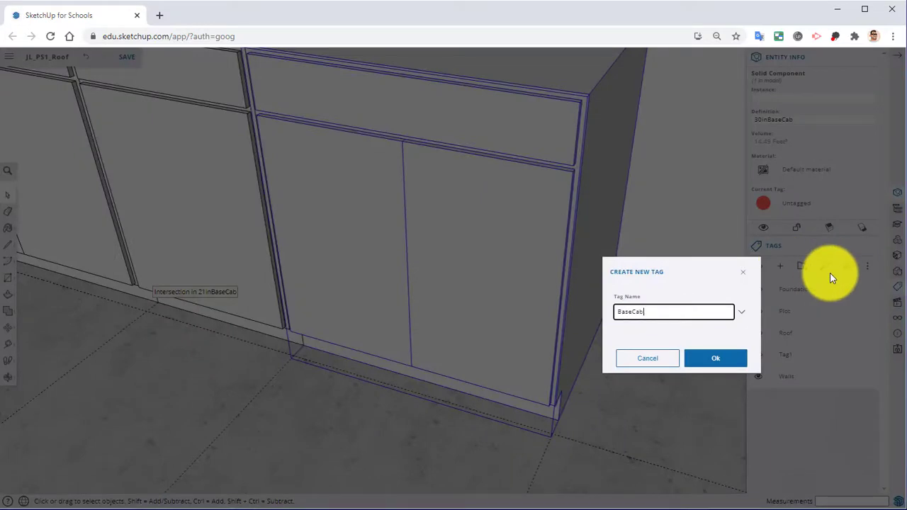
pyautogui.write('Base')
pyautogui.press('BackSpace')
pyautogui.press('BackSpace')
pyautogui.press('BackSpace')
pyautogui.press('BackSpace')
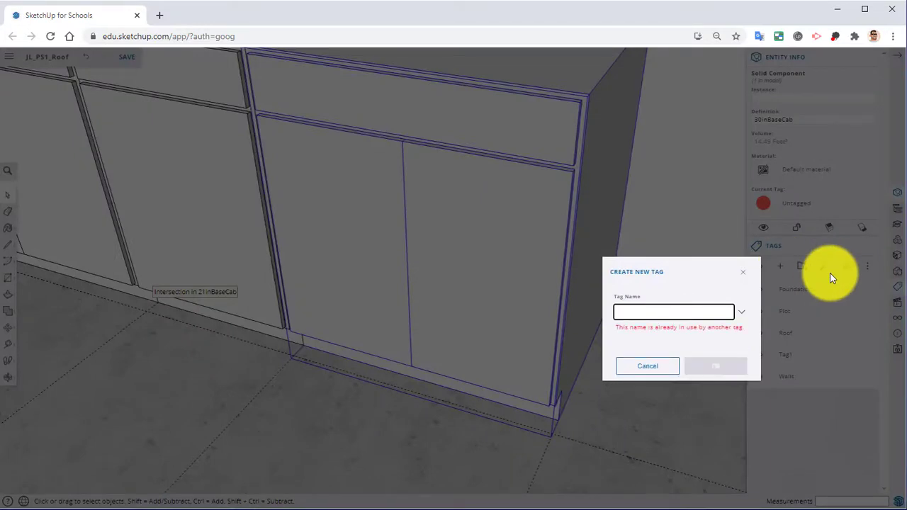
pyautogui.write('Kitchen')
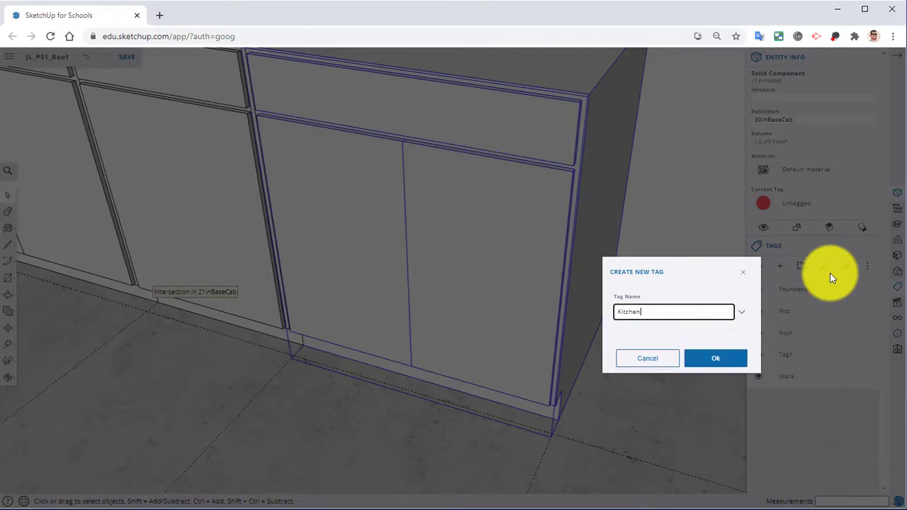
pyautogui.click(721, 360)
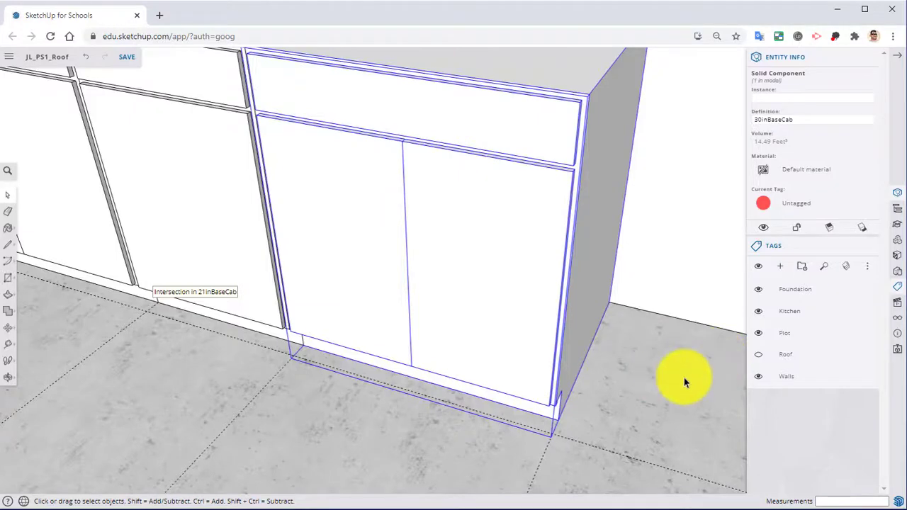
# Assign the Kitchen tag to the 30inBaseCab component
pyautogui.moveTo(455, 224); pyautogui.dragTo(515, 250, button='middle')
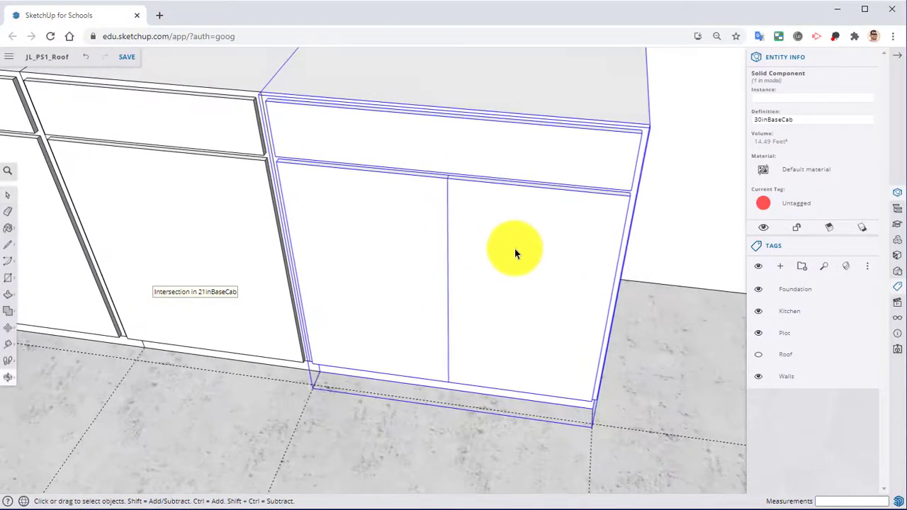
pyautogui.scroll(-4, 515, 250)
pyautogui.keyDown('shift'); pyautogui.moveTo(513, 294); pyautogui.dragTo(589, 362, button='middle'); pyautogui.keyUp('shift')
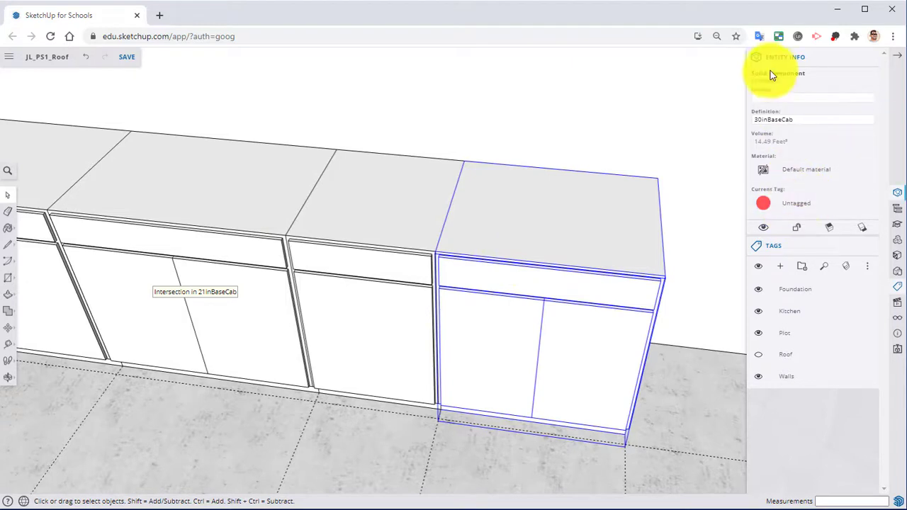
pyautogui.click(803, 212)
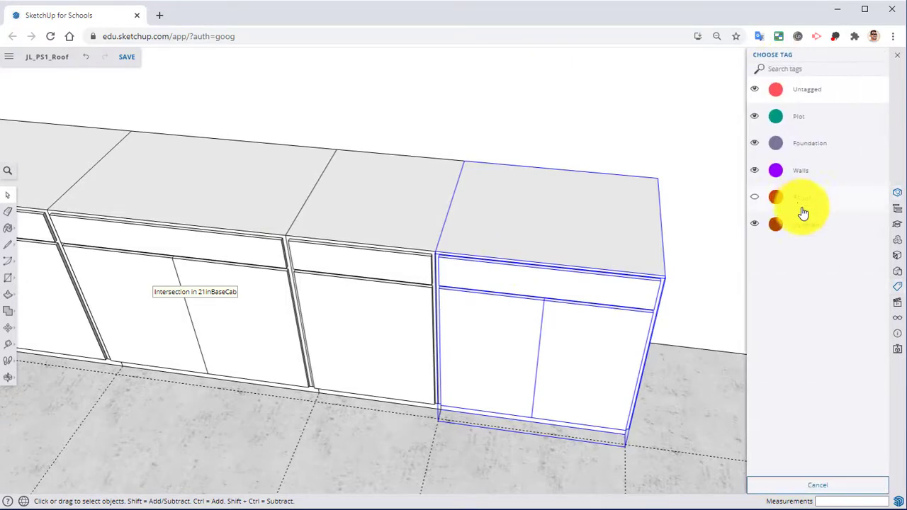
pyautogui.click(817, 221)
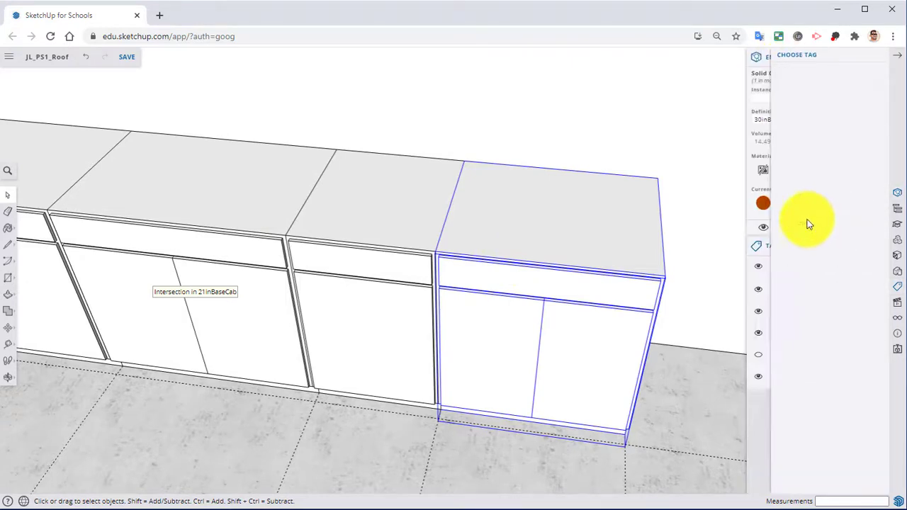
# Assign the Kitchen tag to the 21-inch base cabinet and to the two-door cabinet on its other side
pyautogui.click(384, 216)
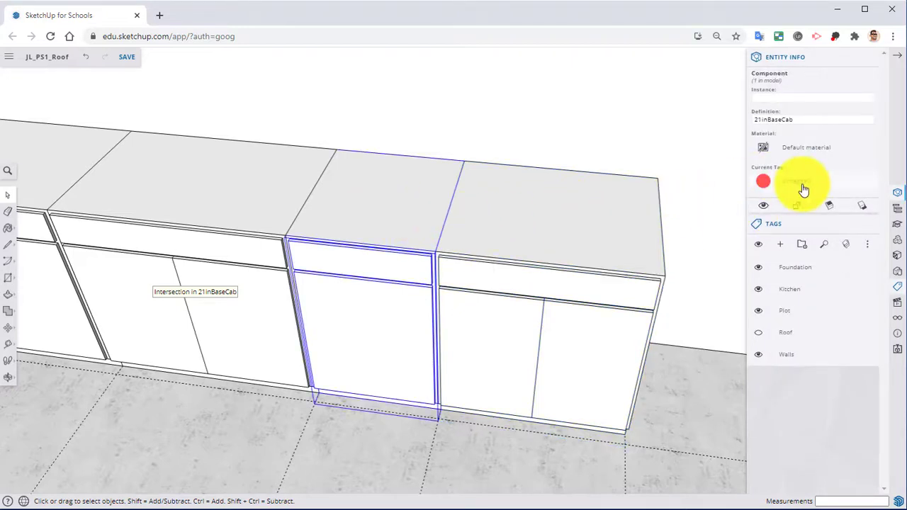
pyautogui.click(803, 186)
pyautogui.click(792, 234)
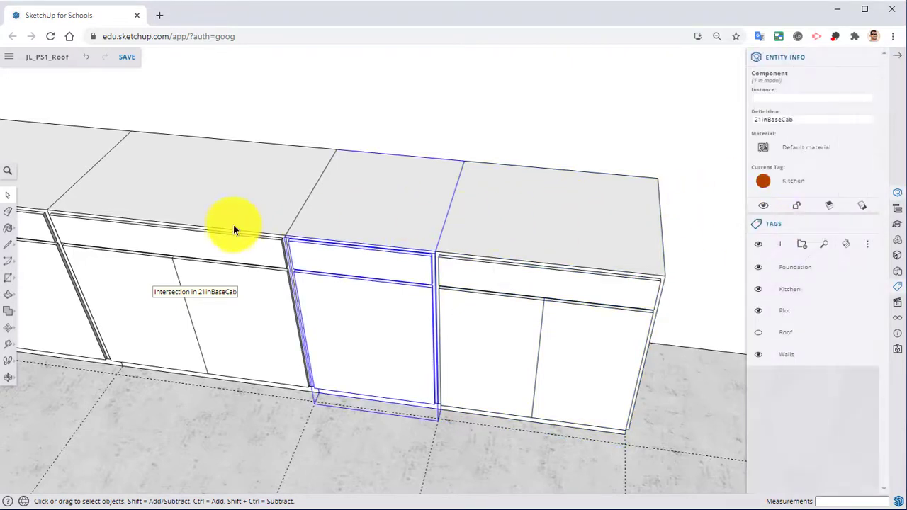
pyautogui.click(233, 225)
pyautogui.click(792, 193)
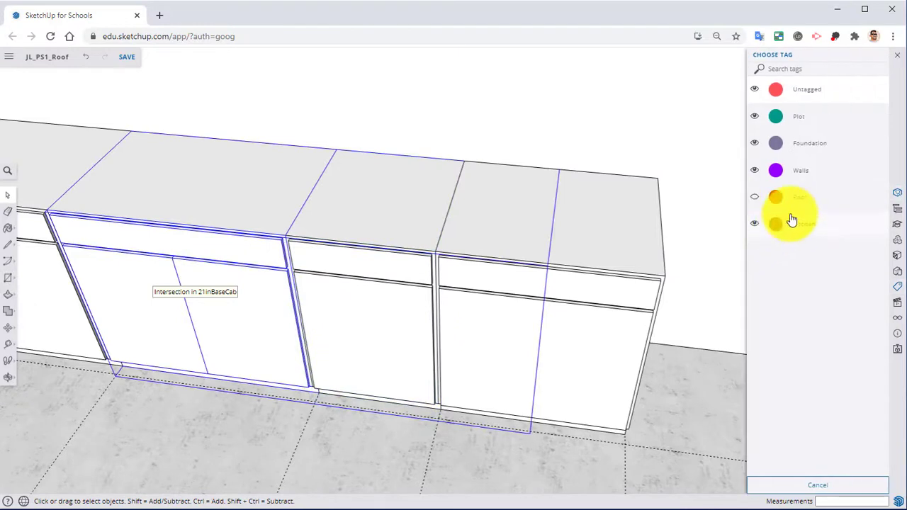
pyautogui.click(790, 219)
pyautogui.press('Escape')
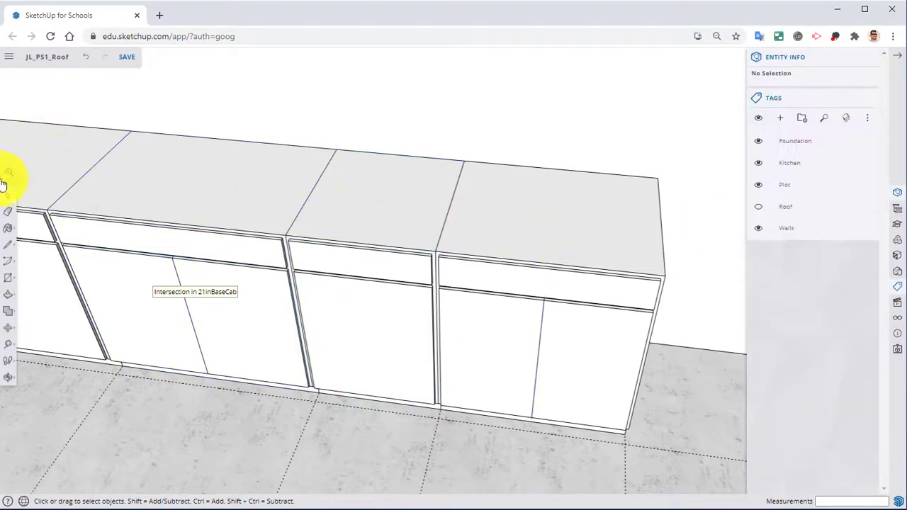
# Assign the Kitchen tag to the remaining untagged 36inBaseCab component at the far end of the cabinet row
pyautogui.click(67, 156)
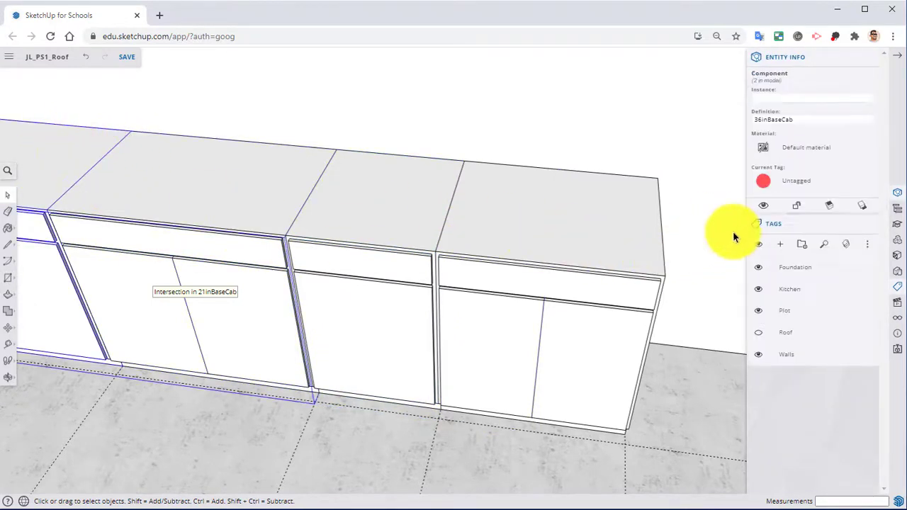
pyautogui.click(800, 200)
pyautogui.click(793, 222)
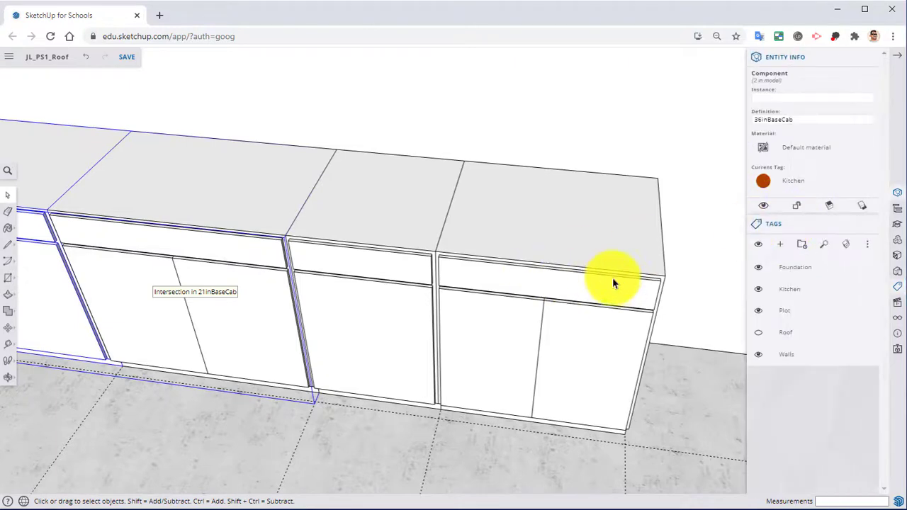
# Hide the Kitchen tag and show it again to check that it controls the whole row of base cabinets
pyautogui.scroll(-2, 460, 231)
pyautogui.click(757, 292)
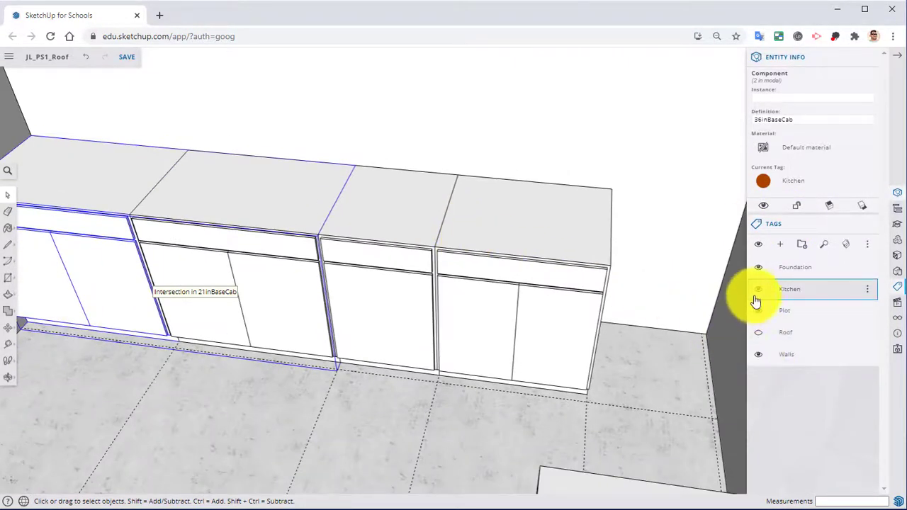
pyautogui.click(759, 291)
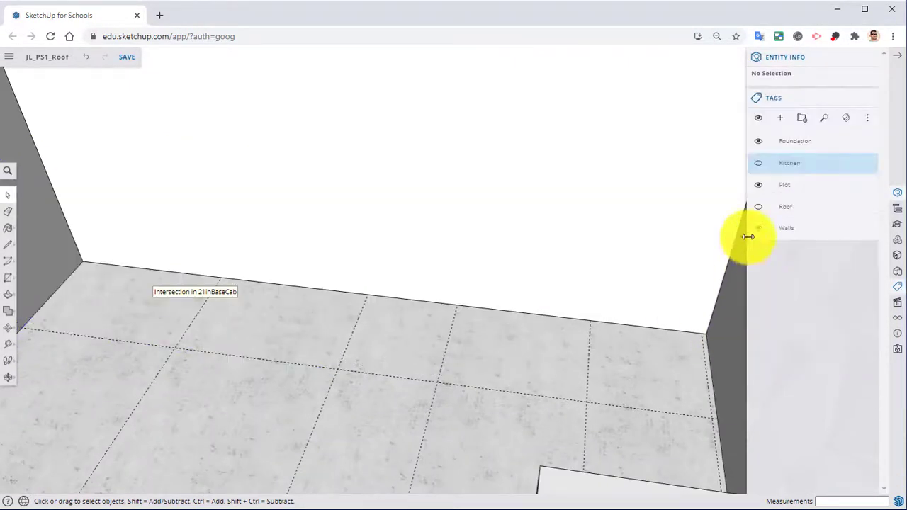
pyautogui.click(757, 164)
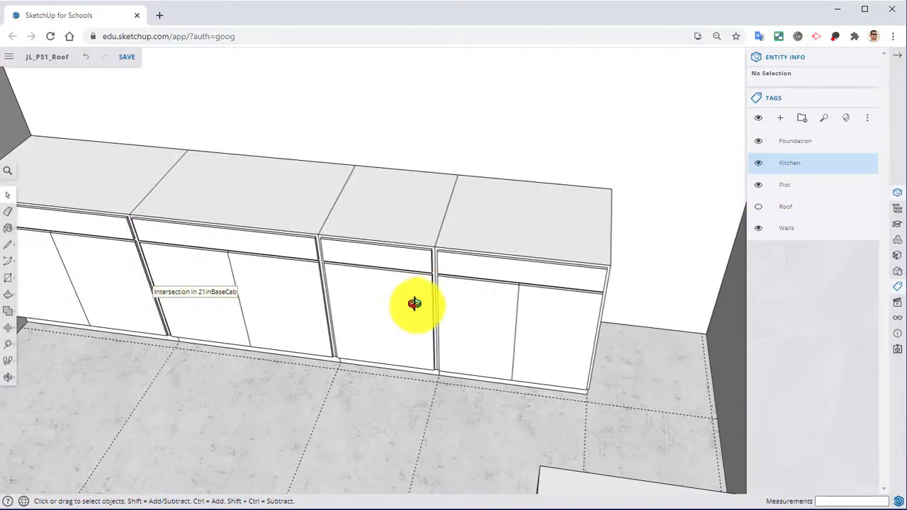
pyautogui.moveTo(415, 304); pyautogui.dragTo(441, 414, button='middle')
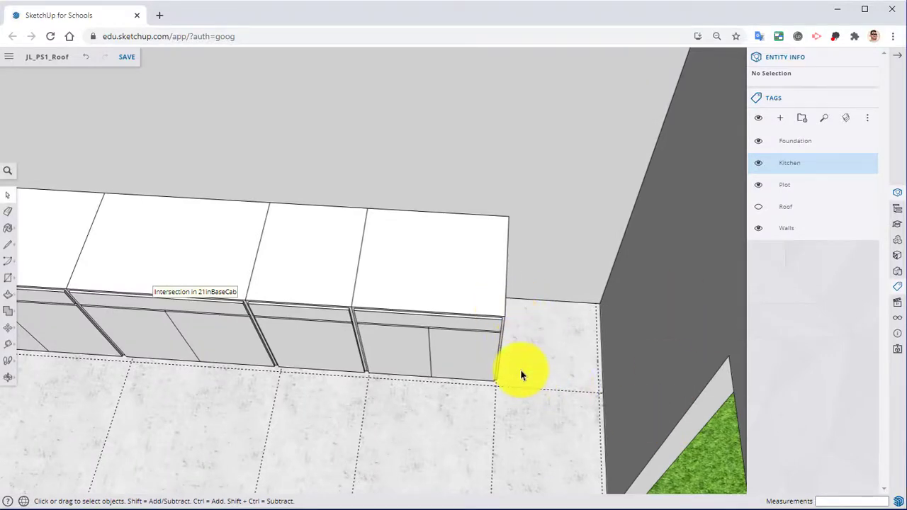
pyautogui.moveTo(522, 375); pyautogui.dragTo(595, 335, button='middle')
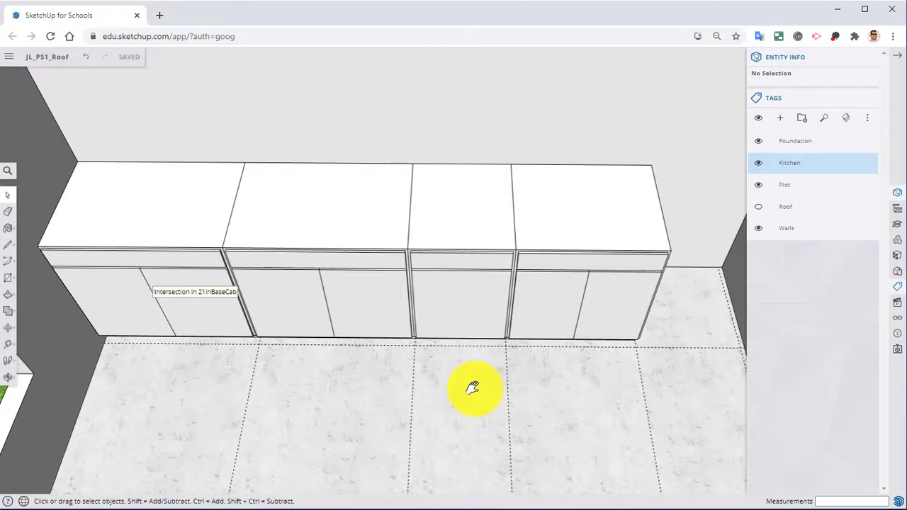
pyautogui.keyDown('shift'); pyautogui.moveTo(468, 339); pyautogui.dragTo(473, 387, button='middle'); pyautogui.keyUp('shift')
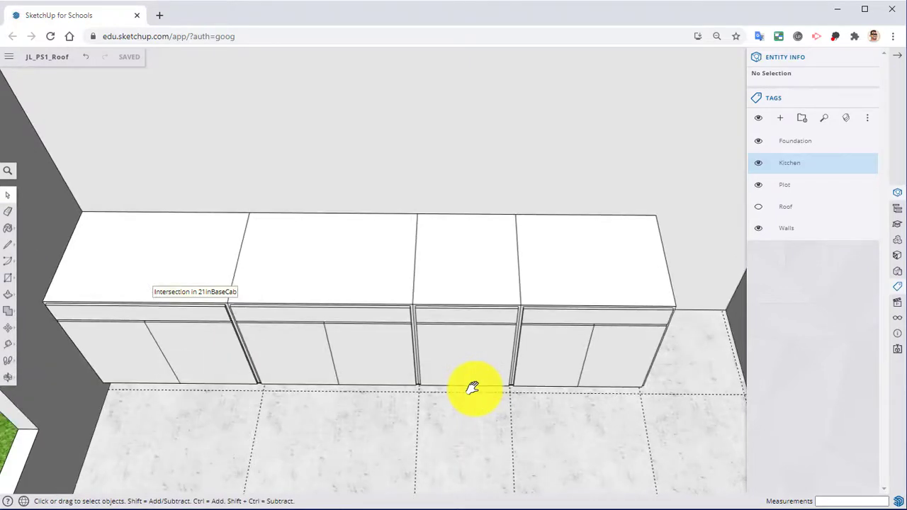